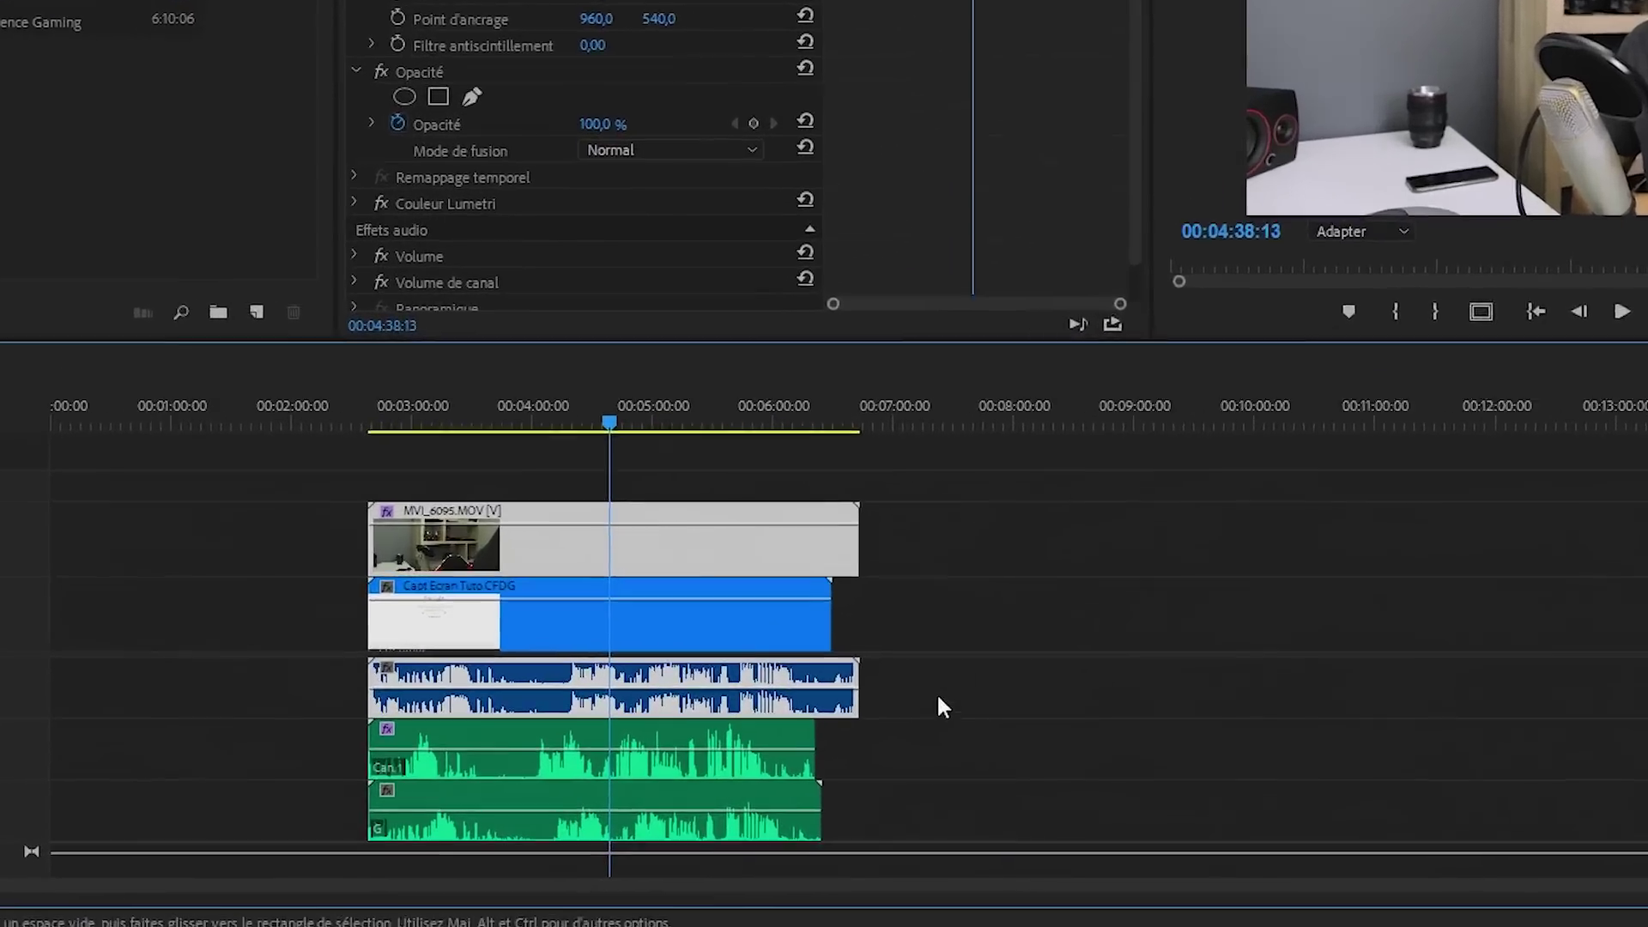
Step: Synchronize the MVI_6095.MOV camera clip and both microphone audio clips using their audio, with track channel 1
{"action": "left_click", "coordinate": [836, 723]}
{"action": "left_click_drag", "start_coordinate": [970, 654], "coordinate": [678, 826]}
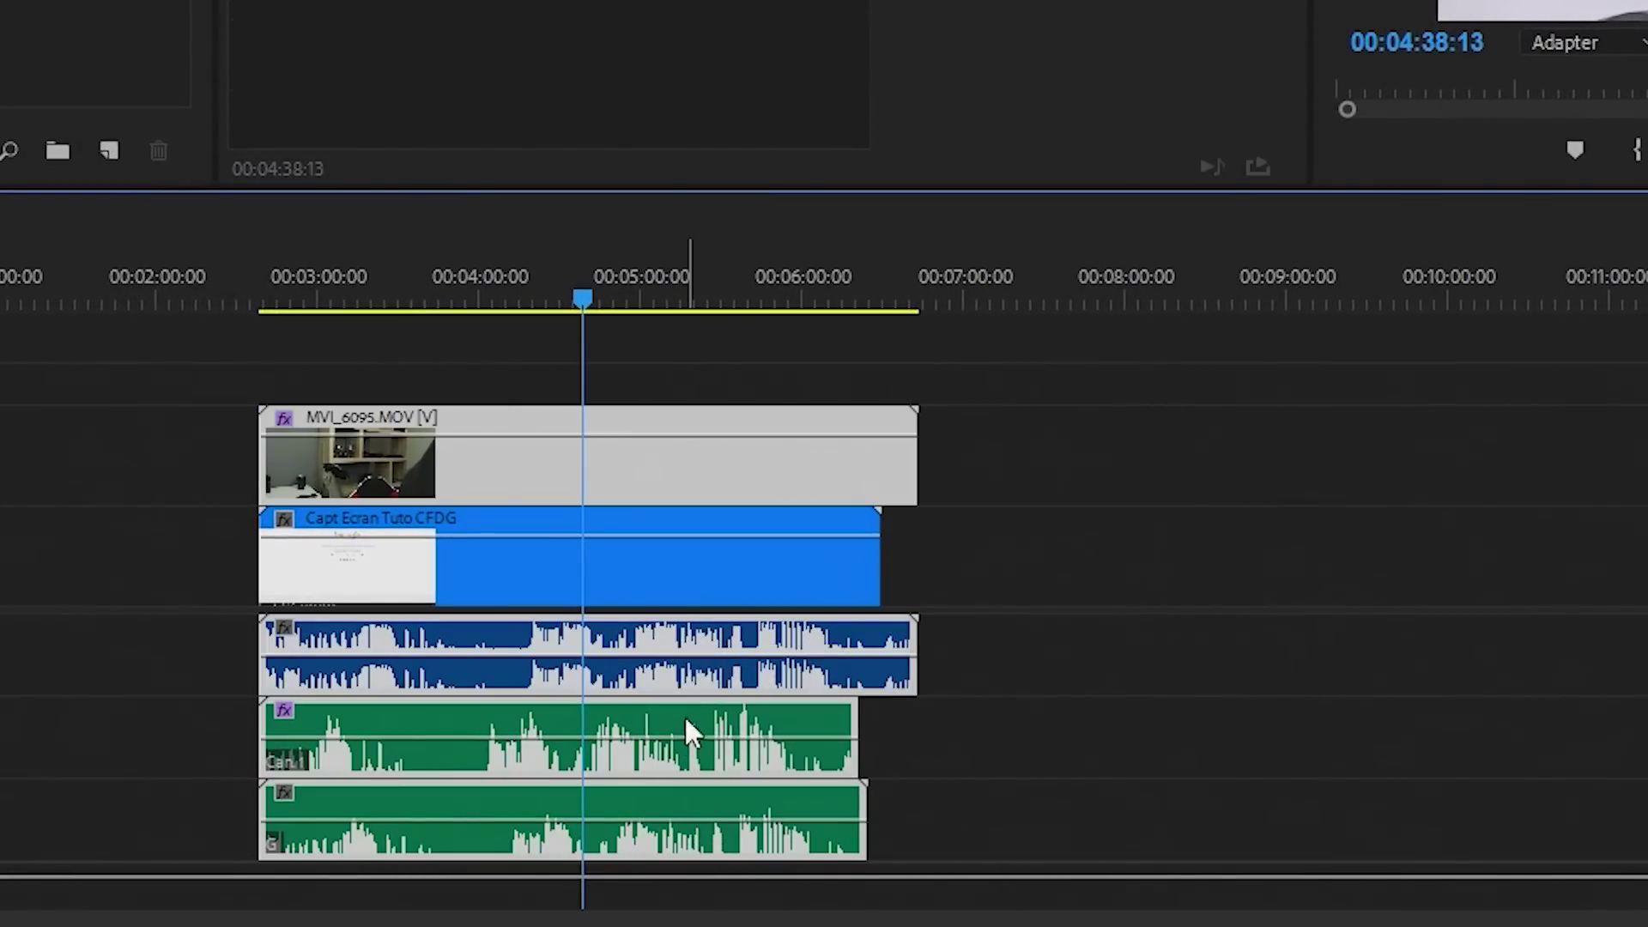
{"action": "right_click", "coordinate": [691, 702]}
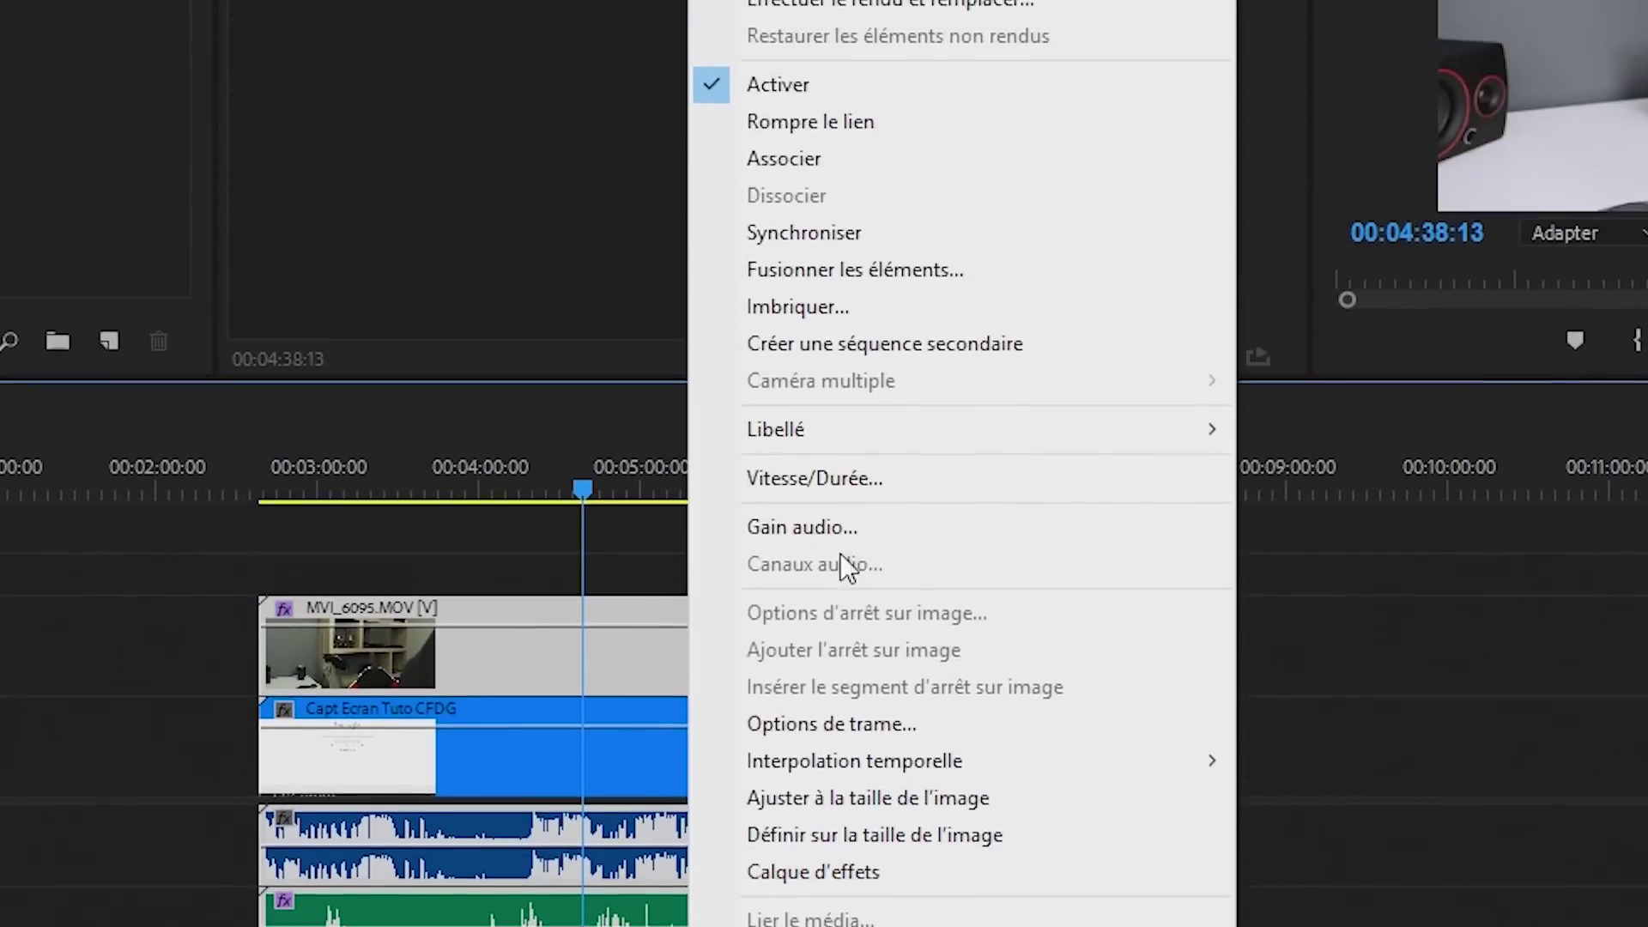
{"action": "left_click", "coordinate": [875, 241]}
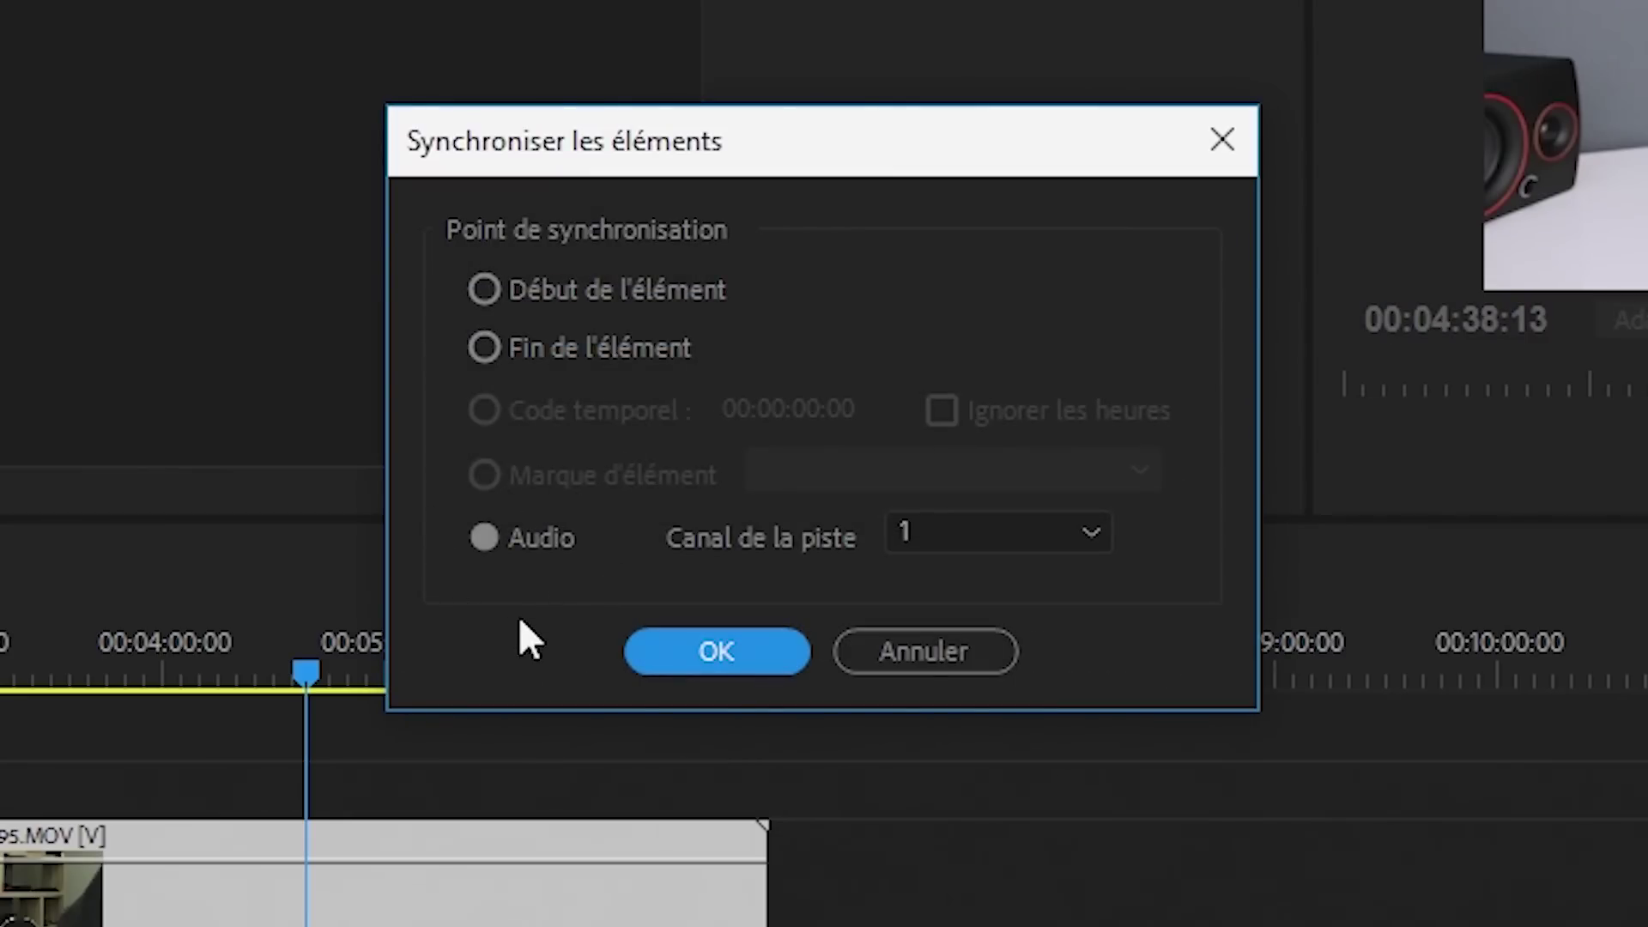
{"action": "left_click", "coordinate": [716, 650]}
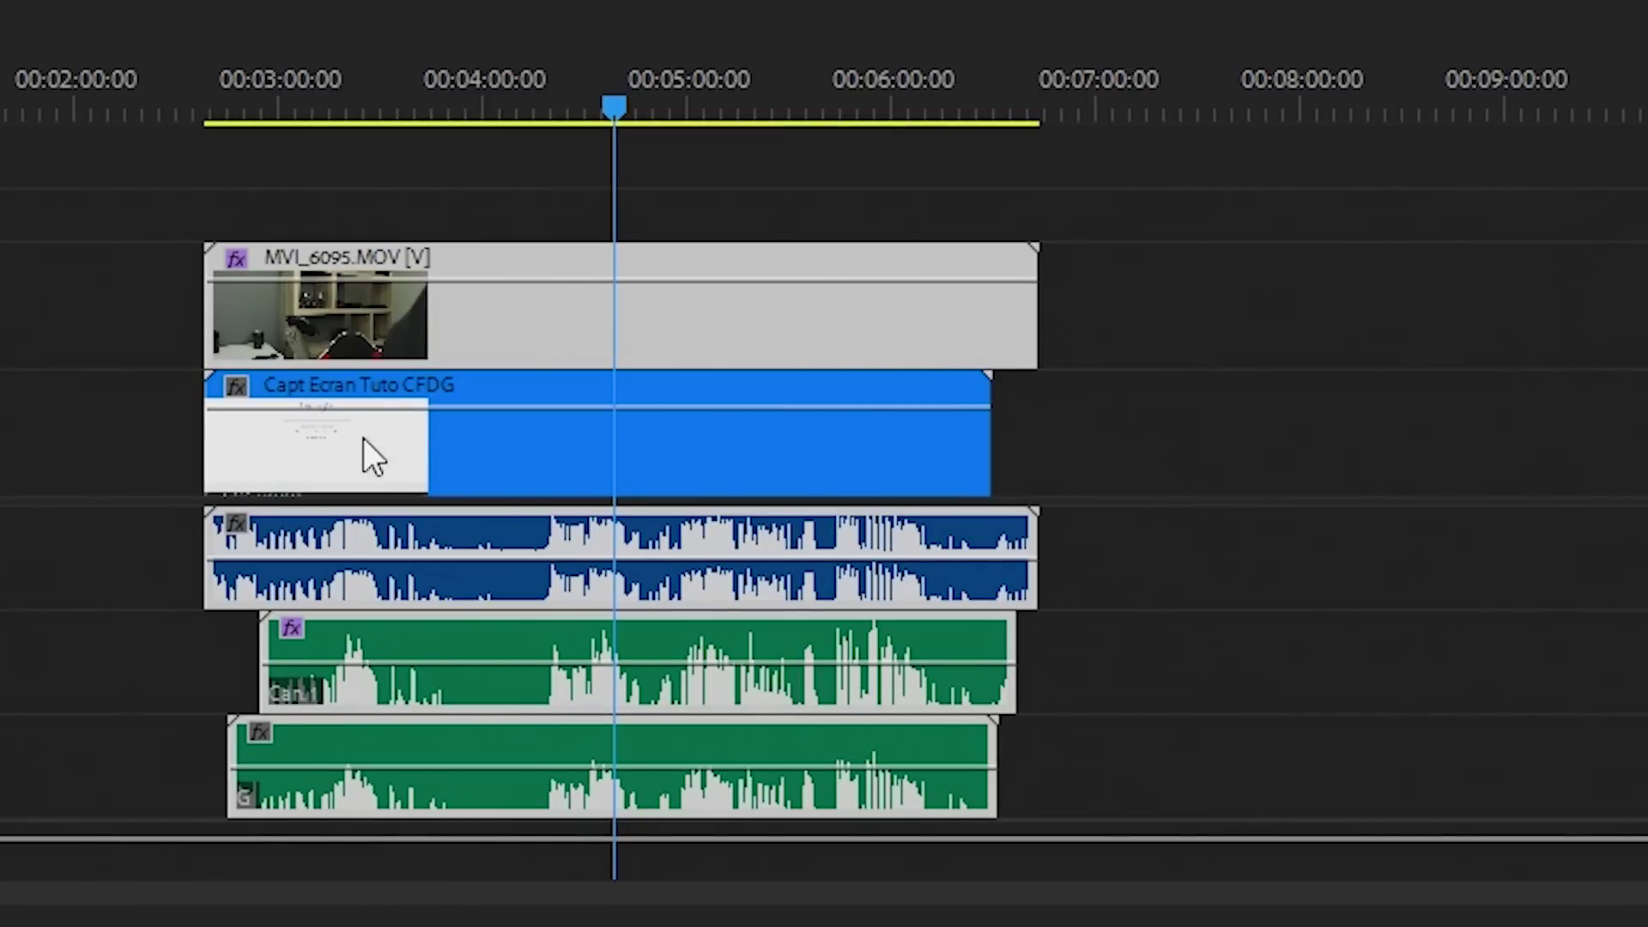
Step: Trim the starts of the camera clip and both microphone clips to a common point at about 00:04:13
{"action": "left_click_drag", "start_coordinate": [209, 255], "coordinate": [474, 244]}
{"action": "left_click", "coordinate": [504, 286]}
{"action": "left_click_drag", "start_coordinate": [487, 307], "coordinate": [526, 309]}
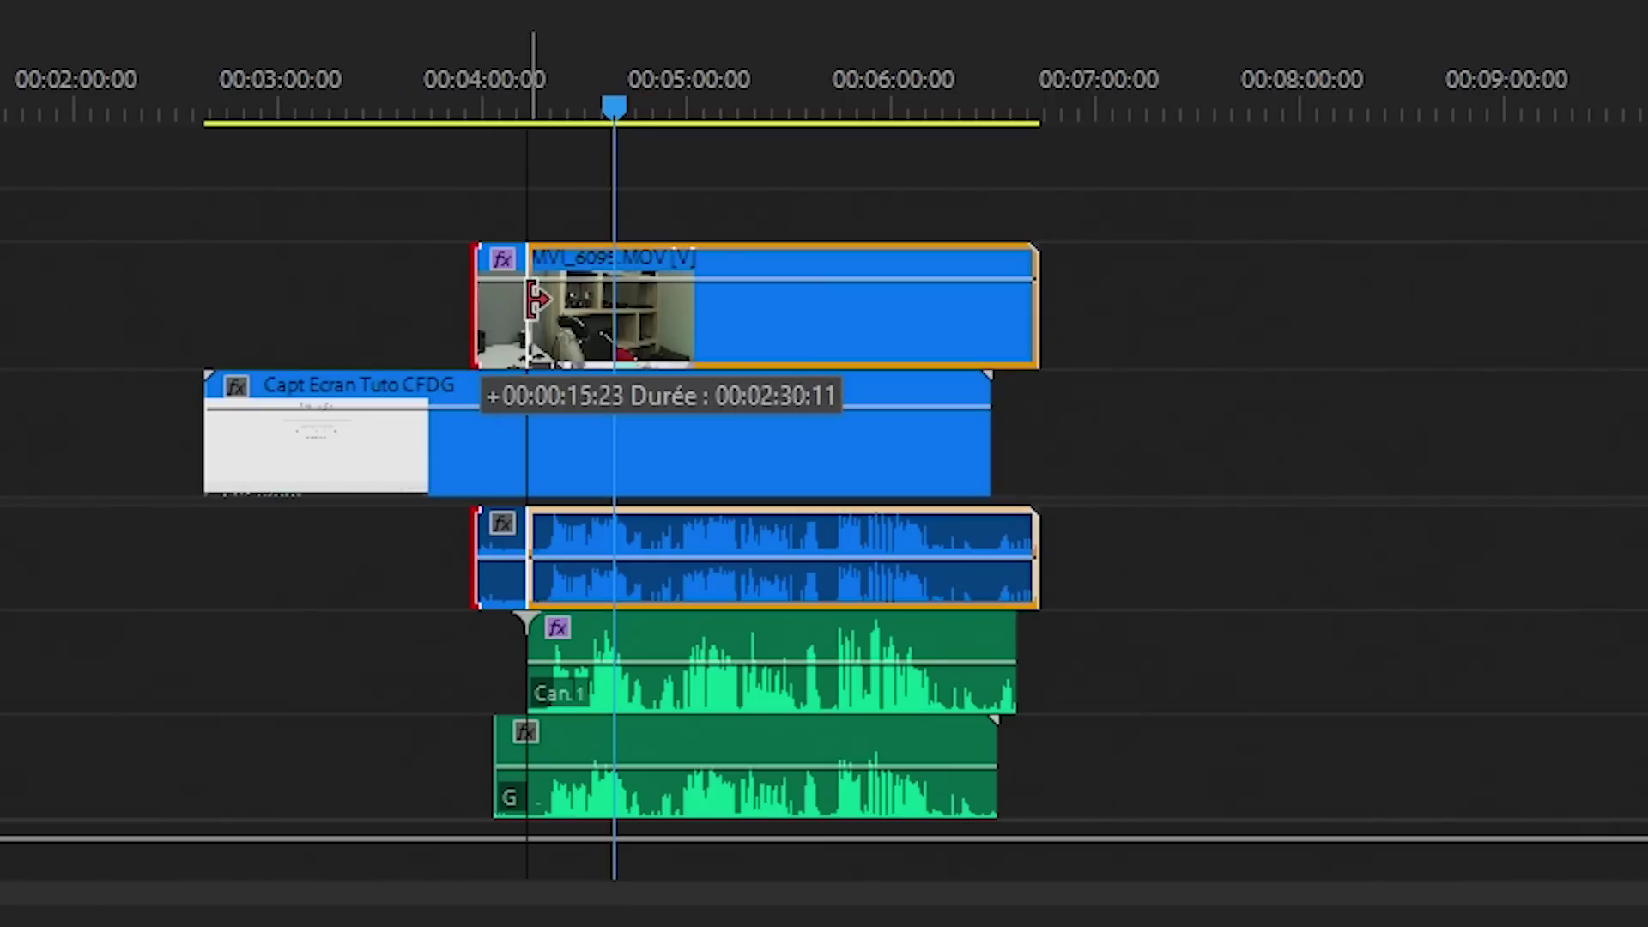
{"action": "left_click_drag", "start_coordinate": [494, 761], "coordinate": [526, 762]}
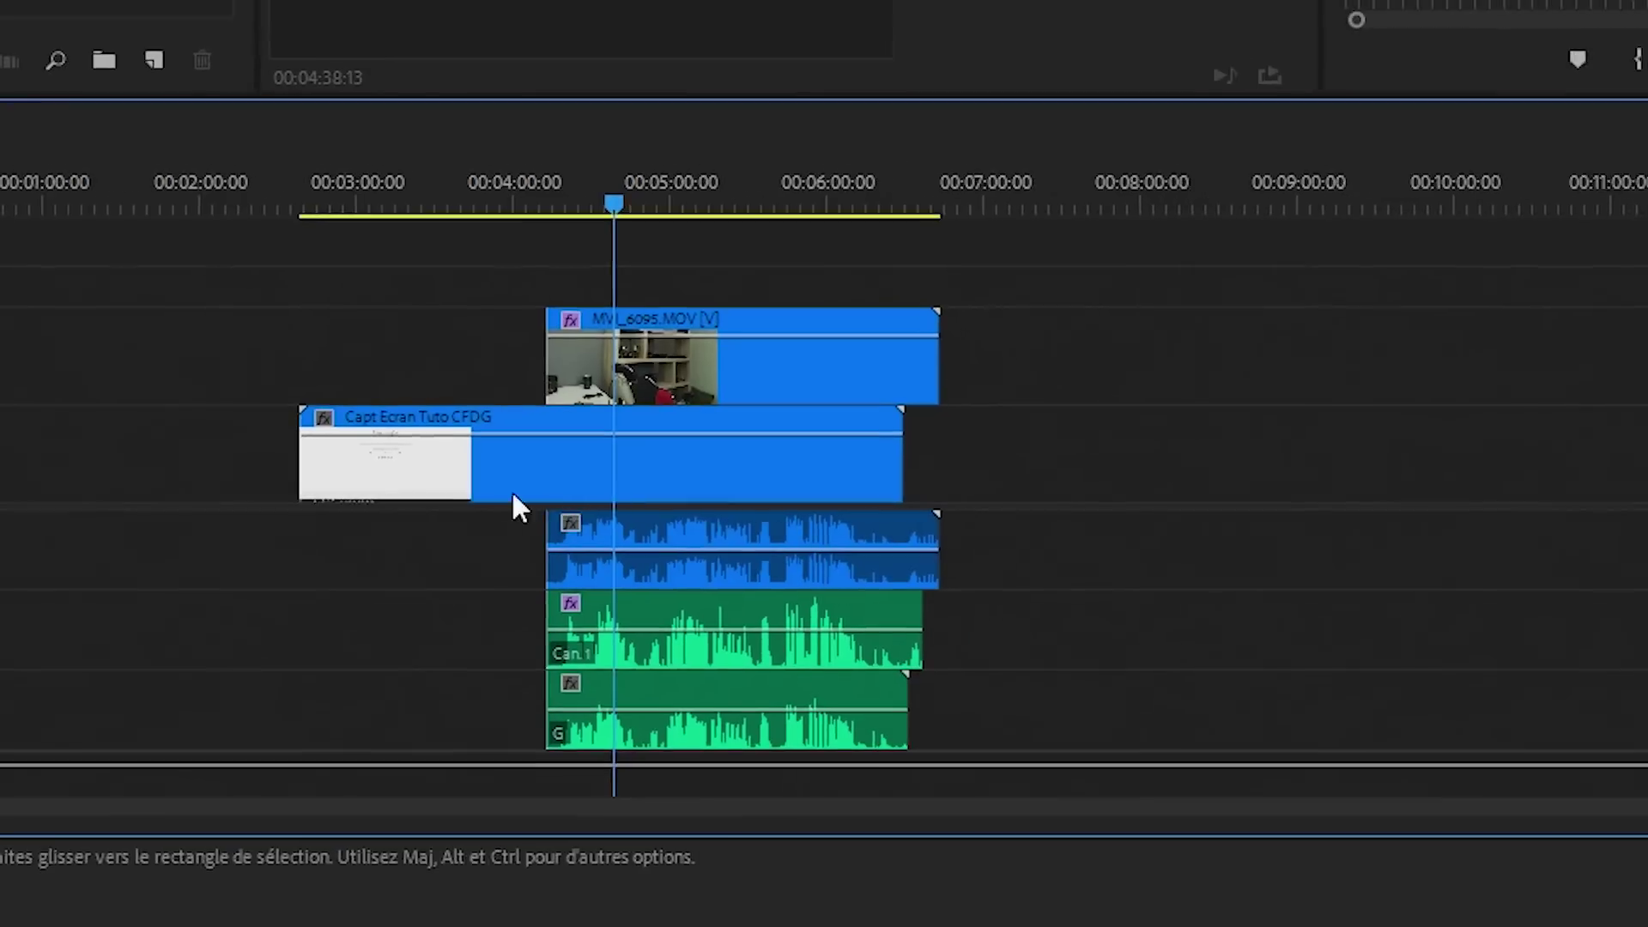
Step: Trim the ends of the camera, screen capture and audio clips to a common point at about 00:06:30
{"action": "key", "text": "equal"}
{"action": "key", "text": "equal"}
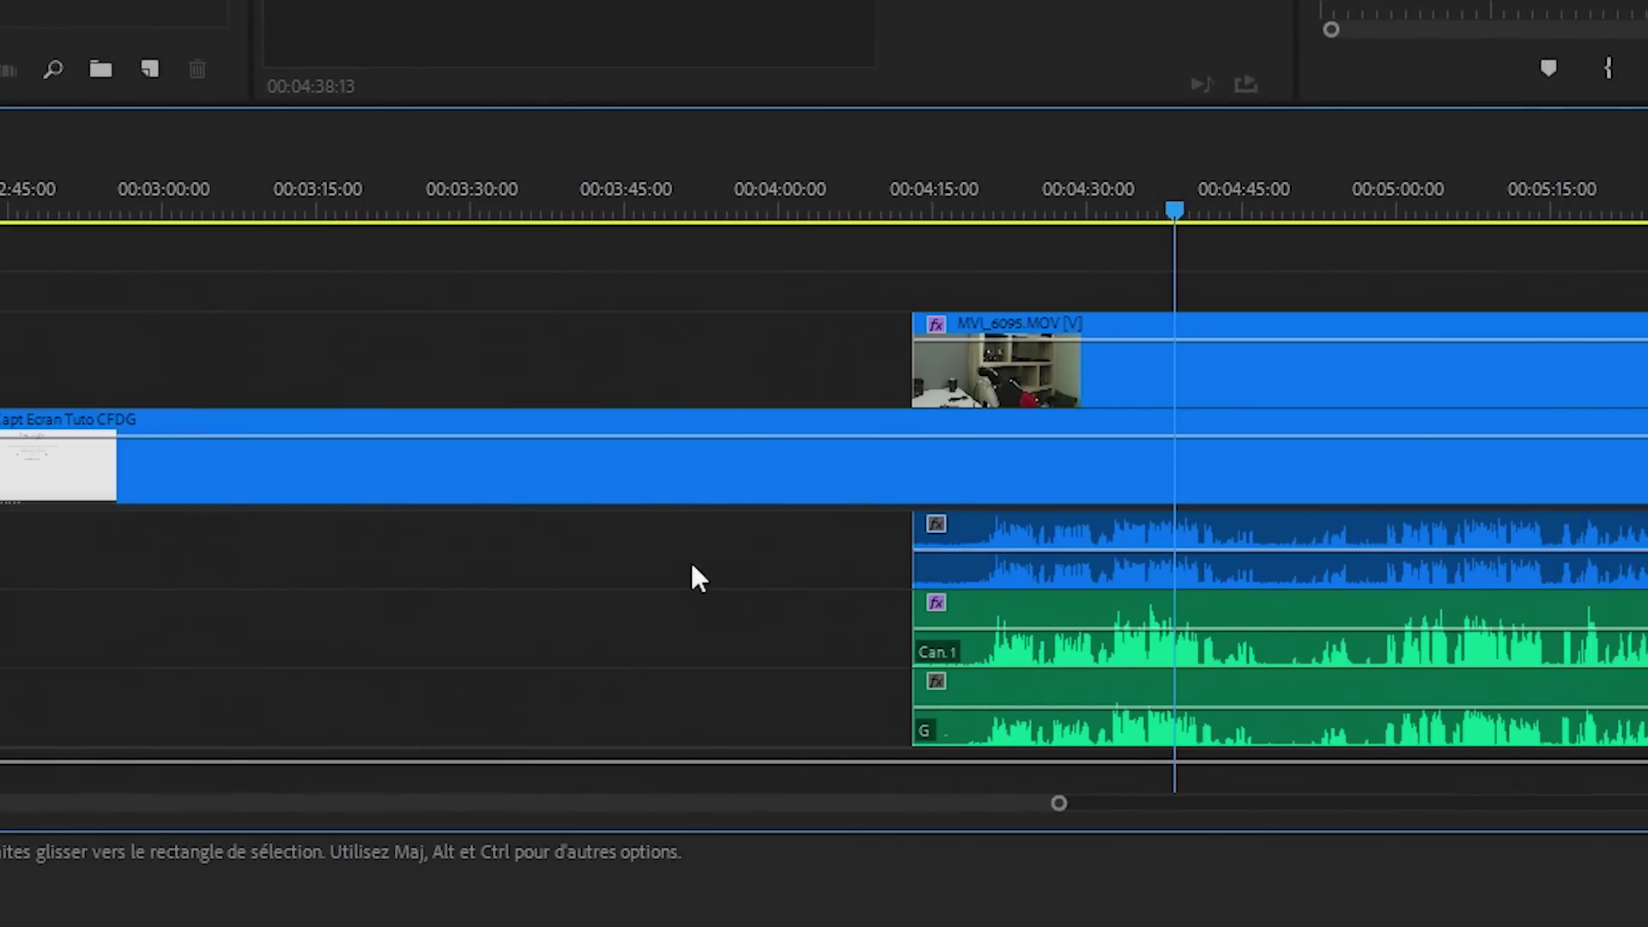
{"action": "key", "text": "minus"}
{"action": "key", "text": "minus"}
{"action": "left_click_drag", "start_coordinate": [801, 622], "coordinate": [784, 623]}
{"action": "left_click_drag", "start_coordinate": [781, 794], "coordinate": [780, 795]}
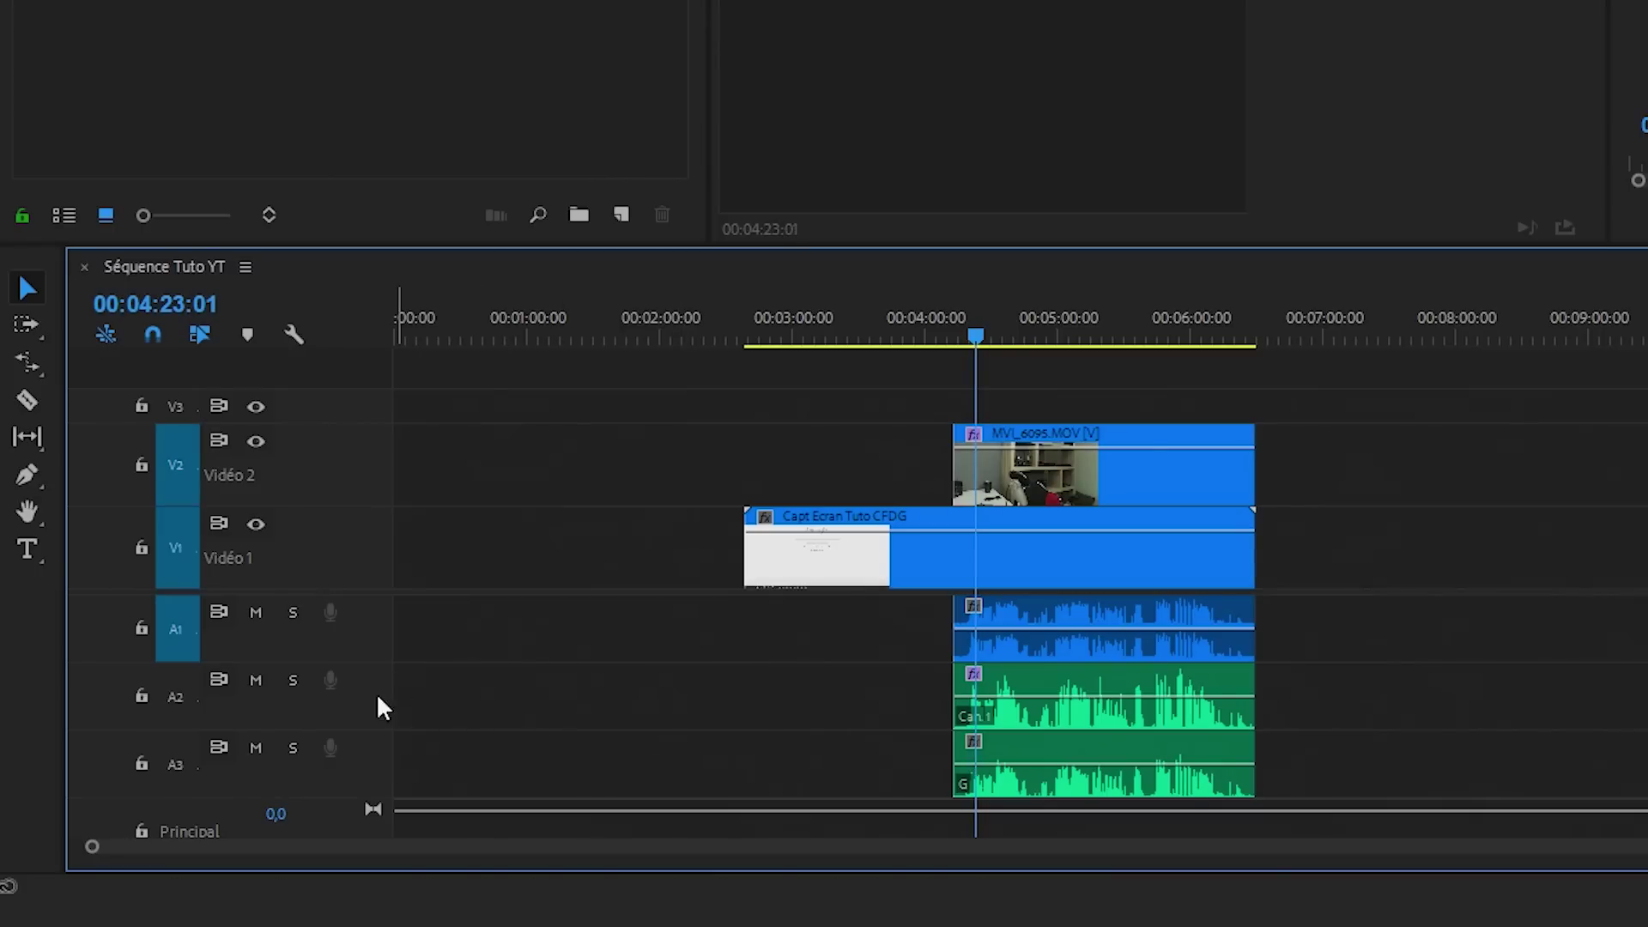
Step: Solo audio track A2, play the camera footage and step back frame by frame around 00:04:25 to locate the sync point
{"action": "left_click", "coordinate": [294, 682]}
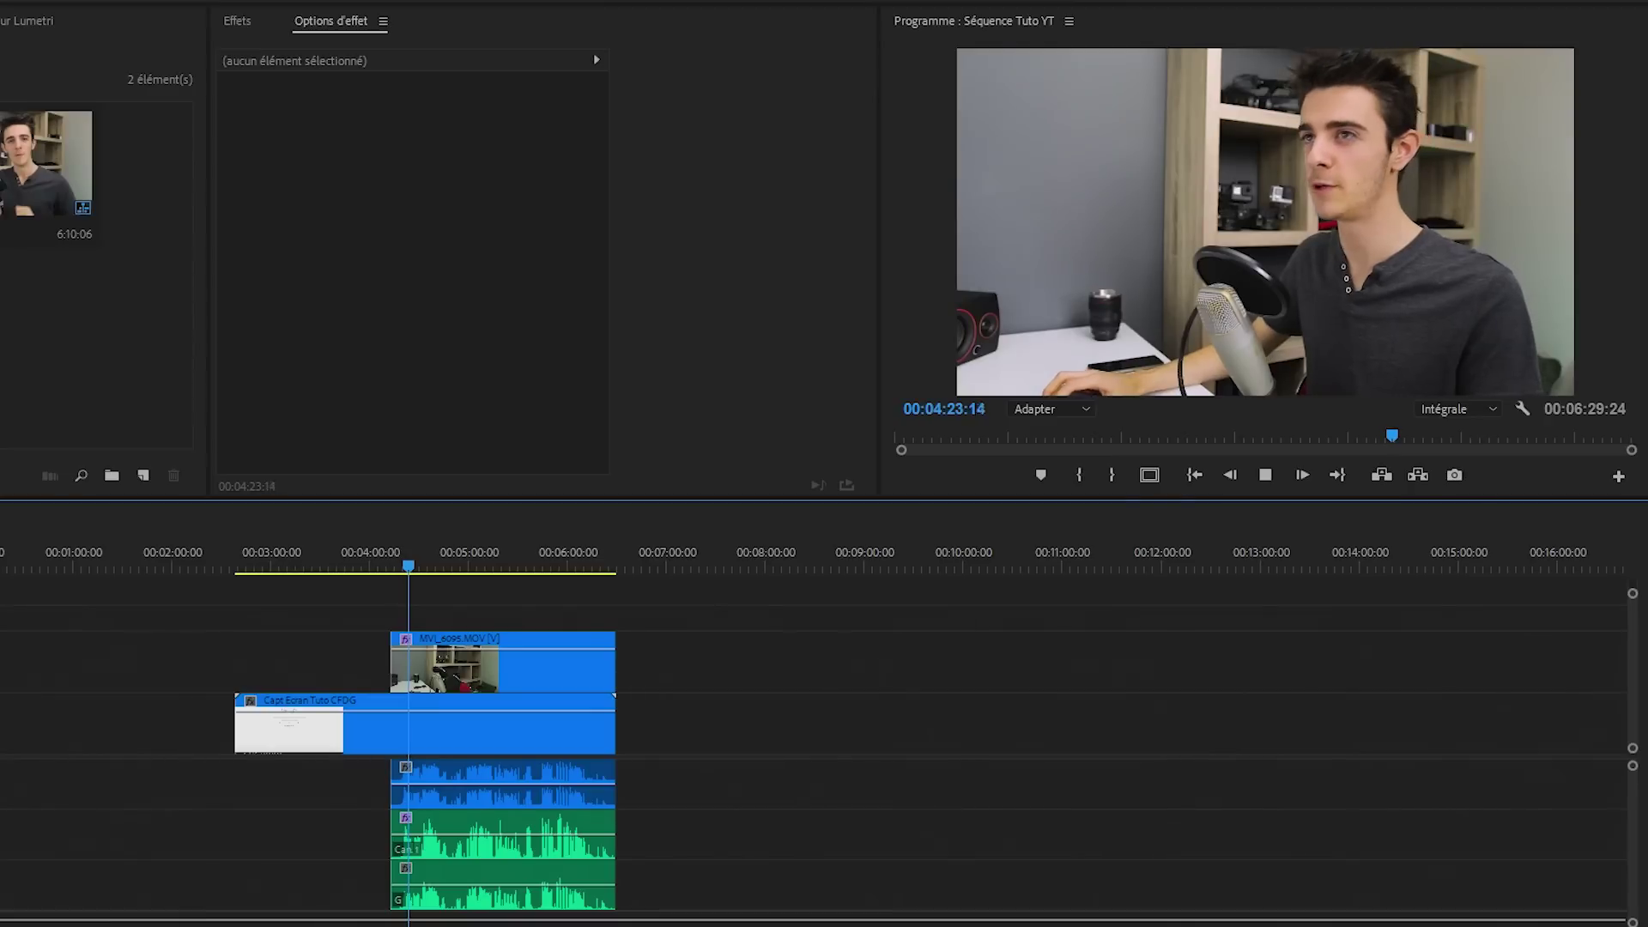
{"action": "key", "text": "space"}
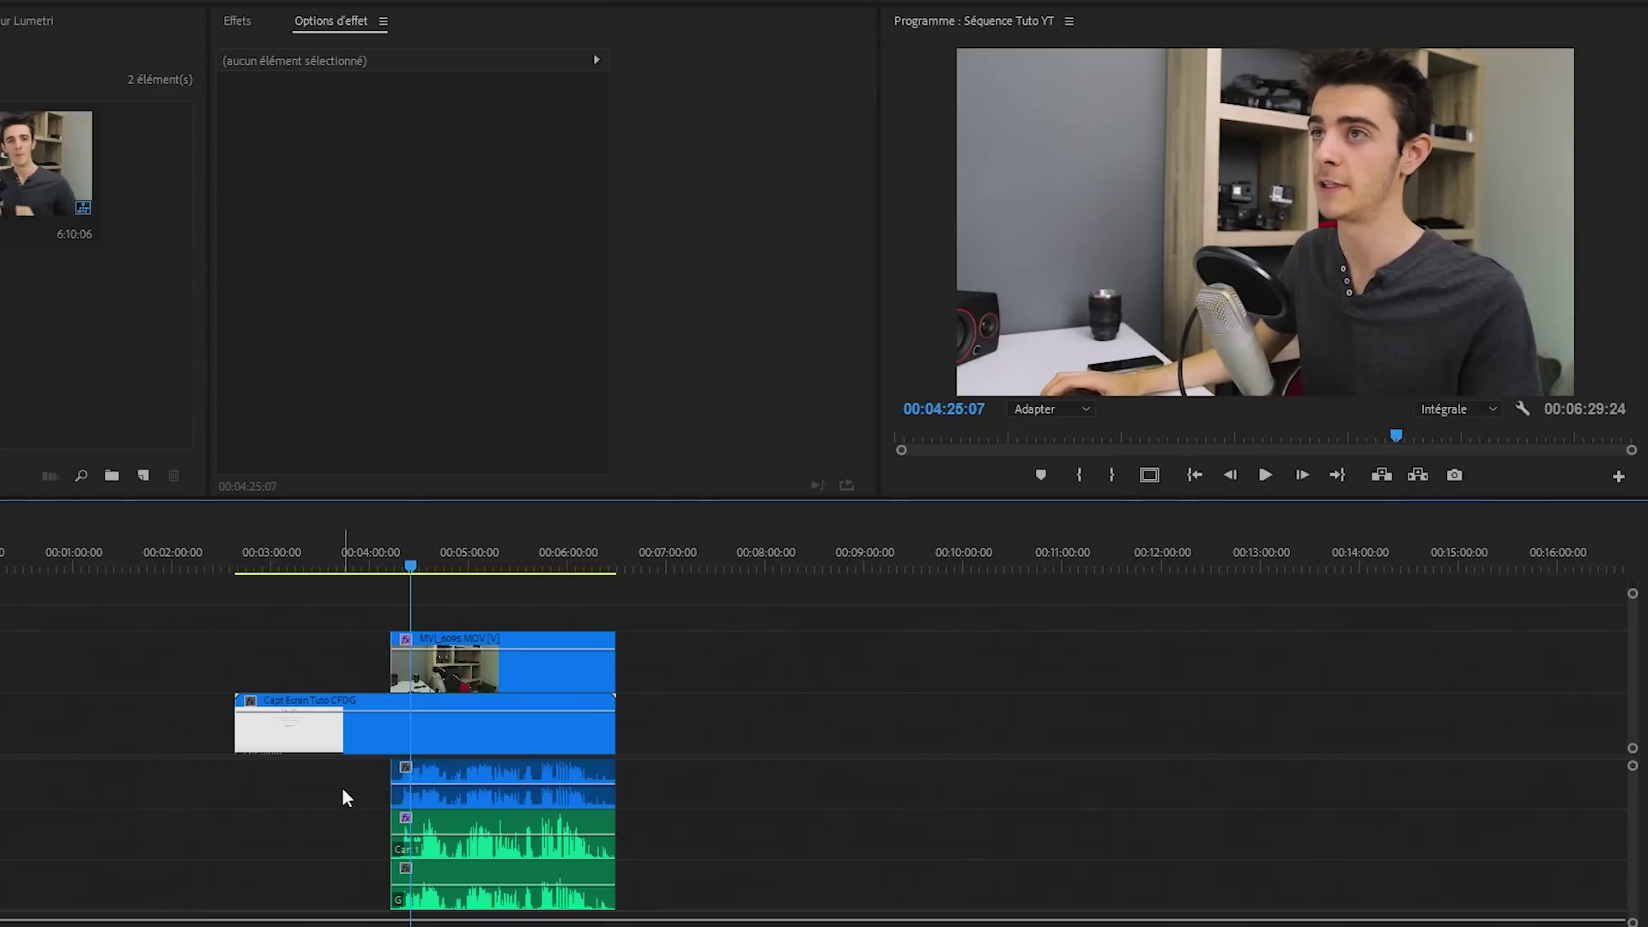
{"action": "key", "text": "Left"}
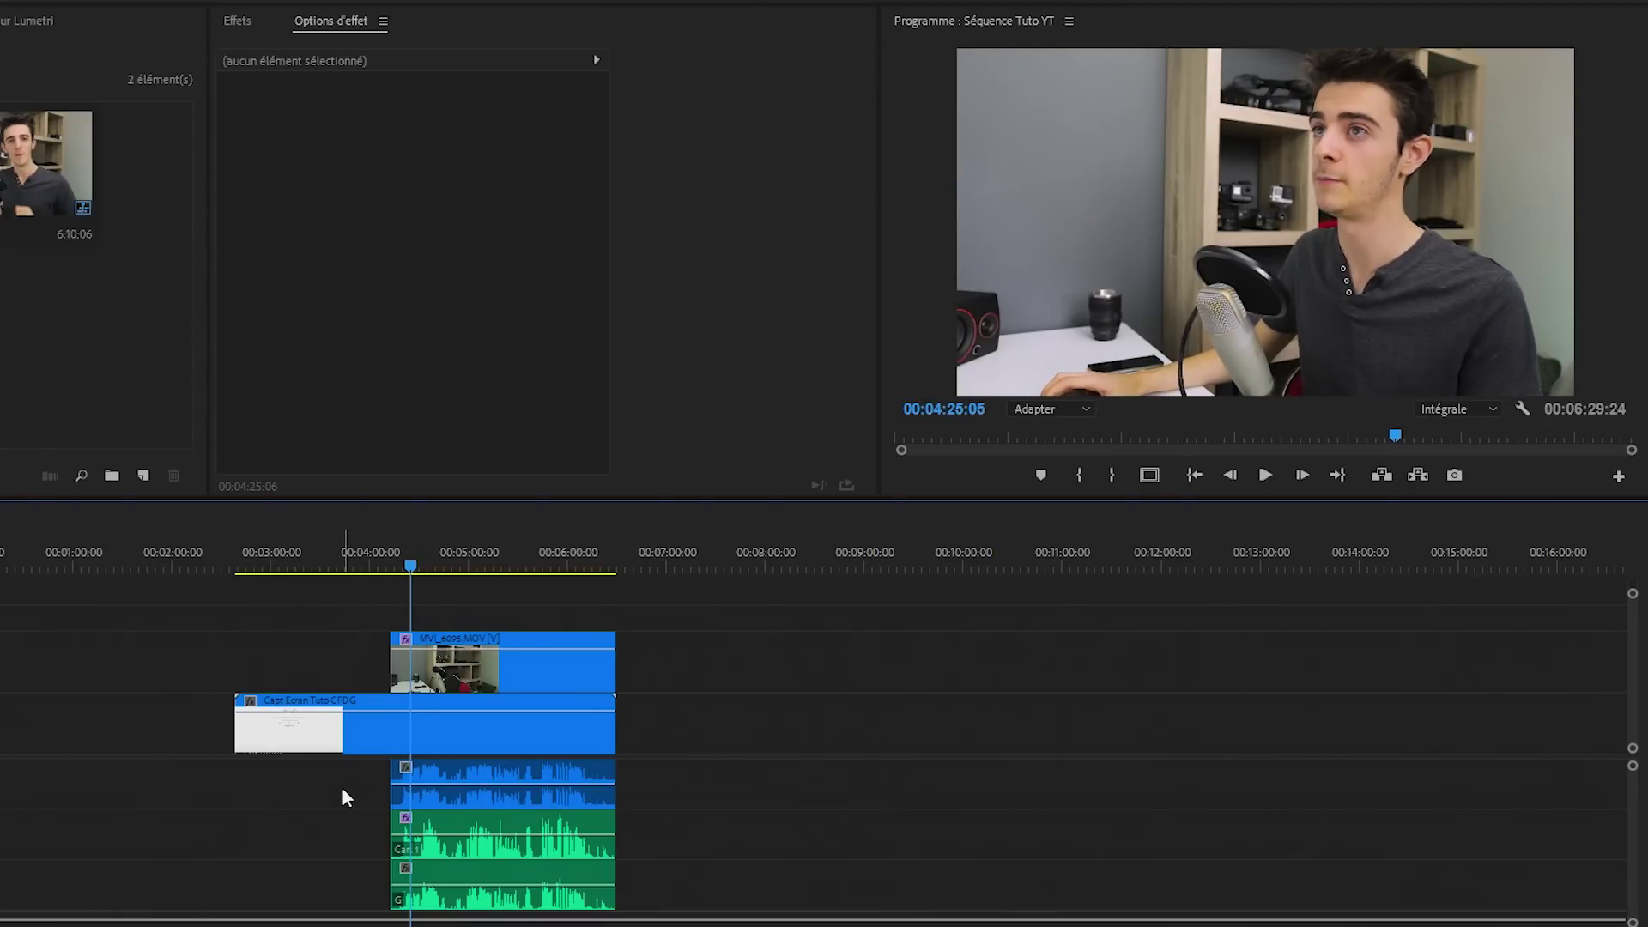
{"action": "key", "text": "Left"}
{"action": "key", "text": "Left"}
{"action": "key", "text": "Left"}
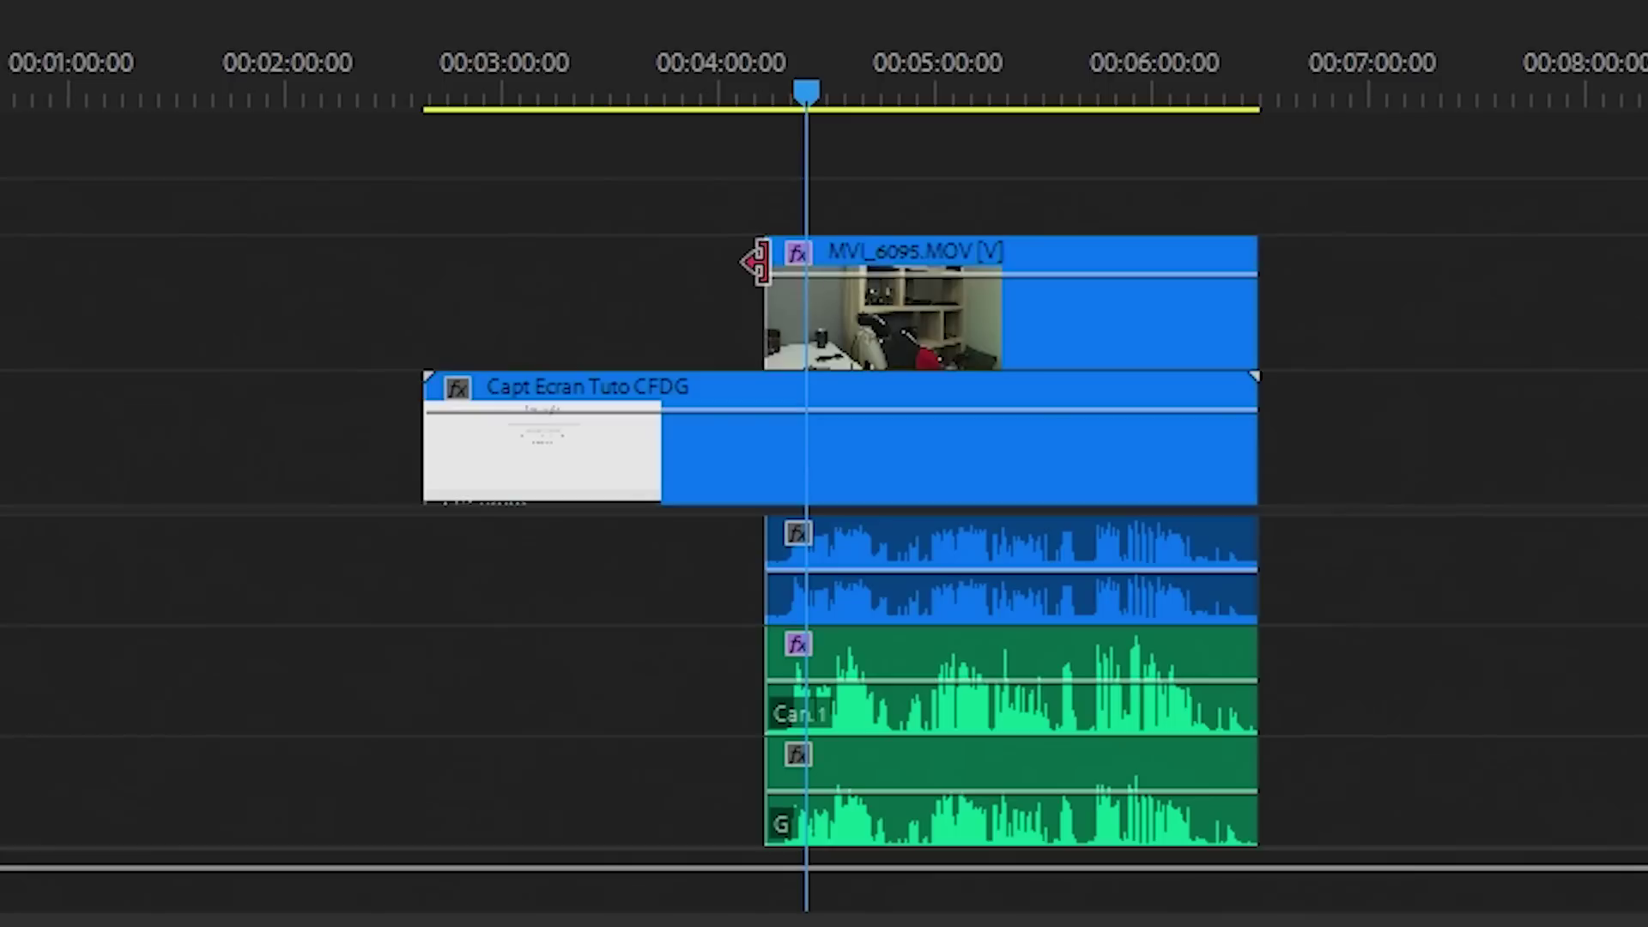
Step: Trim the starts of MVI_6095.MOV and, at 00:04:15:04, the screen capture, and align the capture with the camera clip's start
{"action": "left_click_drag", "start_coordinate": [749, 263], "coordinate": [792, 263]}
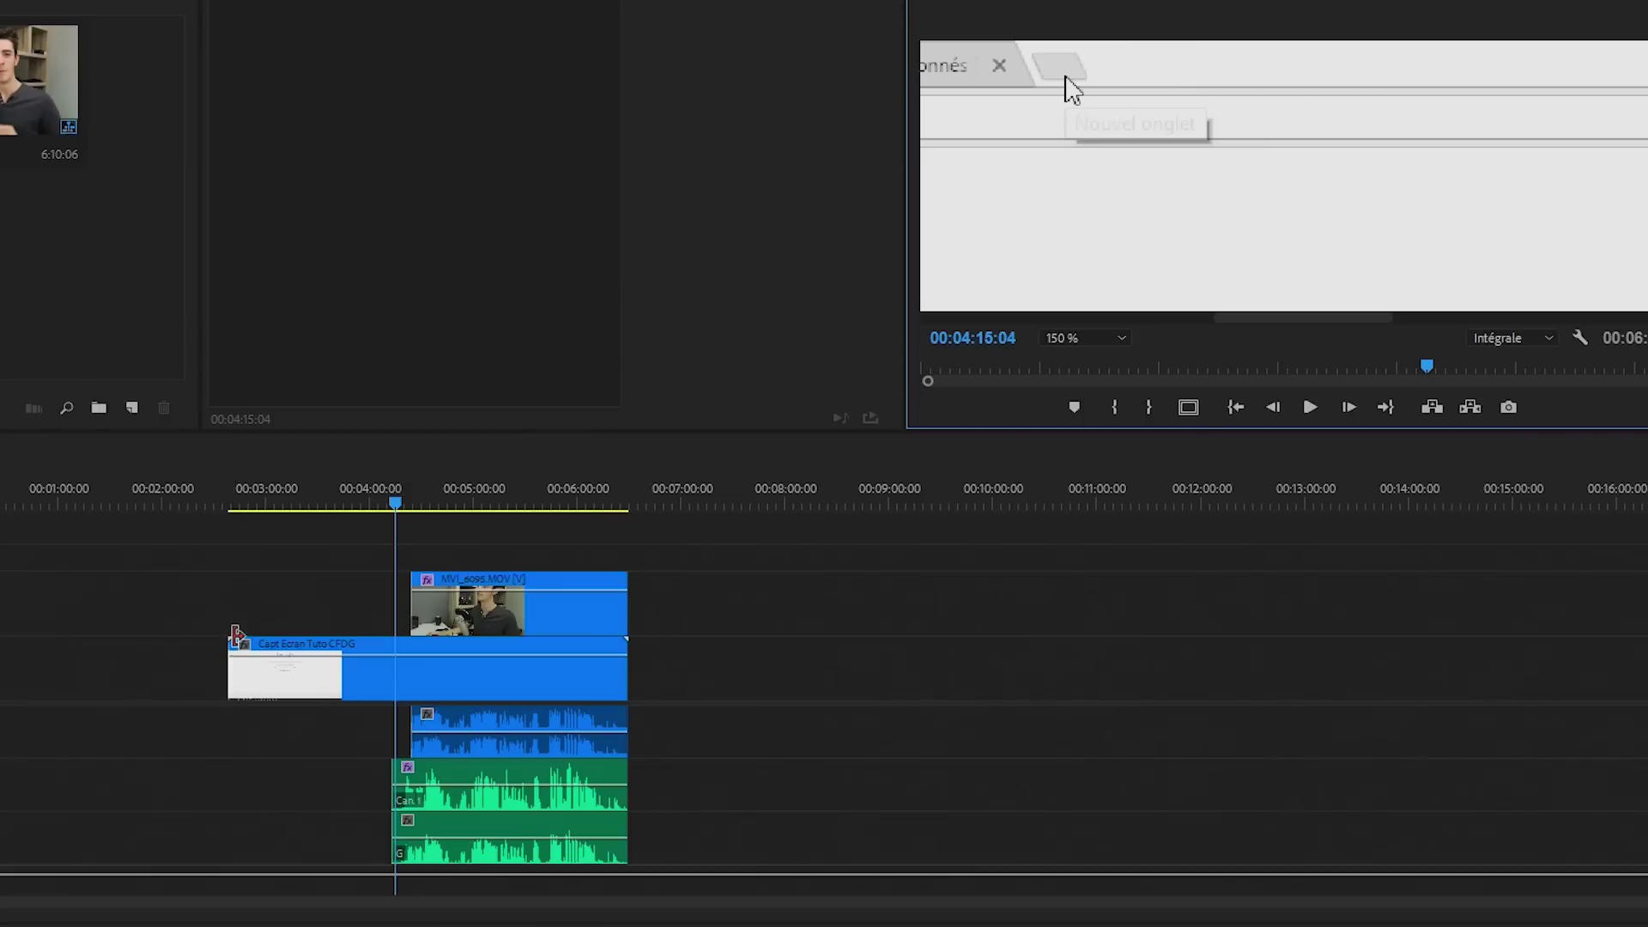
{"action": "left_click_drag", "start_coordinate": [236, 636], "coordinate": [397, 657]}
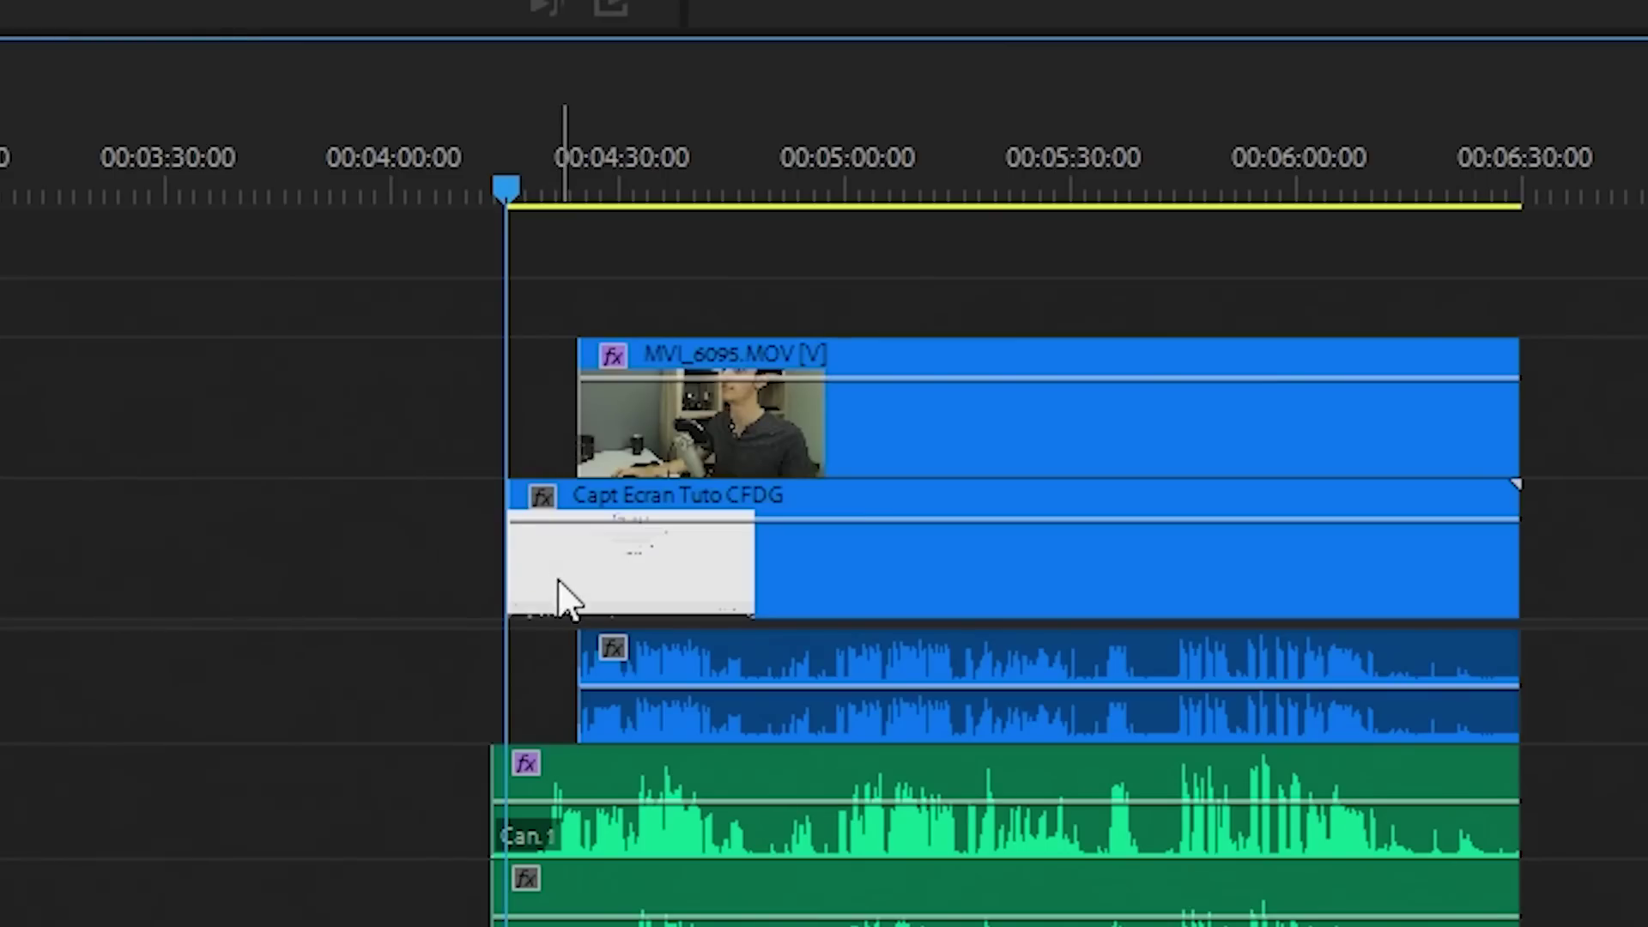
{"action": "left_click_drag", "start_coordinate": [558, 580], "coordinate": [642, 575]}
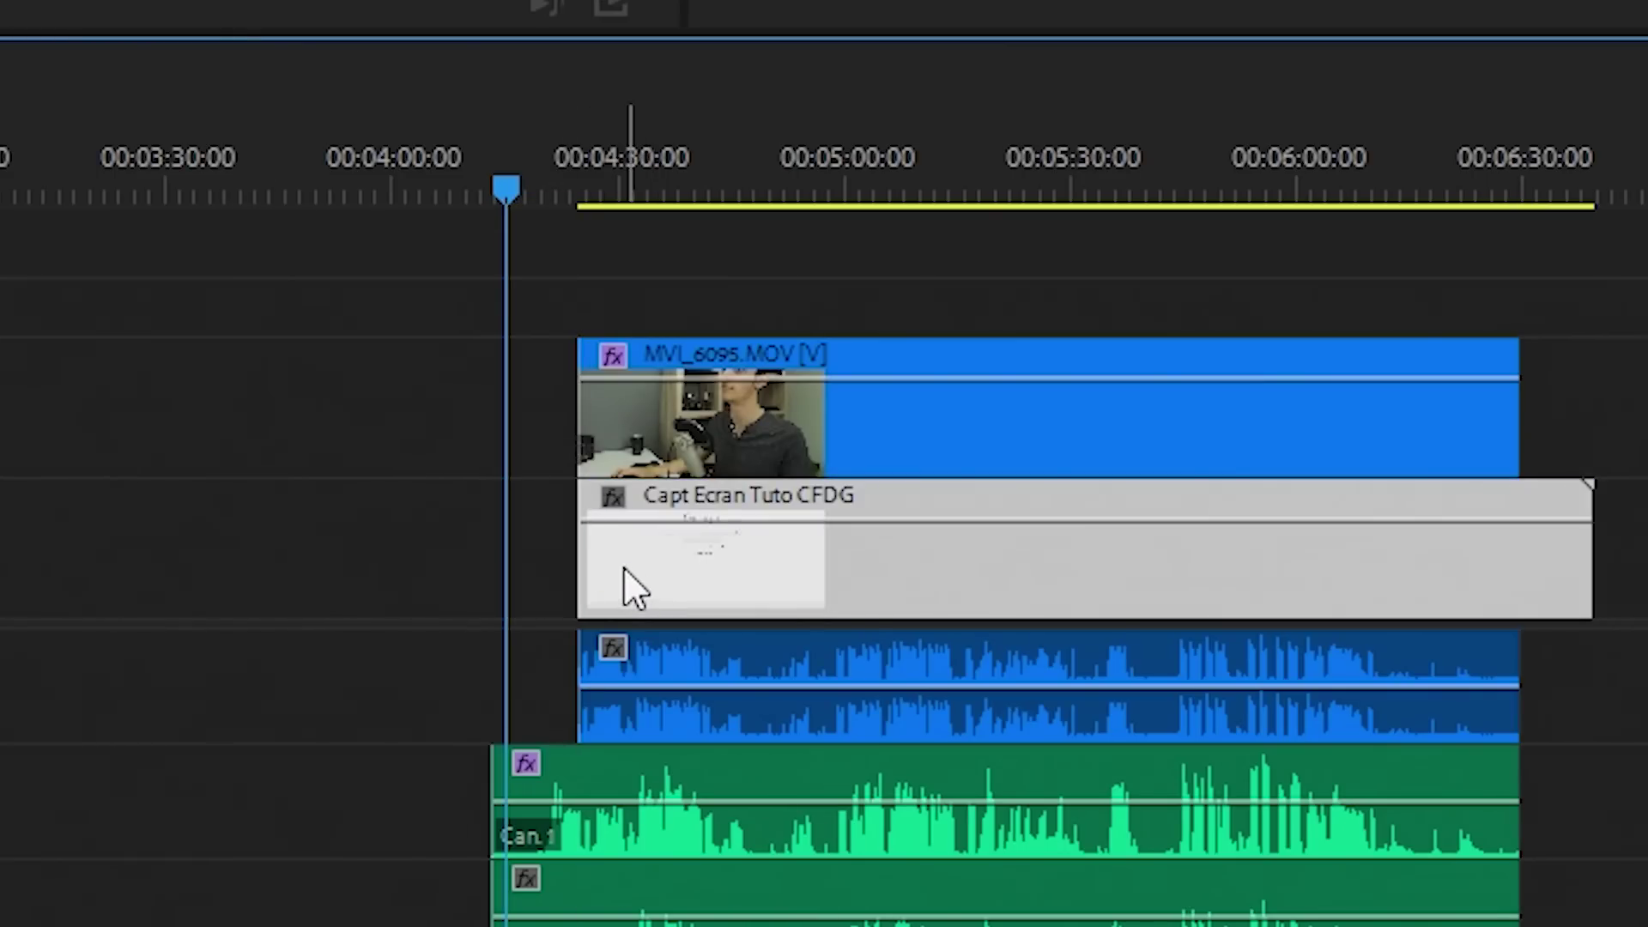
Step: Place the playhead at 00:04:29:17 and set the Program monitor zoom to Adapter
{"action": "left_click", "coordinate": [620, 181]}
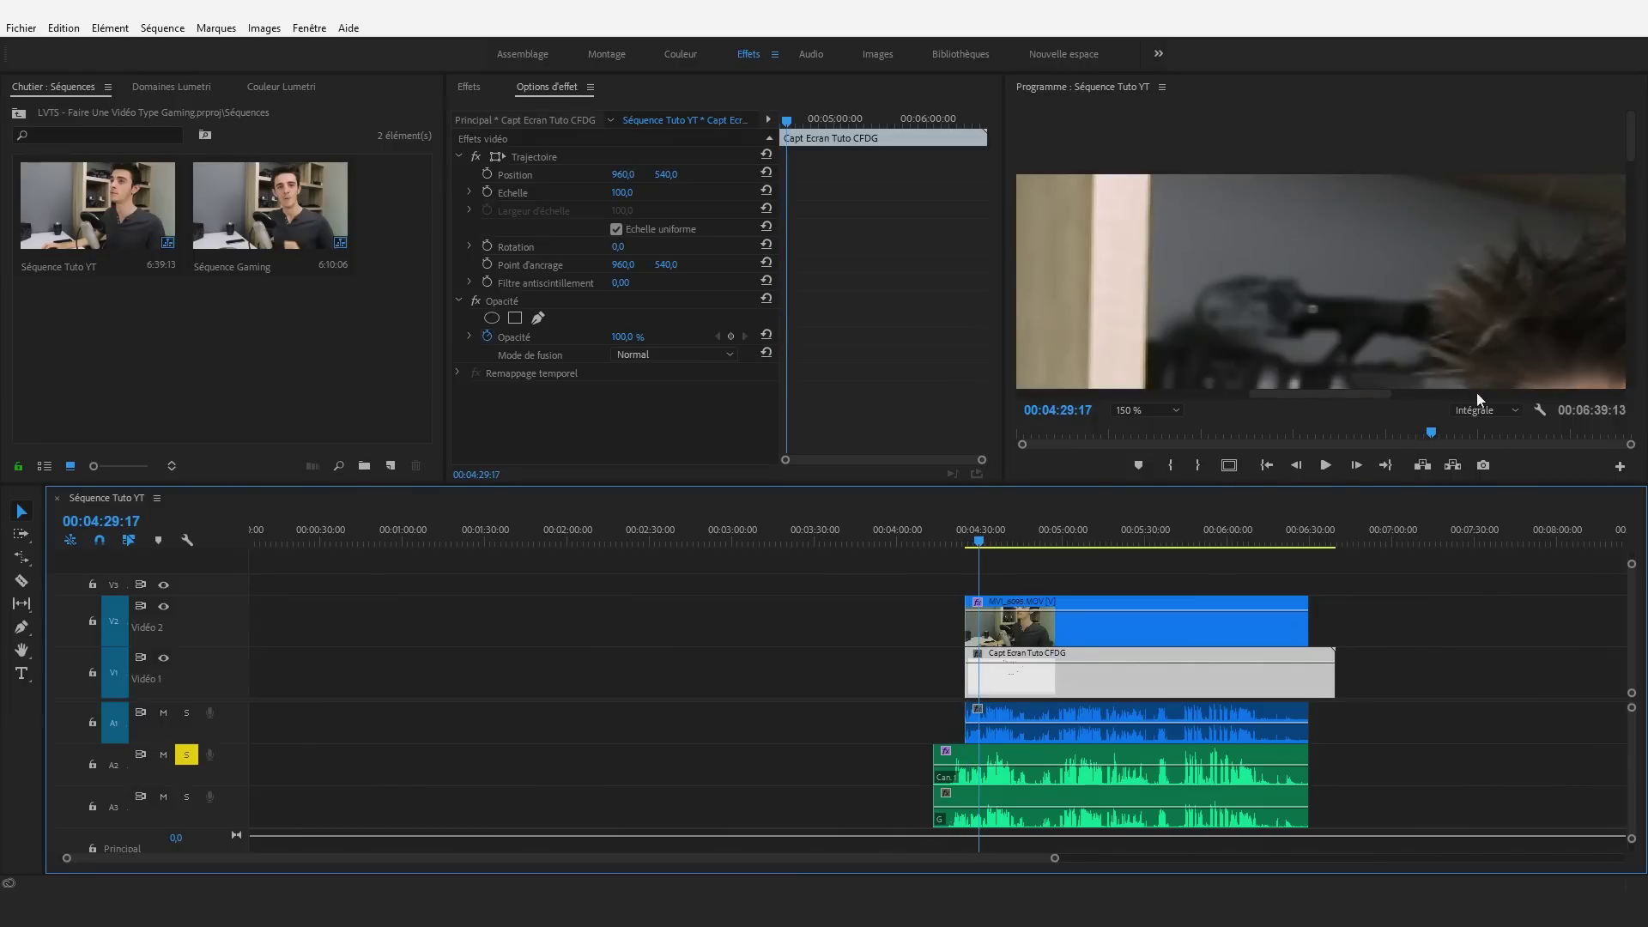
{"action": "left_click", "coordinate": [1487, 408]}
{"action": "left_click", "coordinate": [1147, 410]}
{"action": "left_click", "coordinate": [1161, 430]}
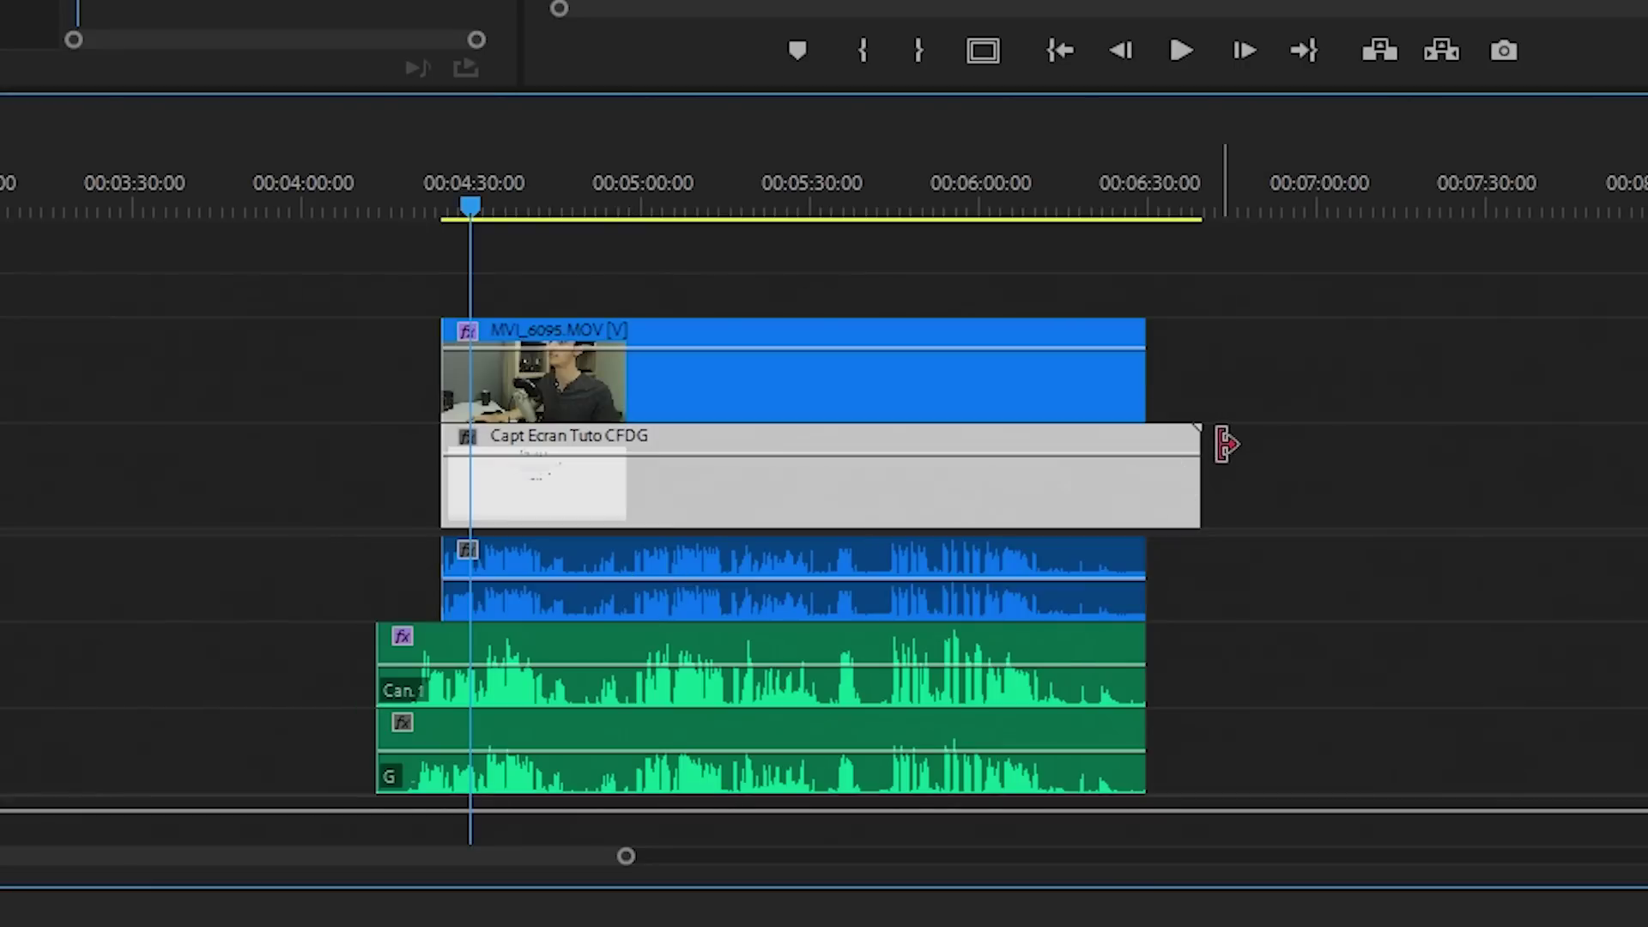
Step: Trim the screen capture's end and the microphone clips' starts flush with the camera clip, and ripple delete the empty space before them
{"action": "left_click_drag", "start_coordinate": [1225, 444], "coordinate": [1147, 444]}
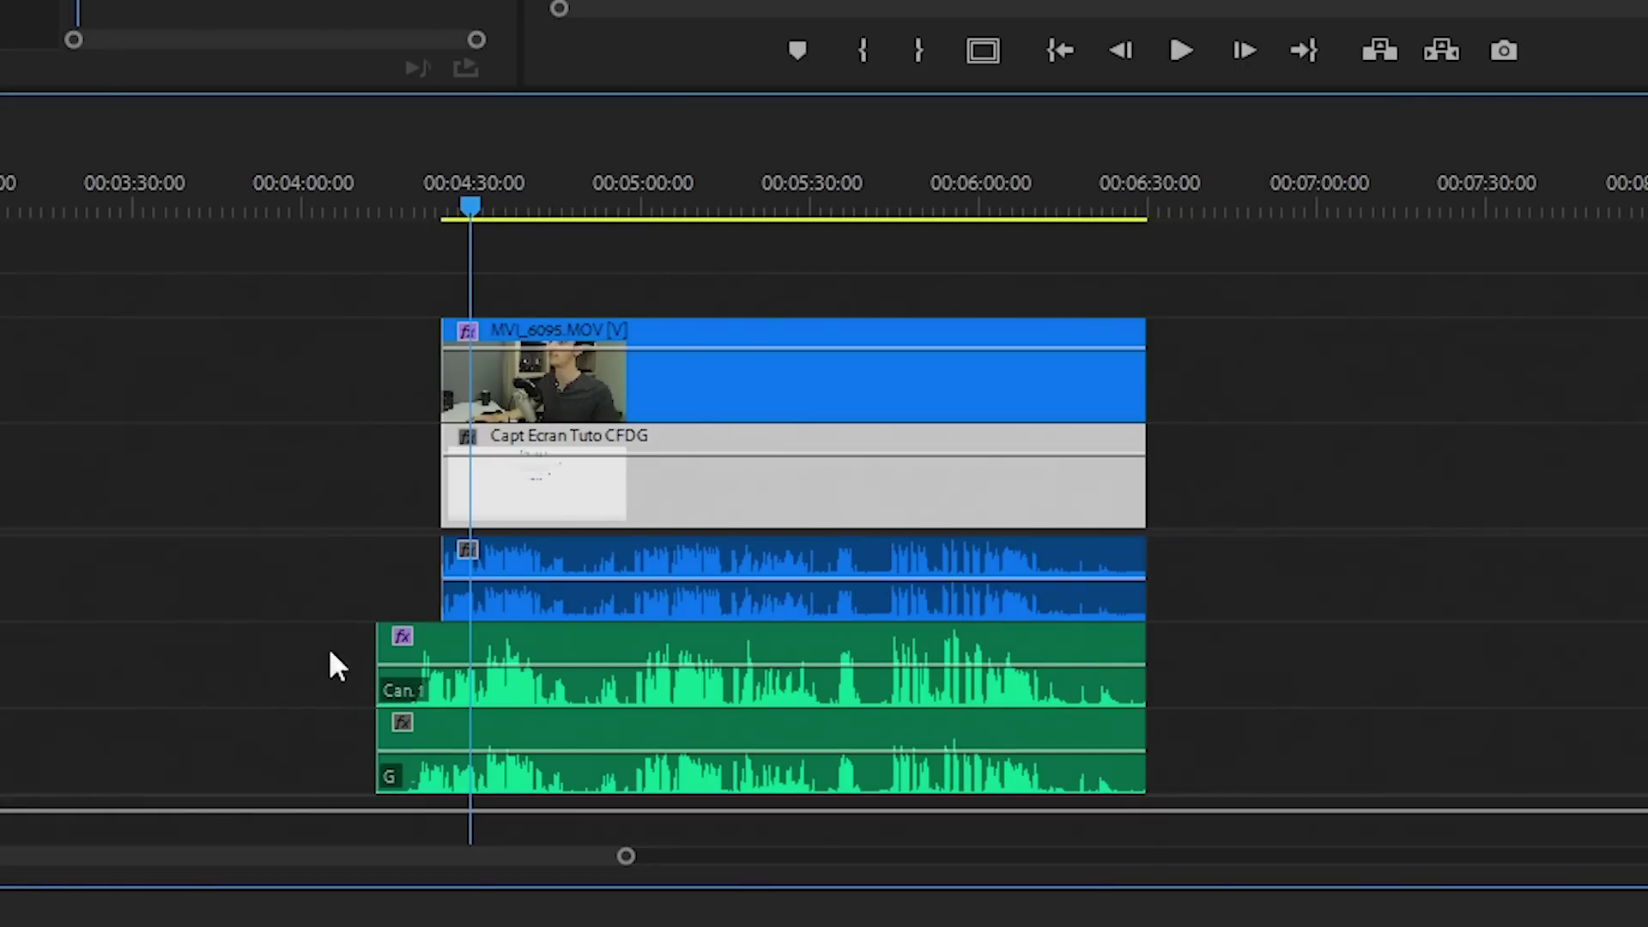
{"action": "left_click_drag", "start_coordinate": [381, 724], "coordinate": [443, 724]}
{"action": "right_click", "coordinate": [930, 606]}
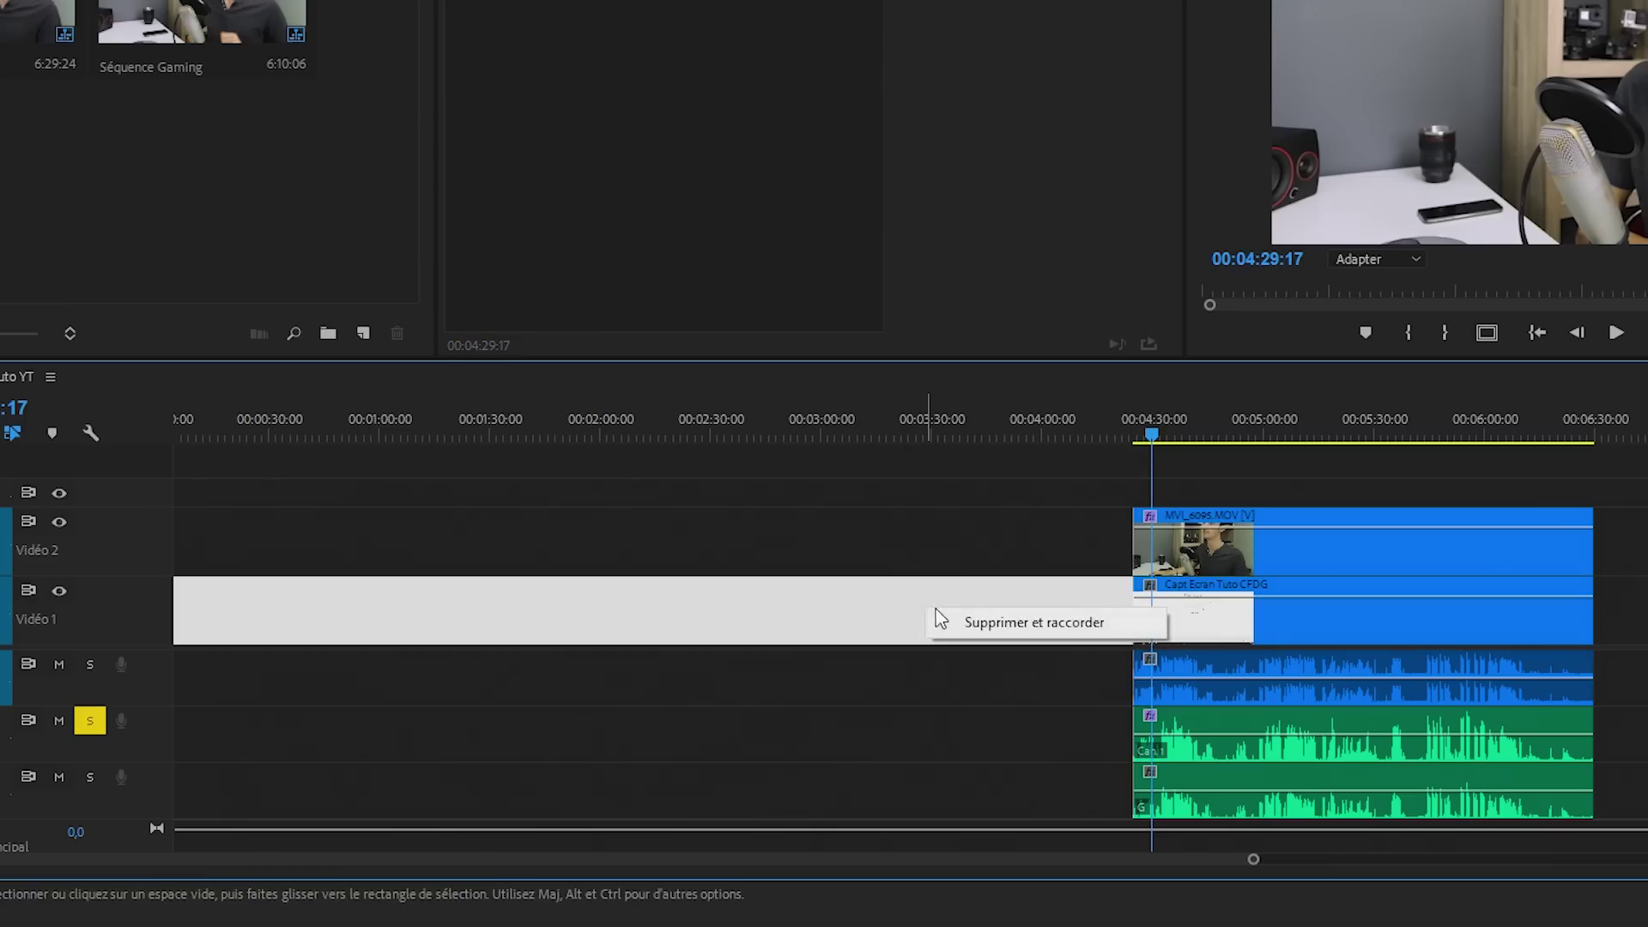
{"action": "left_click", "coordinate": [985, 624]}
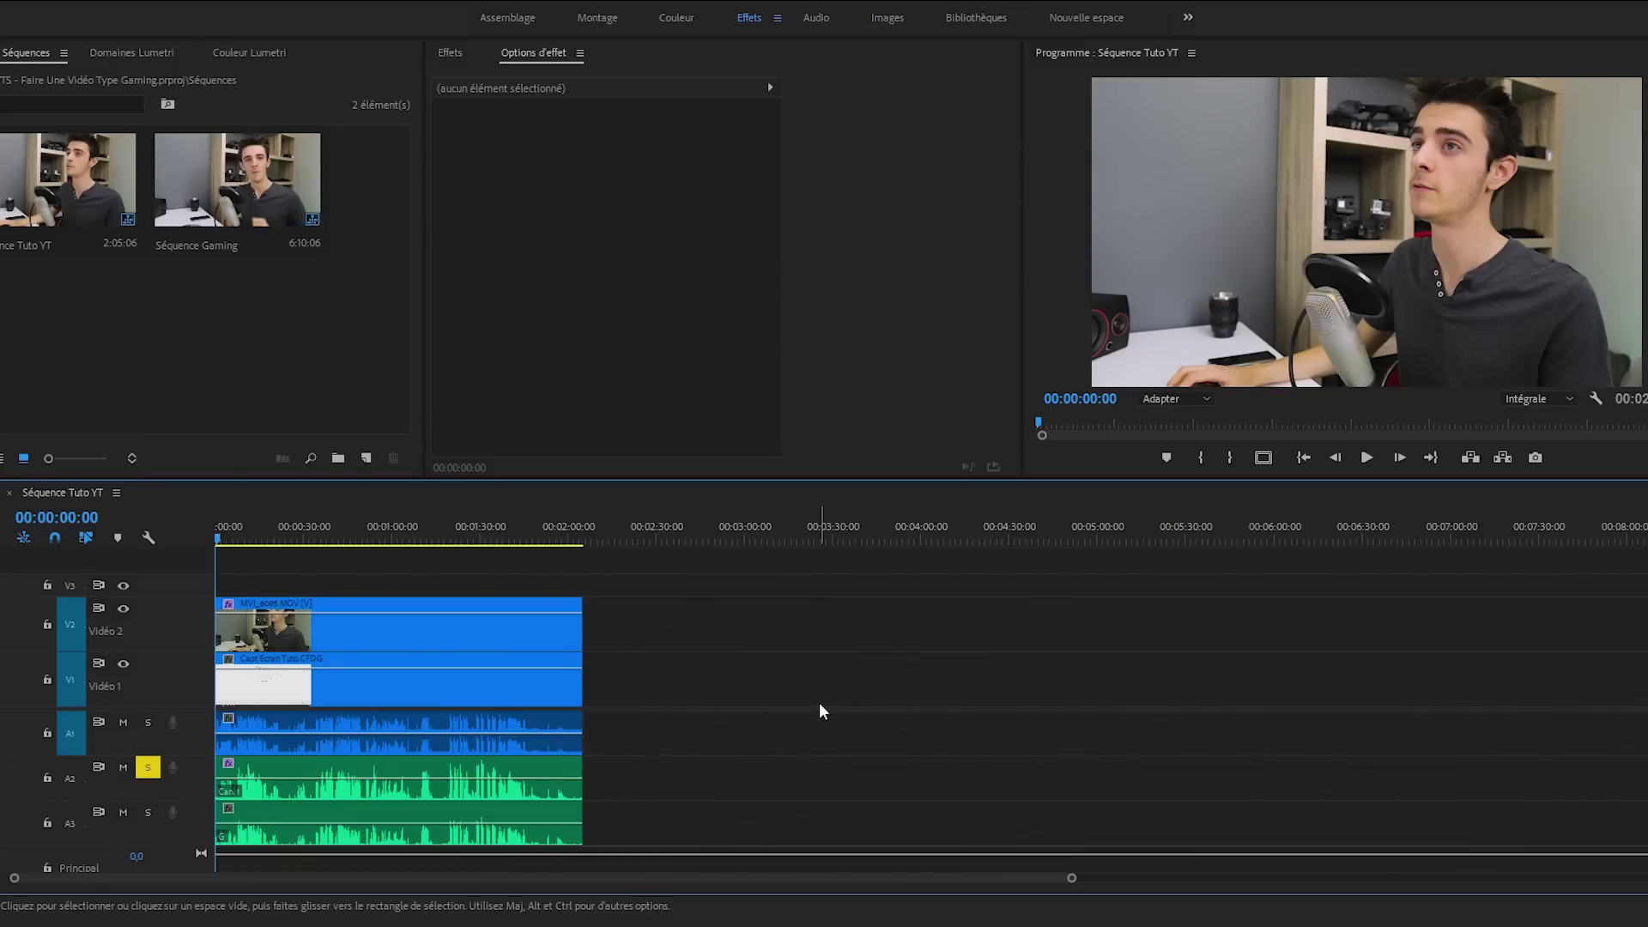
Step: Play the sequence from its start and razor the clips on all five tracks at 00:00:07:18
{"action": "key", "text": "equal"}
{"action": "key", "text": "equal"}
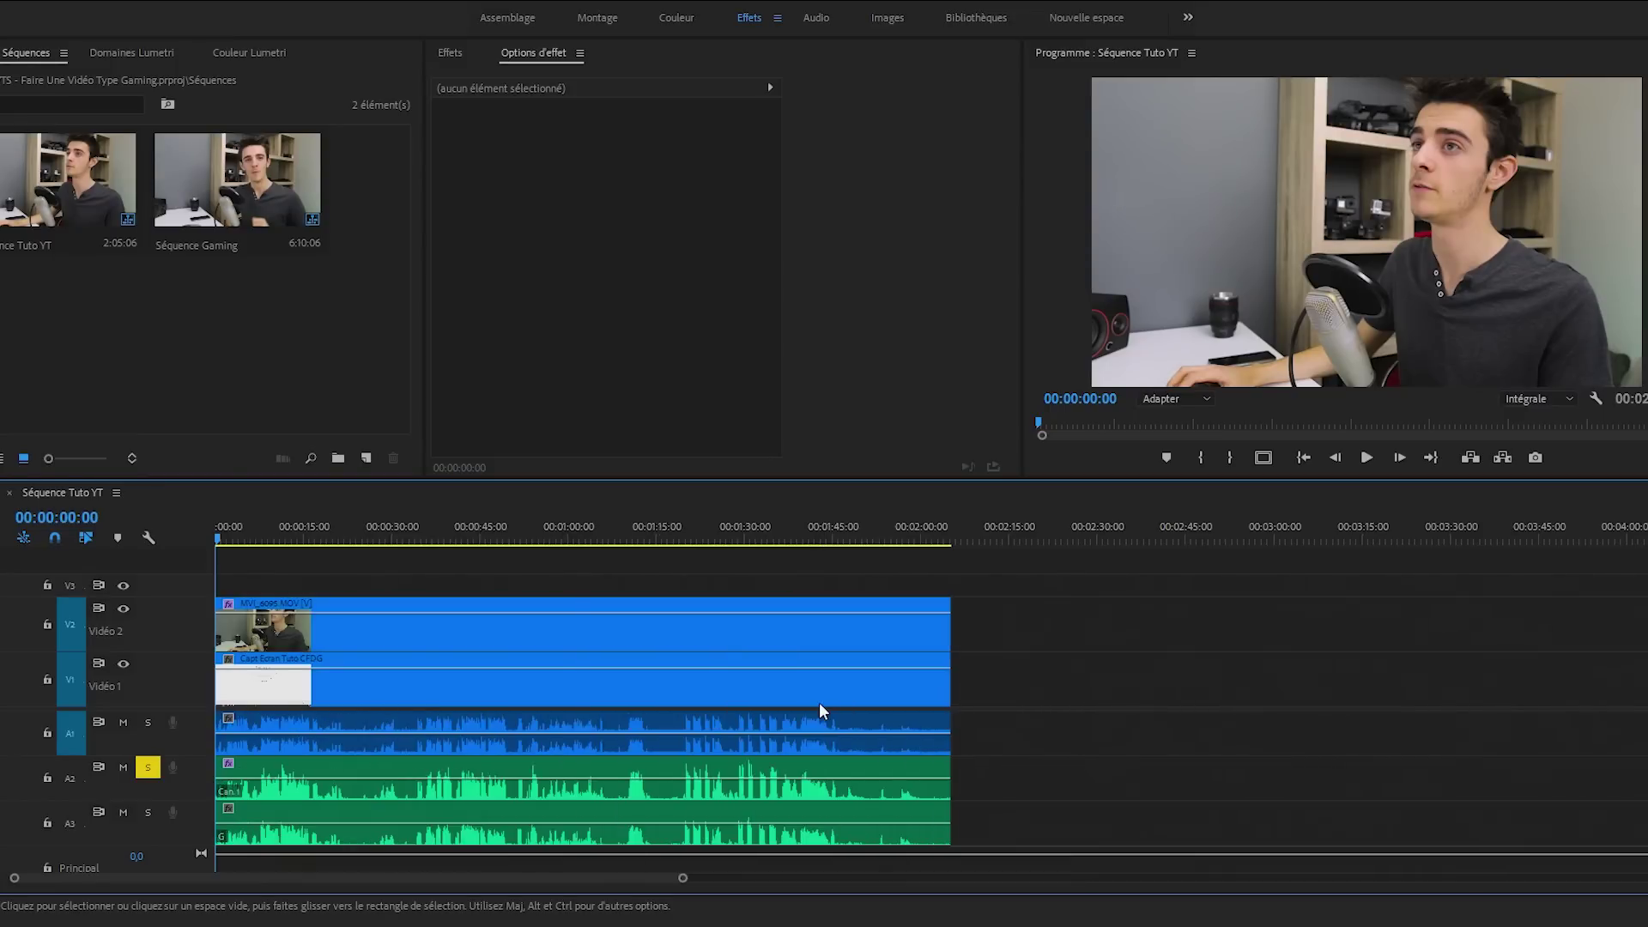
{"action": "key", "text": "space"}
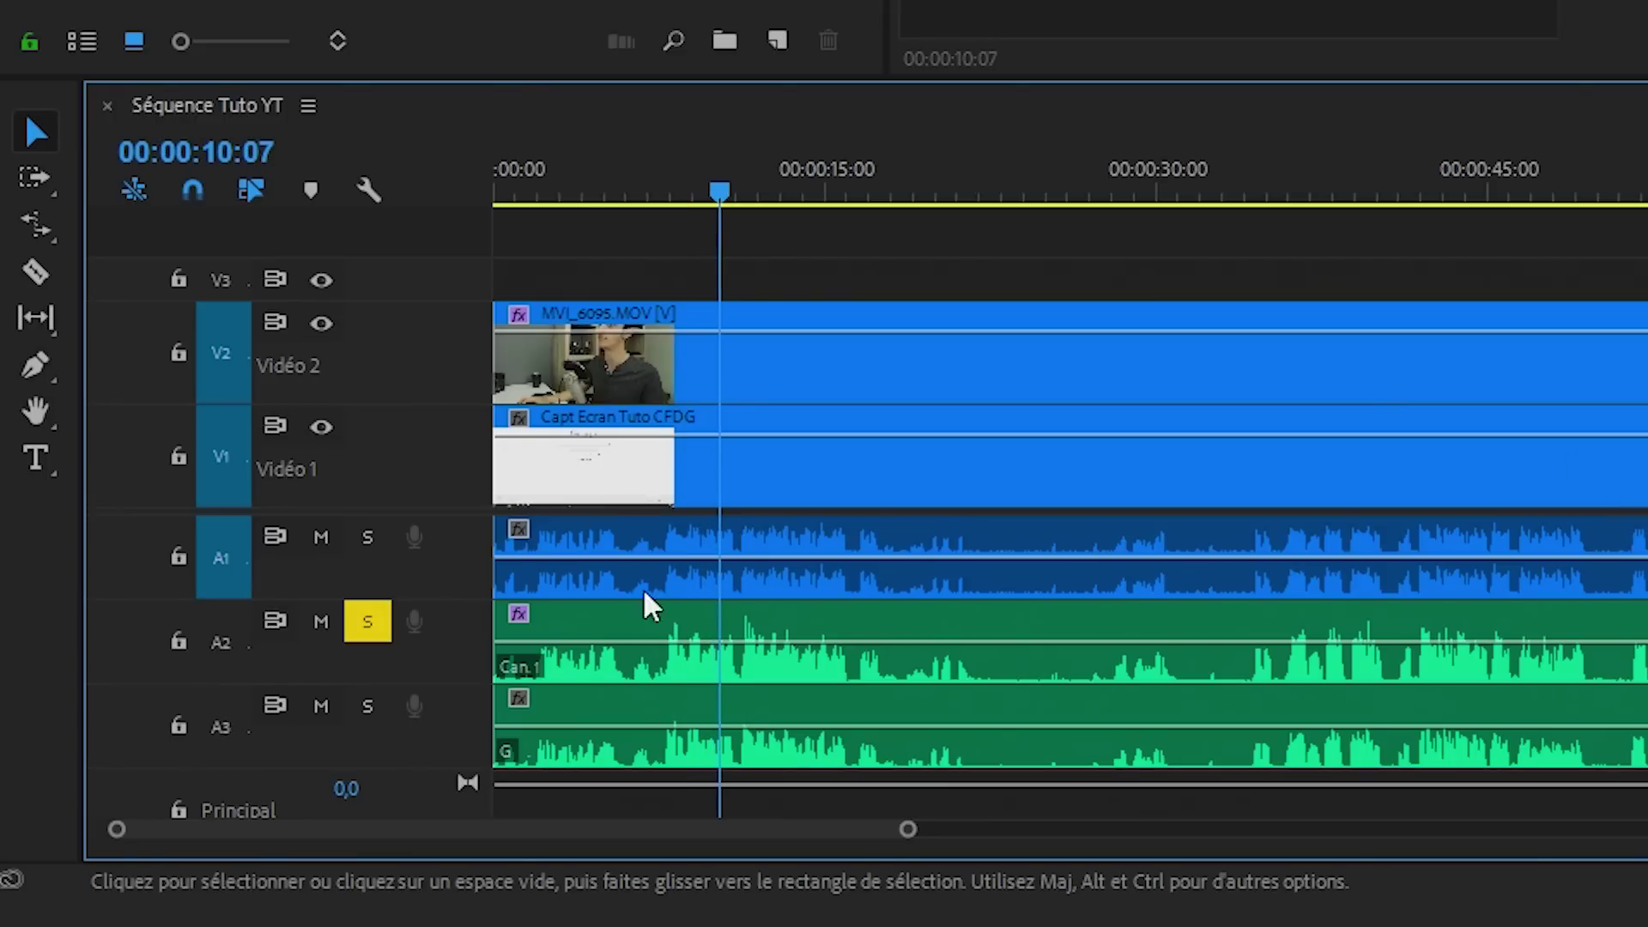
{"action": "left_click_drag", "start_coordinate": [651, 172], "coordinate": [667, 172]}
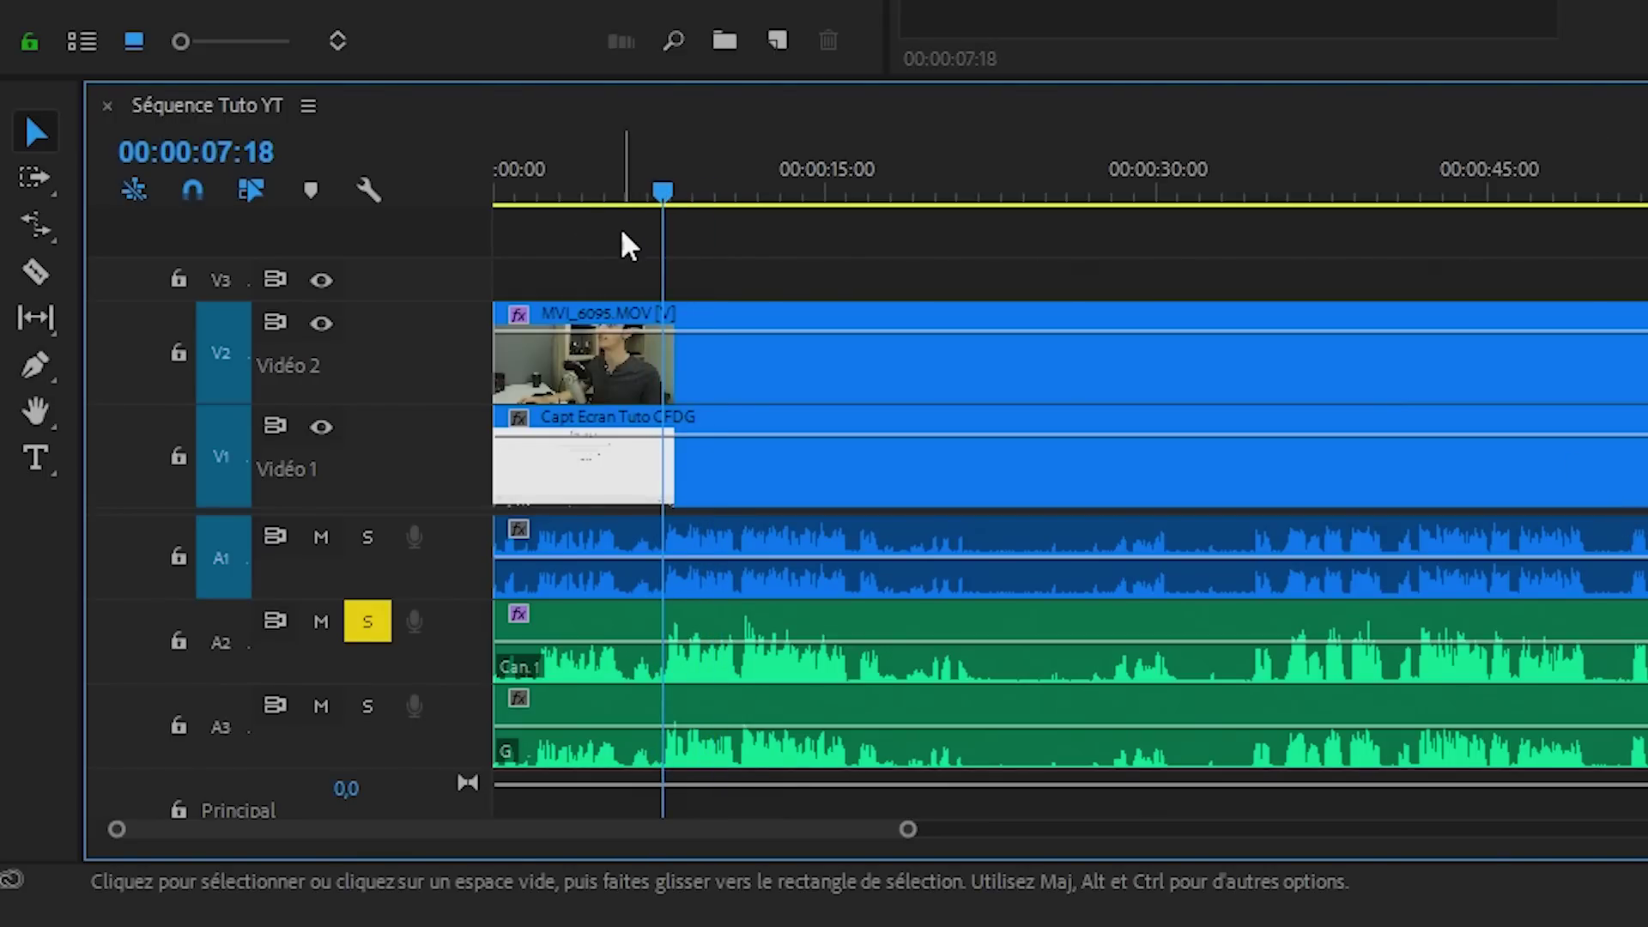
{"action": "key", "text": "c"}
{"action": "left_click", "coordinate": [664, 348]}
{"action": "left_click", "coordinate": [663, 459]}
{"action": "left_click", "coordinate": [664, 541]}
{"action": "left_click", "coordinate": [663, 640]}
{"action": "left_click", "coordinate": [664, 730]}
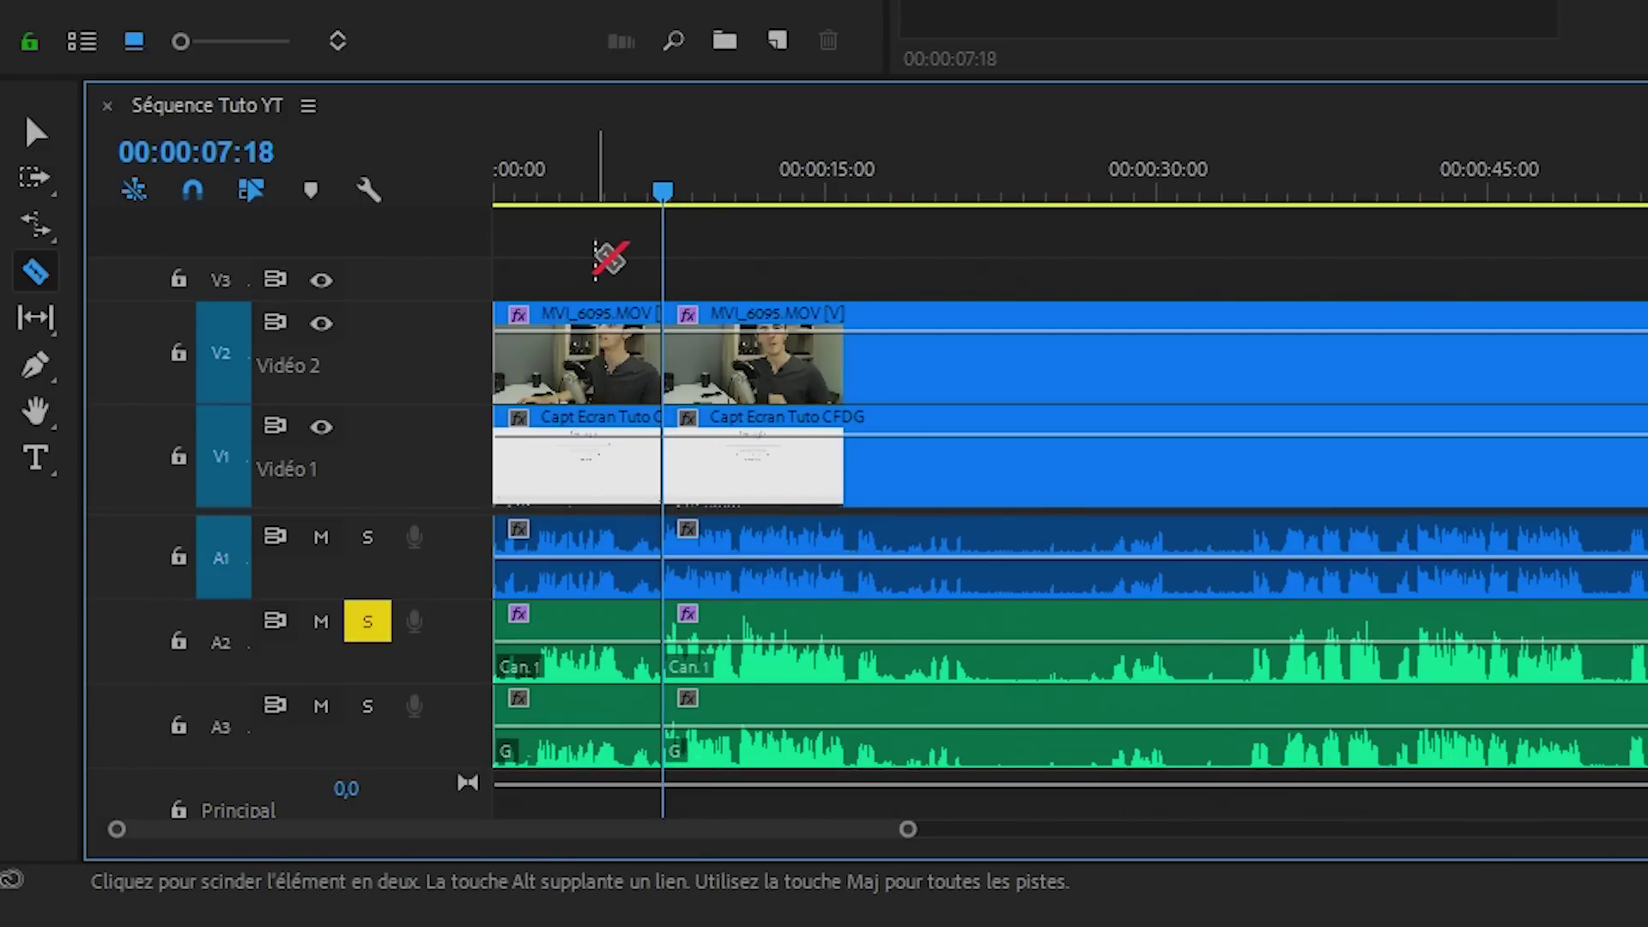
Step: Delete the opening segments on all tracks before 00:00:07:18 and ripple delete the gap they leave
{"action": "key", "text": "v"}
{"action": "left_click_drag", "start_coordinate": [571, 251], "coordinate": [604, 724]}
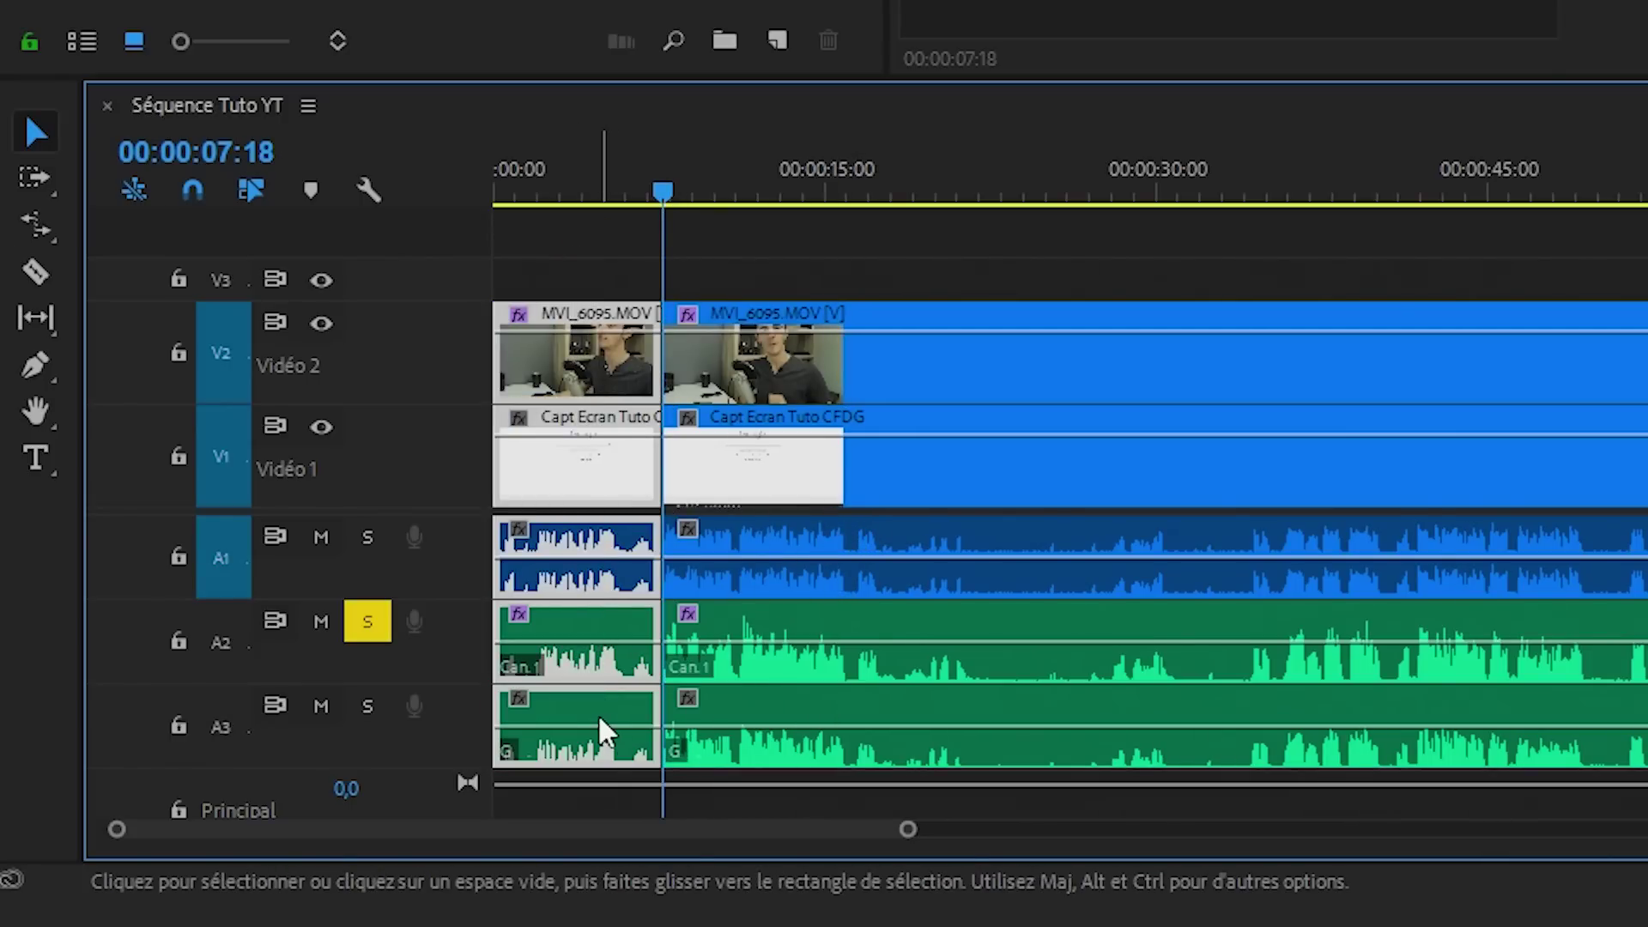
{"action": "key", "text": "Delete"}
{"action": "right_click", "coordinate": [553, 463]}
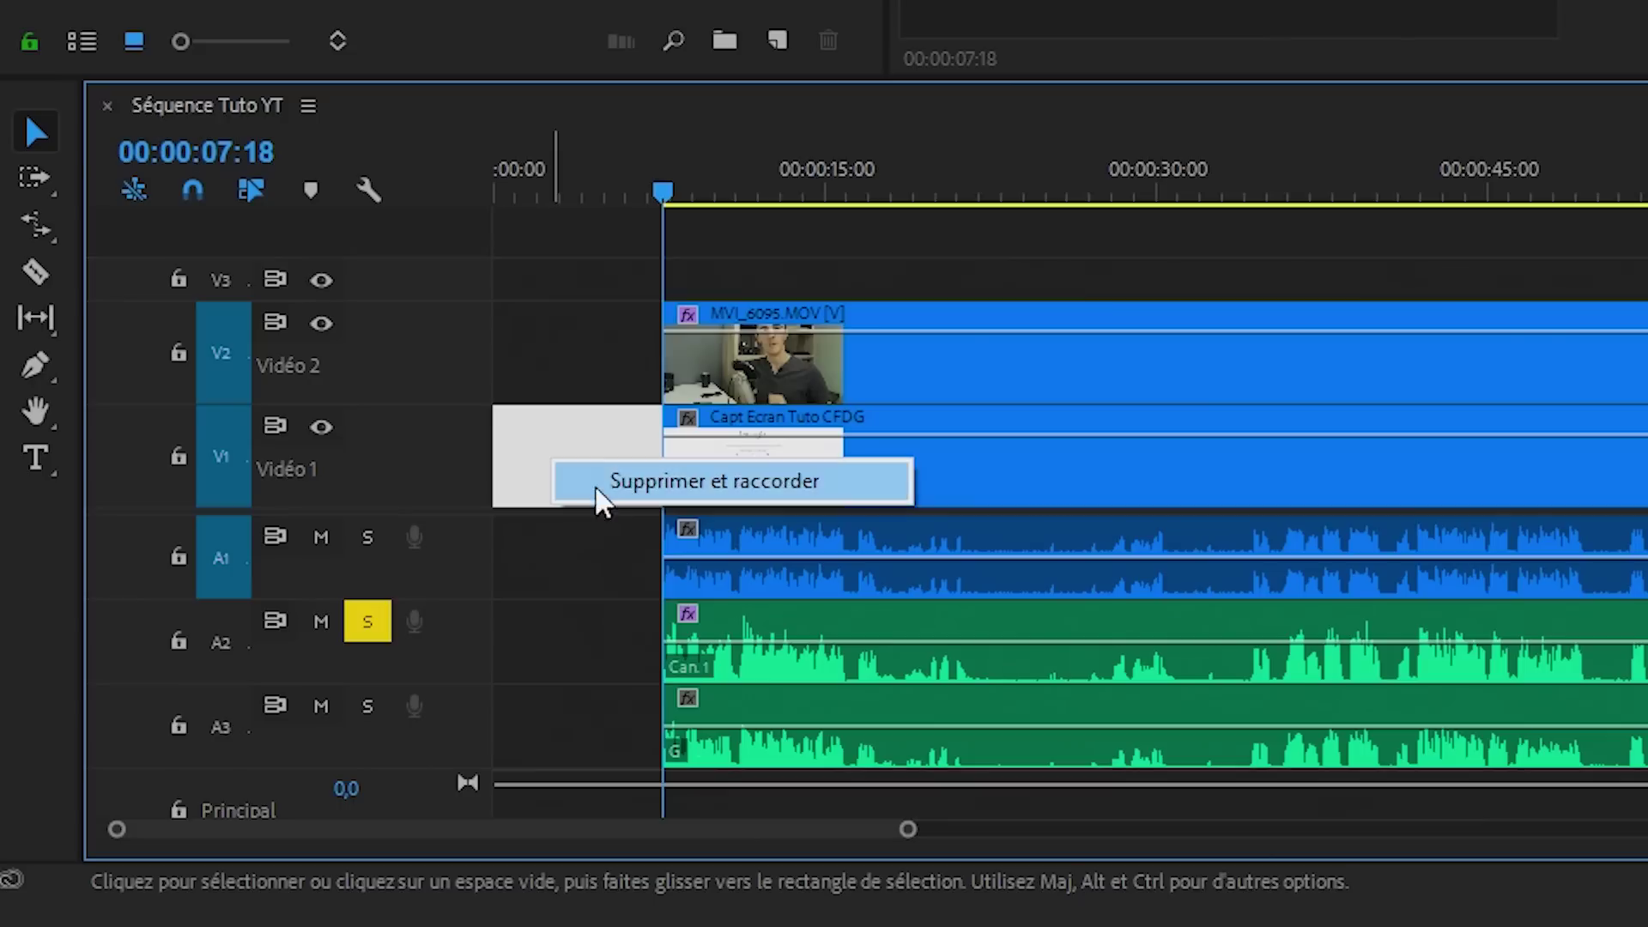
{"action": "left_click", "coordinate": [611, 483]}
Step: Undo the opening segments' cut and deletion, and ripple-trim the start of the sequence up to 00:00:07:18 instead
{"action": "key", "text": "ctrl+z"}
{"action": "key", "text": "ctrl+z"}
{"action": "key", "text": "ctrl+shift+z"}
{"action": "key", "text": "ctrl+shift+z"}
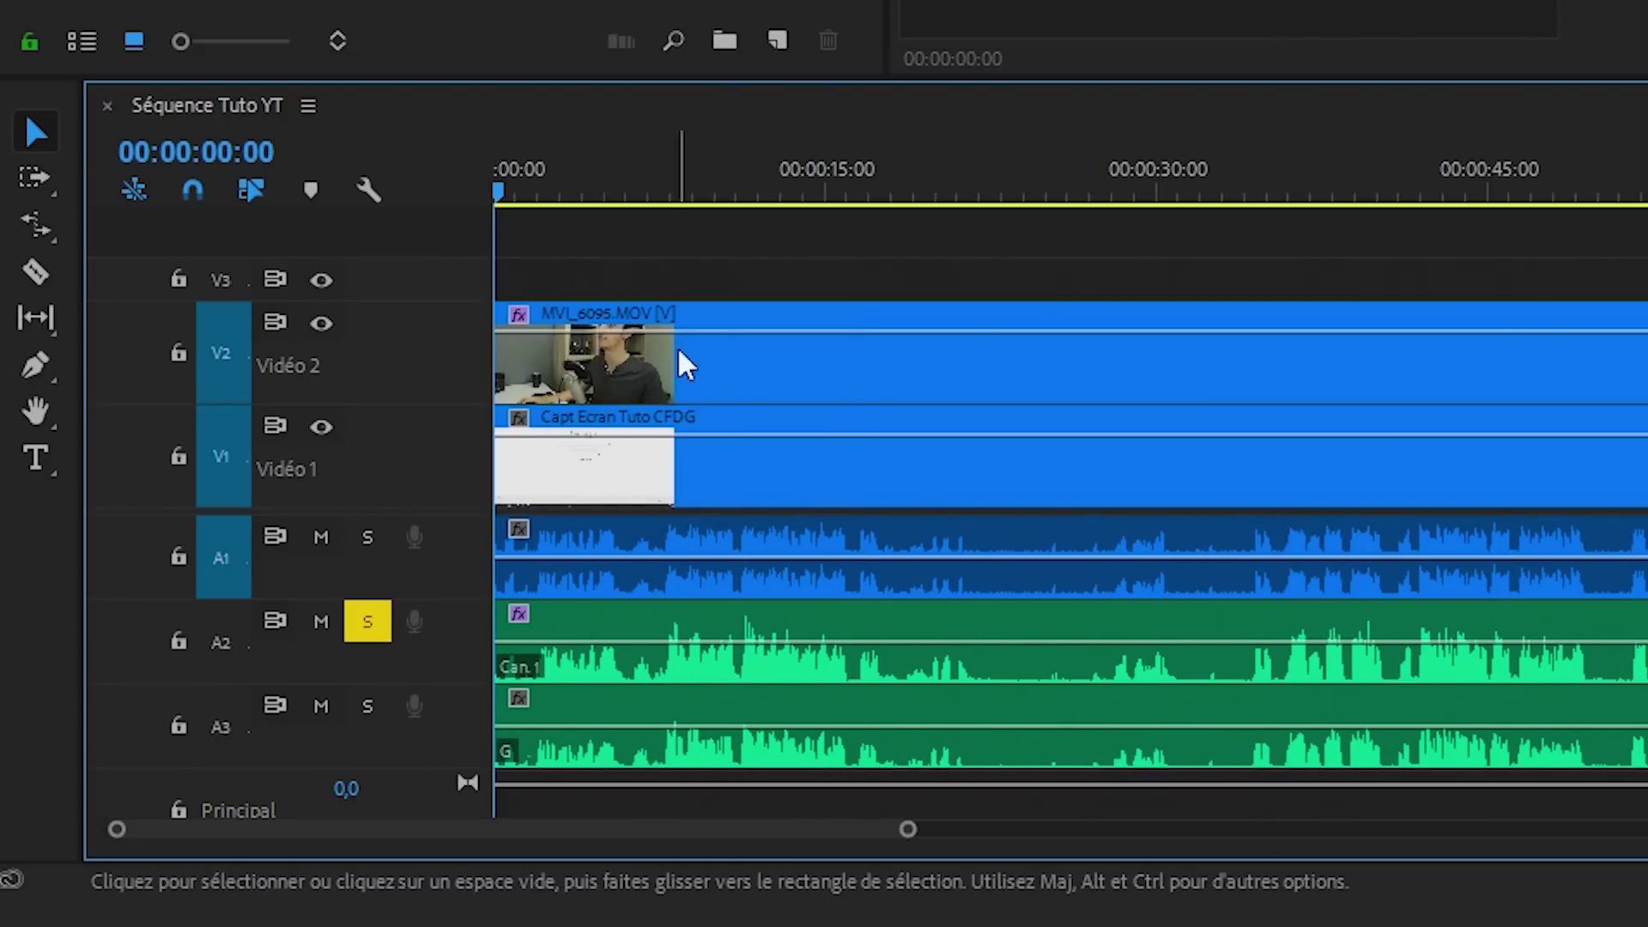
{"action": "left_click_drag", "start_coordinate": [661, 177], "coordinate": [667, 177]}
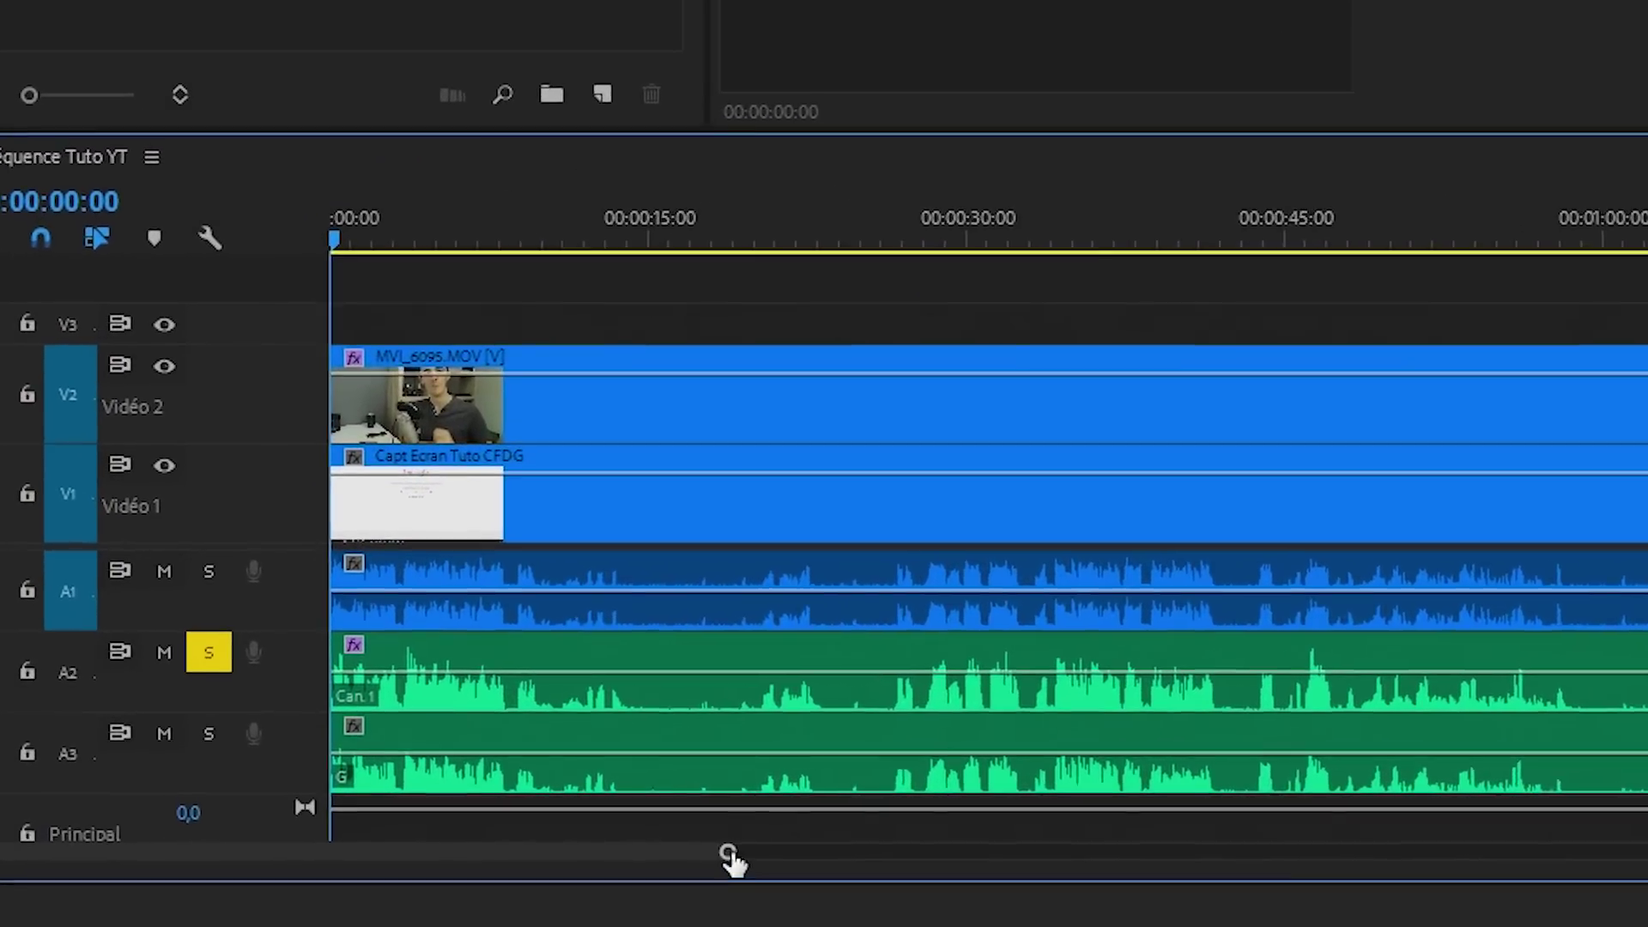
Step: Split all tracks at 00:00:03:03 and ripple-trim the silent pause up to 00:00:03:11
{"action": "left_click_drag", "start_coordinate": [728, 856], "coordinate": [526, 851]}
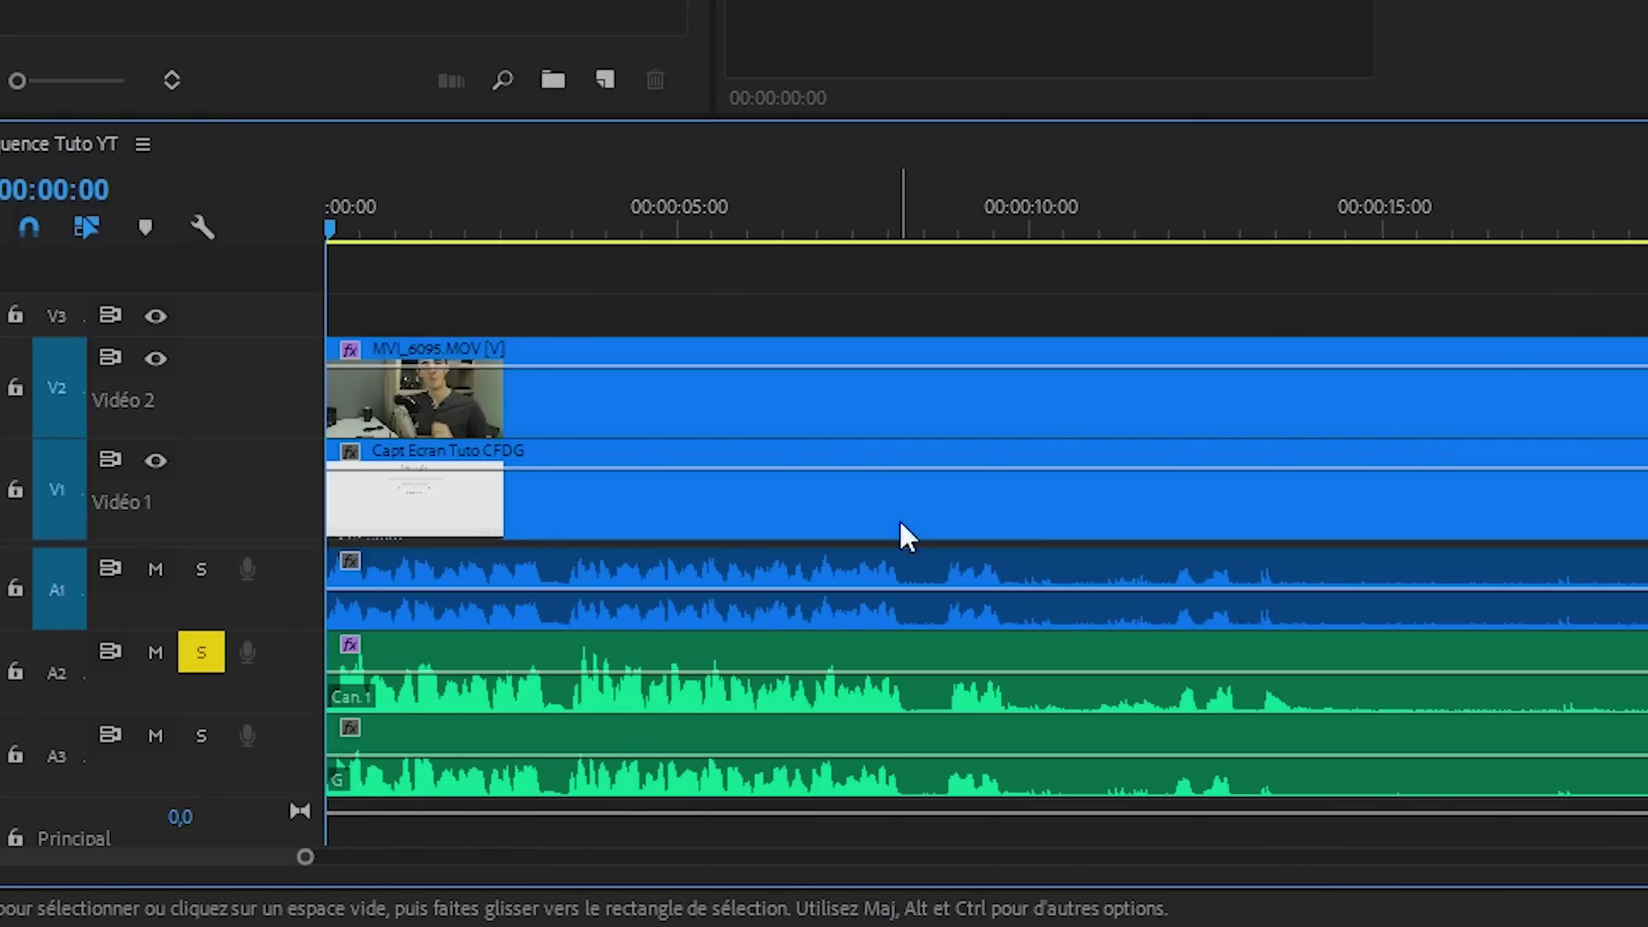
{"action": "left_click_drag", "start_coordinate": [304, 856], "coordinate": [237, 855]}
{"action": "left_click", "coordinate": [613, 214]}
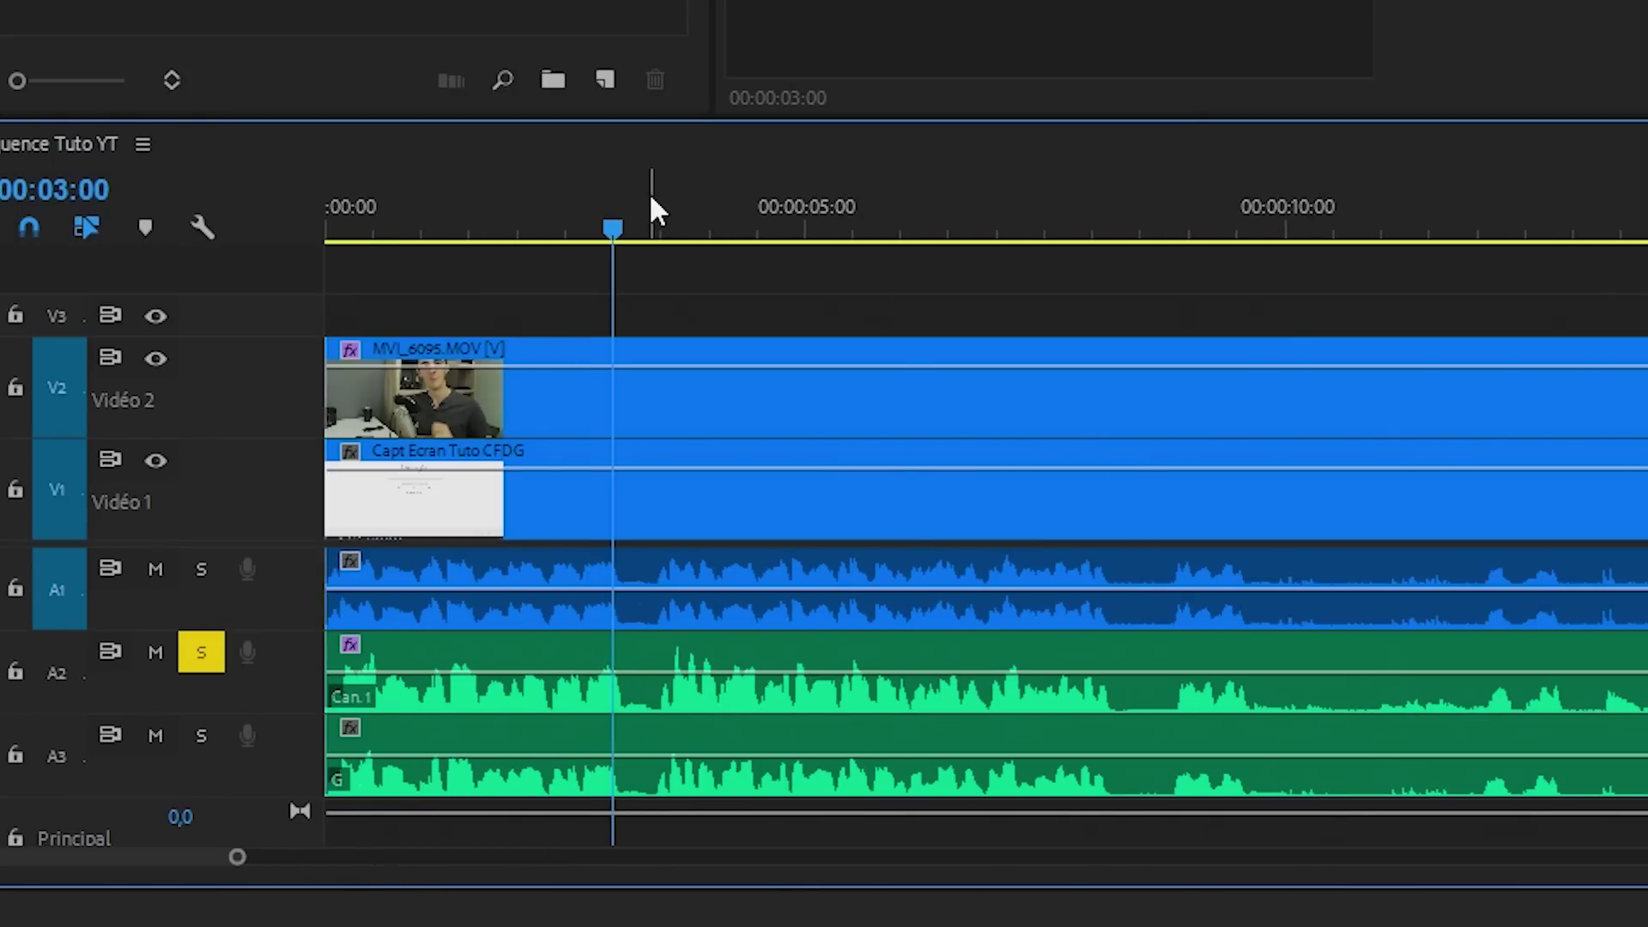
{"action": "key", "text": "="}
{"action": "key", "text": "space"}
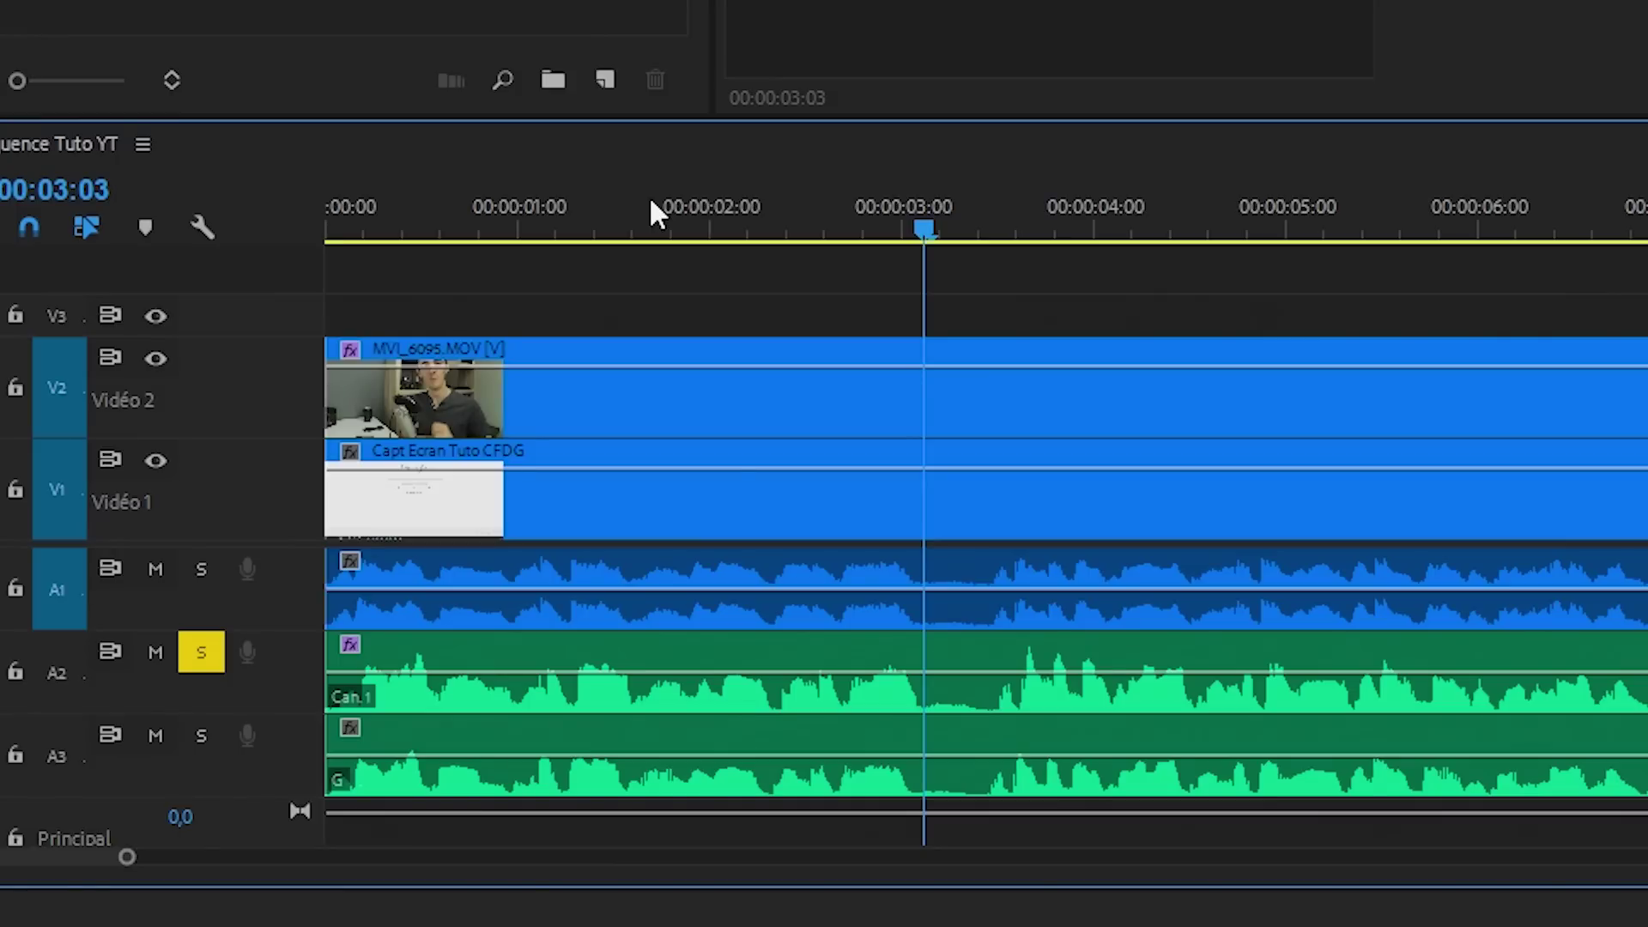
{"action": "key", "text": "ctrl+shift+k"}
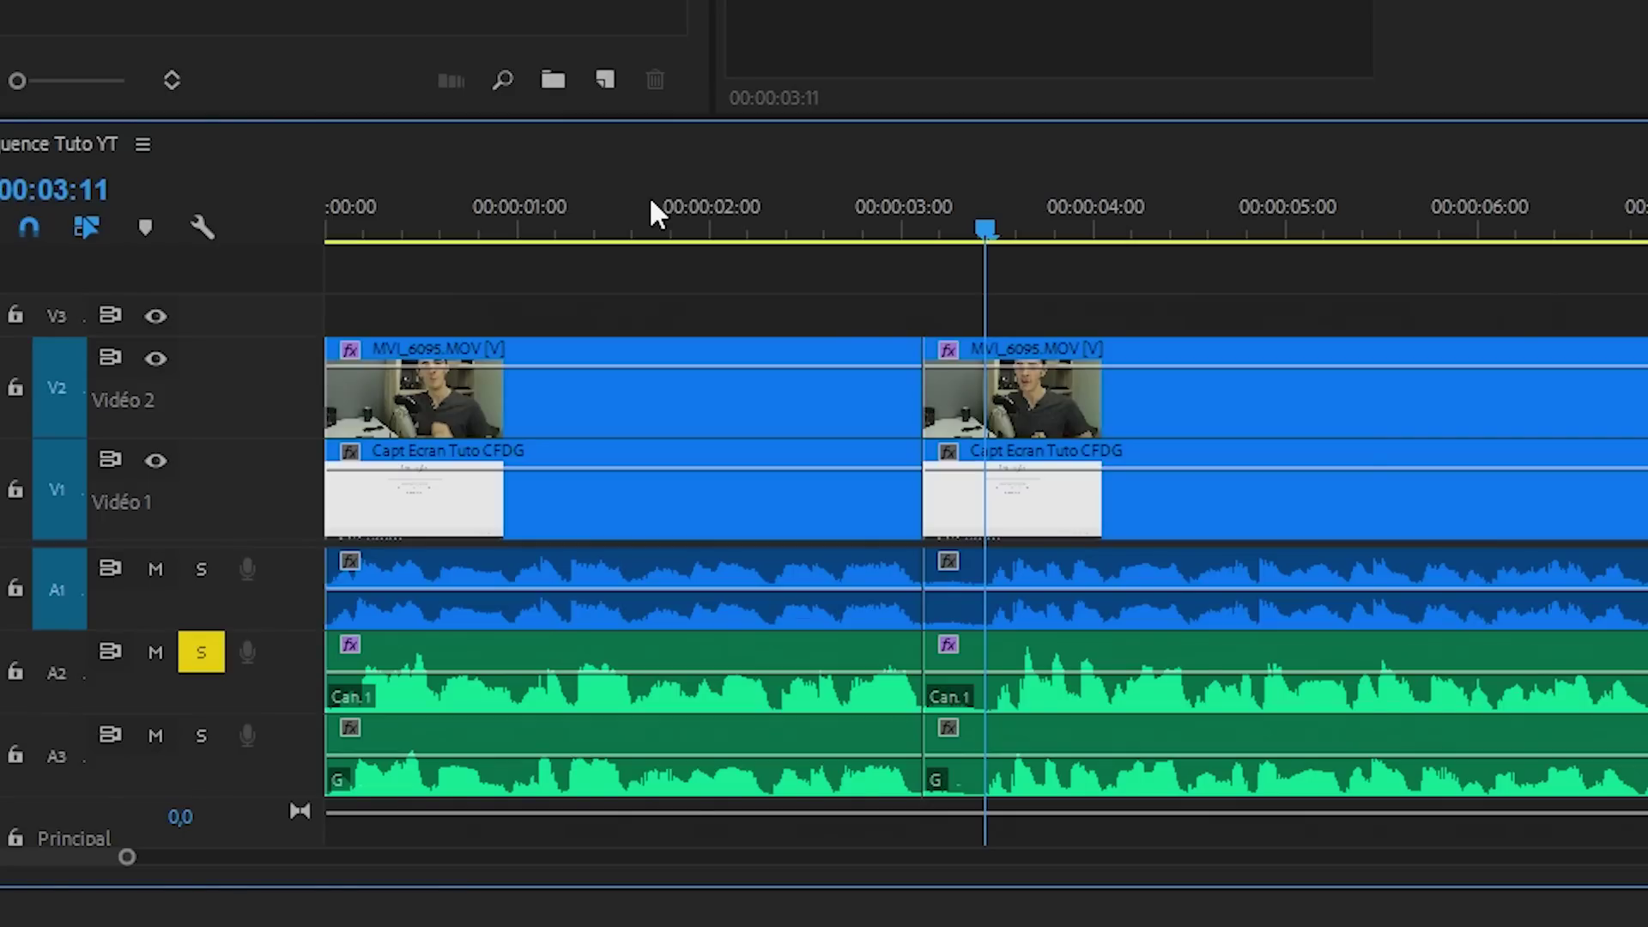
{"action": "key", "text": "Up"}
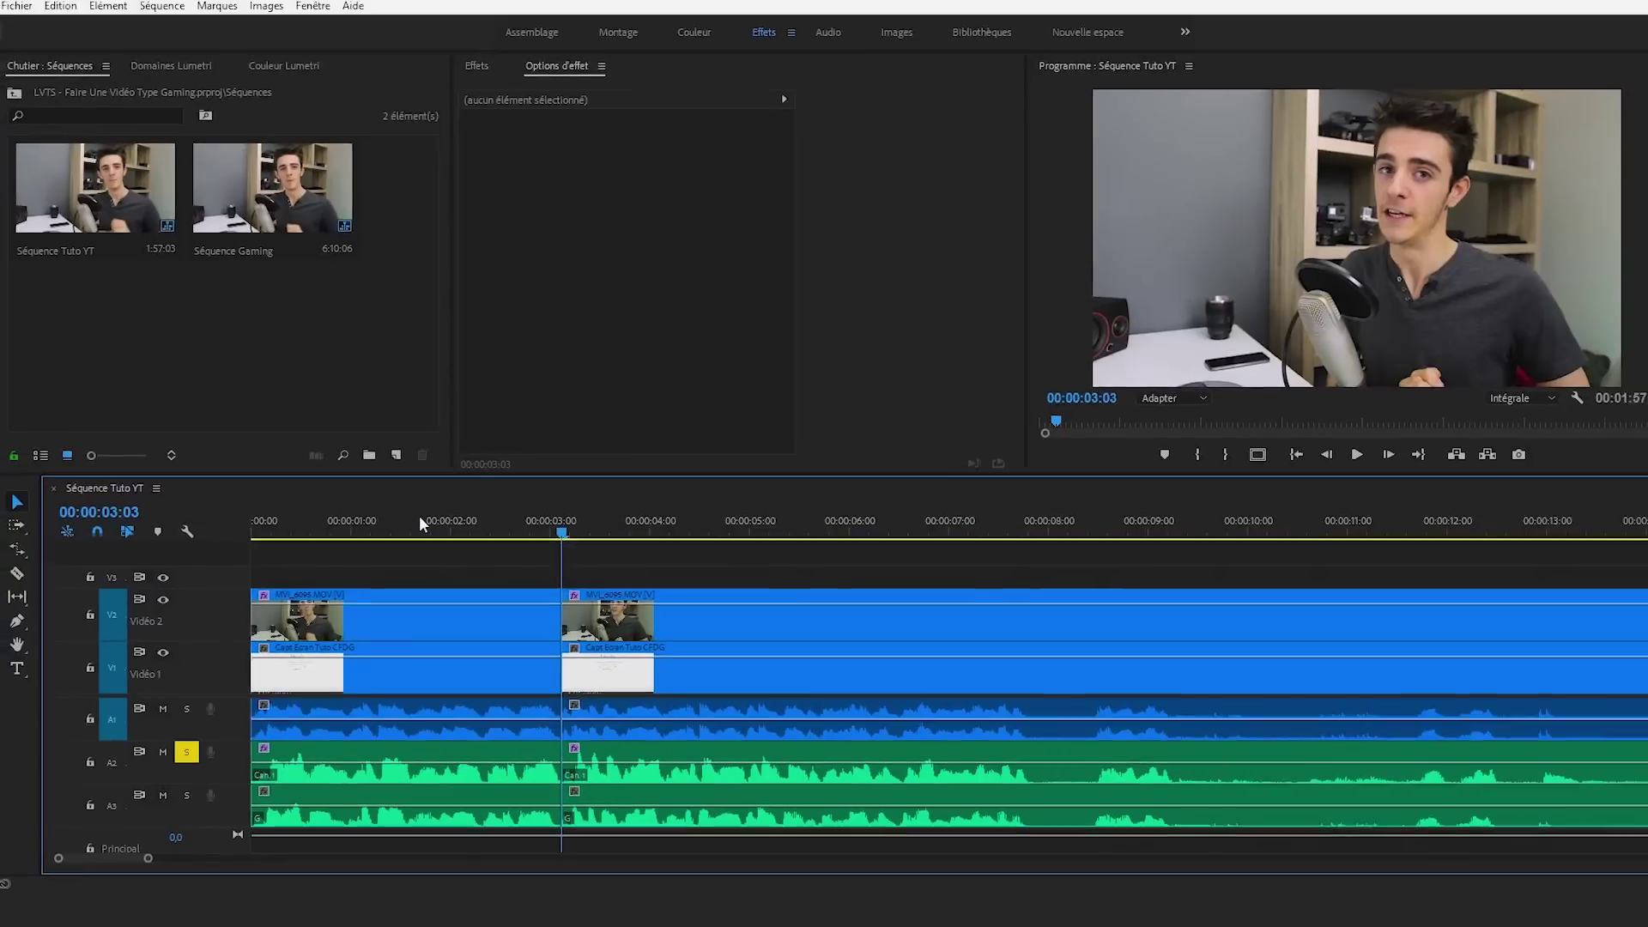
Step: Split all tracks around the silent pauses between 00:00:03:03 and about 00:00:24:09, and ripple-trim the pauses out
{"action": "key", "text": "space"}
{"action": "key", "text": "ctrl+shift+k"}
{"action": "key", "text": "ctrl+shift+k"}
{"action": "key", "text": "ctrl+shift+k"}
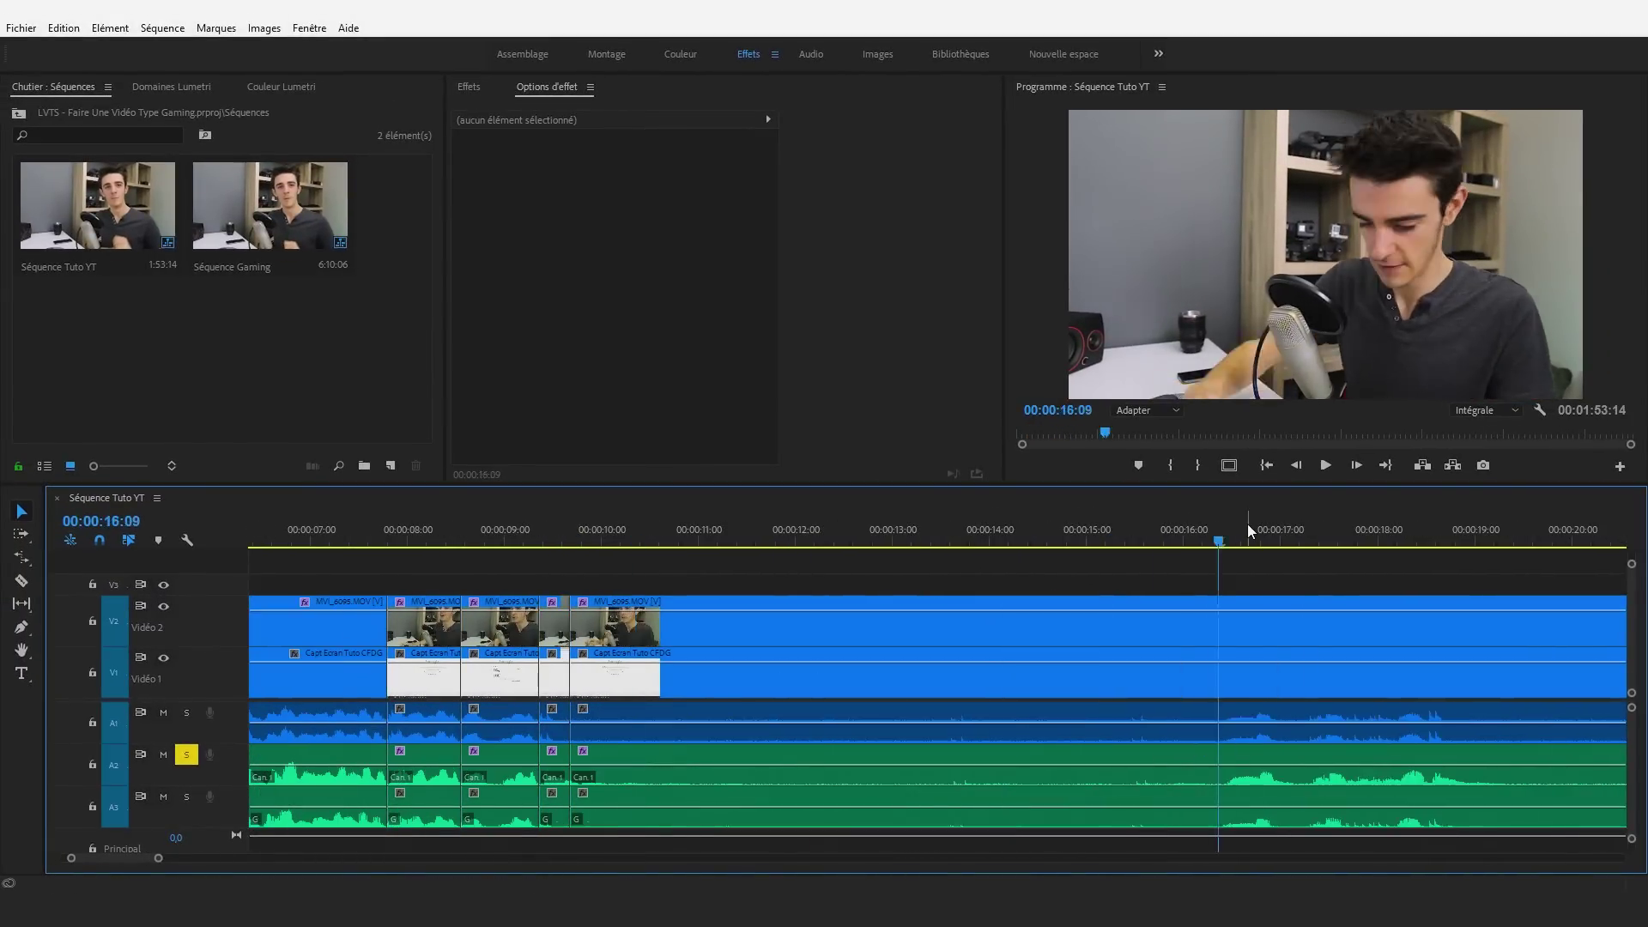
{"action": "key", "text": "w"}
{"action": "key", "text": "ctrl+shift+k"}
{"action": "key", "text": "w"}
{"action": "key", "text": "ctrl+shift+k"}
{"action": "key", "text": "w"}
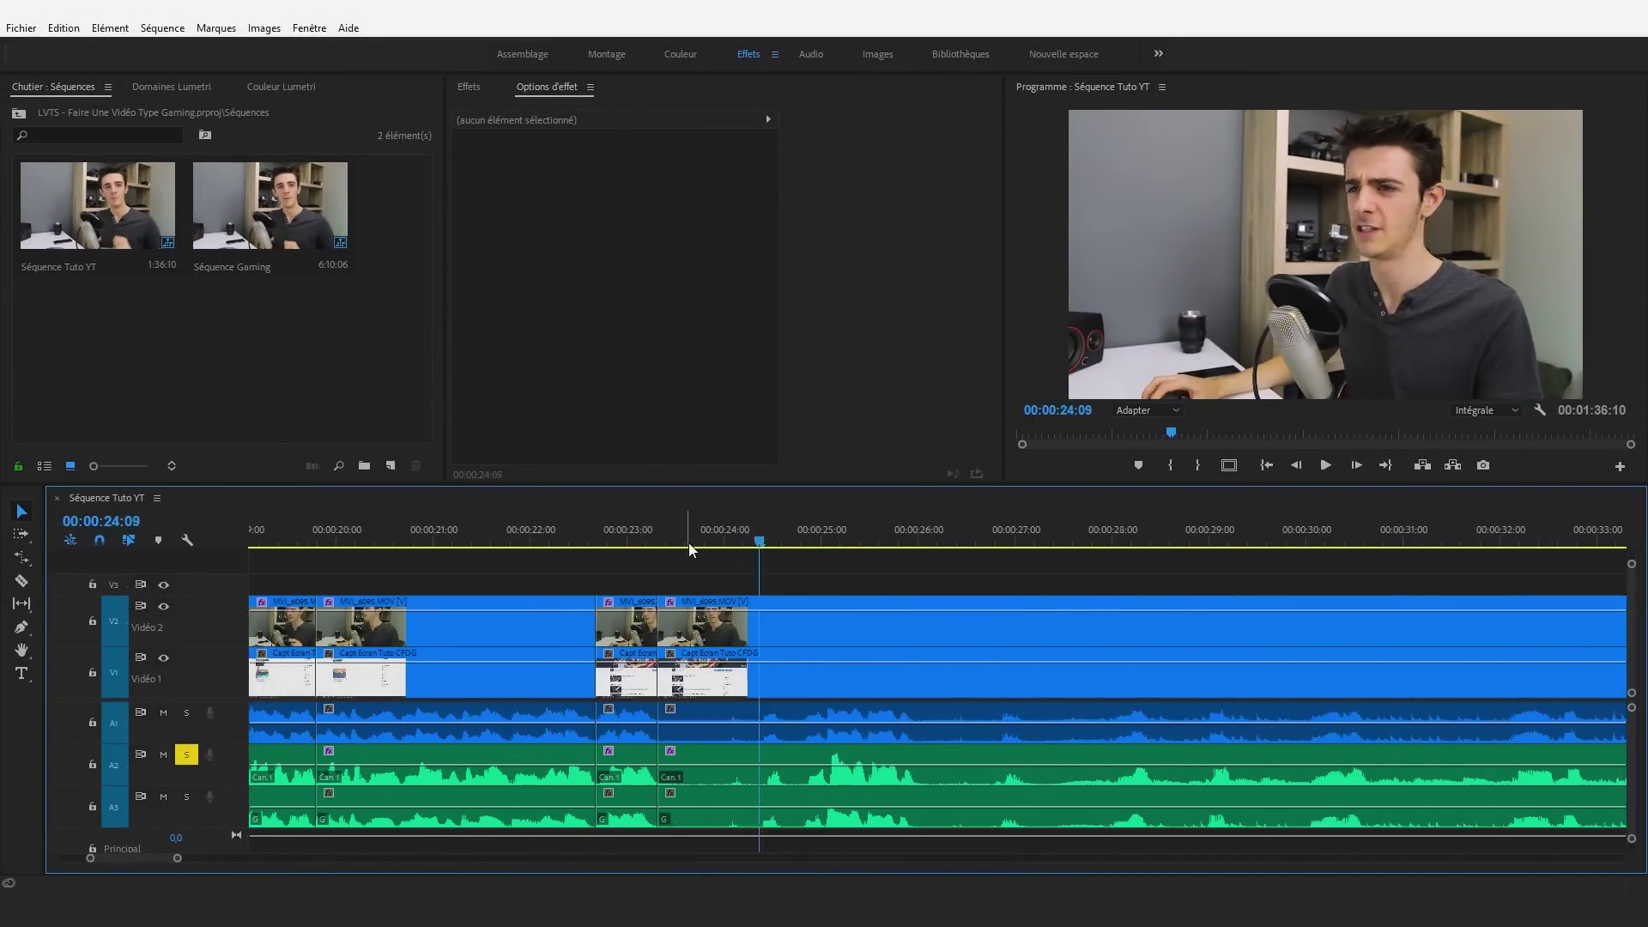
Step: Cut out the remaining pauses on all tracks up to 00:00:34:20 and ripple-trim everything after that point
{"action": "key", "text": "ctrl+shift+k"}
{"action": "key", "text": "w"}
{"action": "key", "text": "ctrl+shift+k"}
{"action": "key", "text": "w"}
{"action": "key", "text": "minus"}
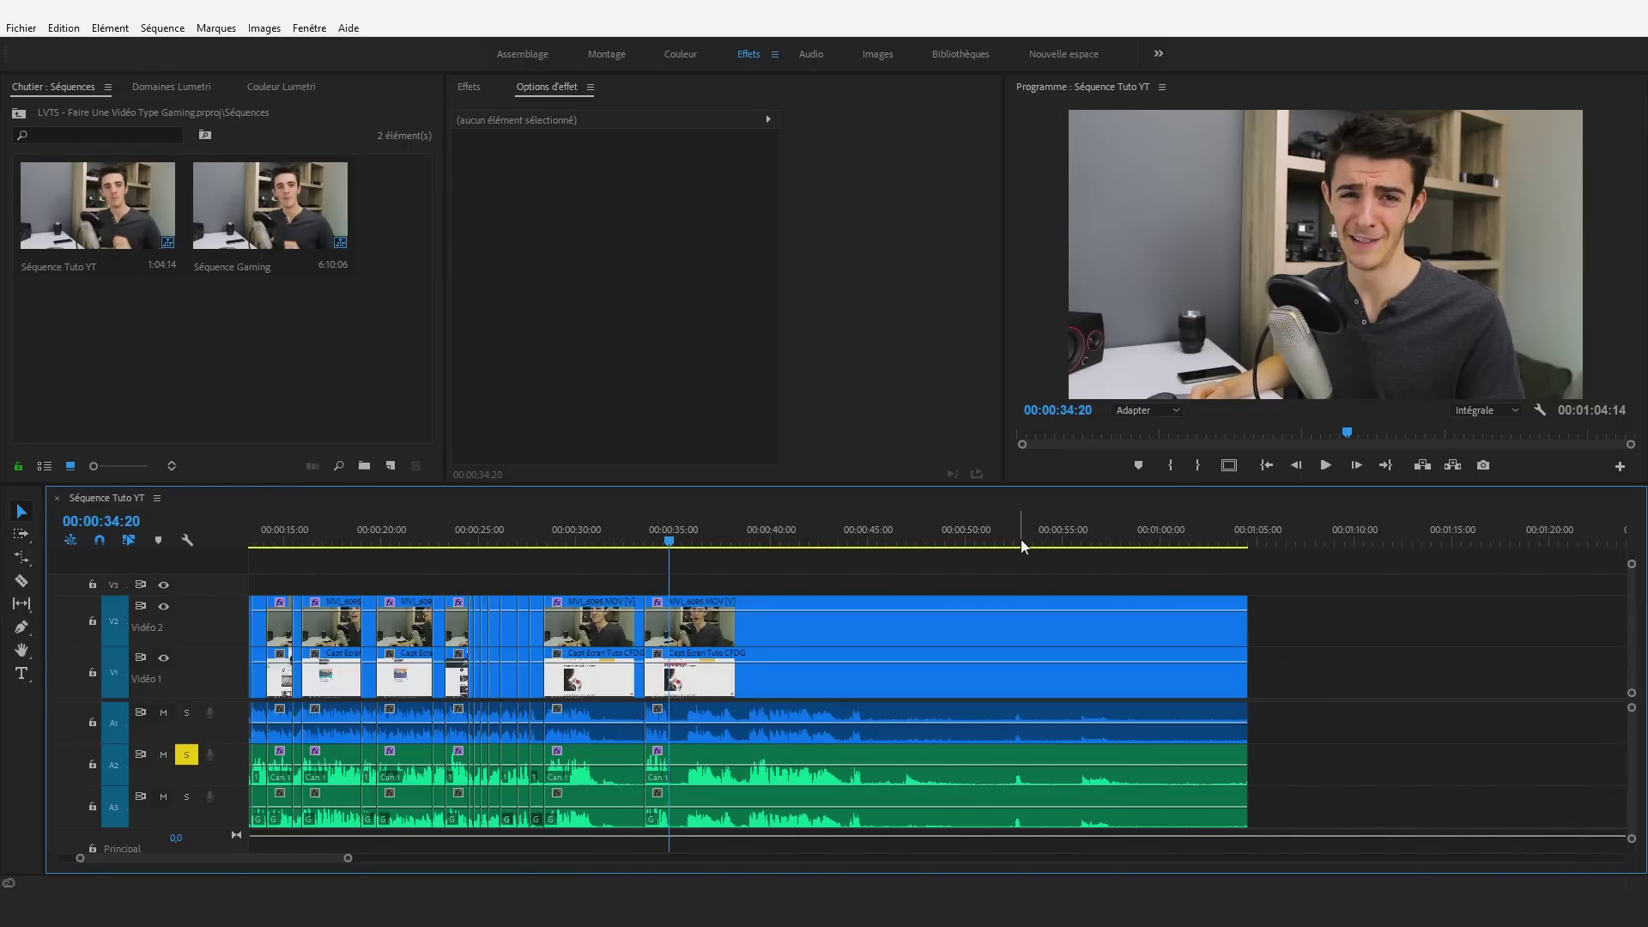
{"action": "key", "text": "w"}
{"action": "scroll", "coordinate": [919, 714], "scroll_direction": "up", "scroll_amount": 5}
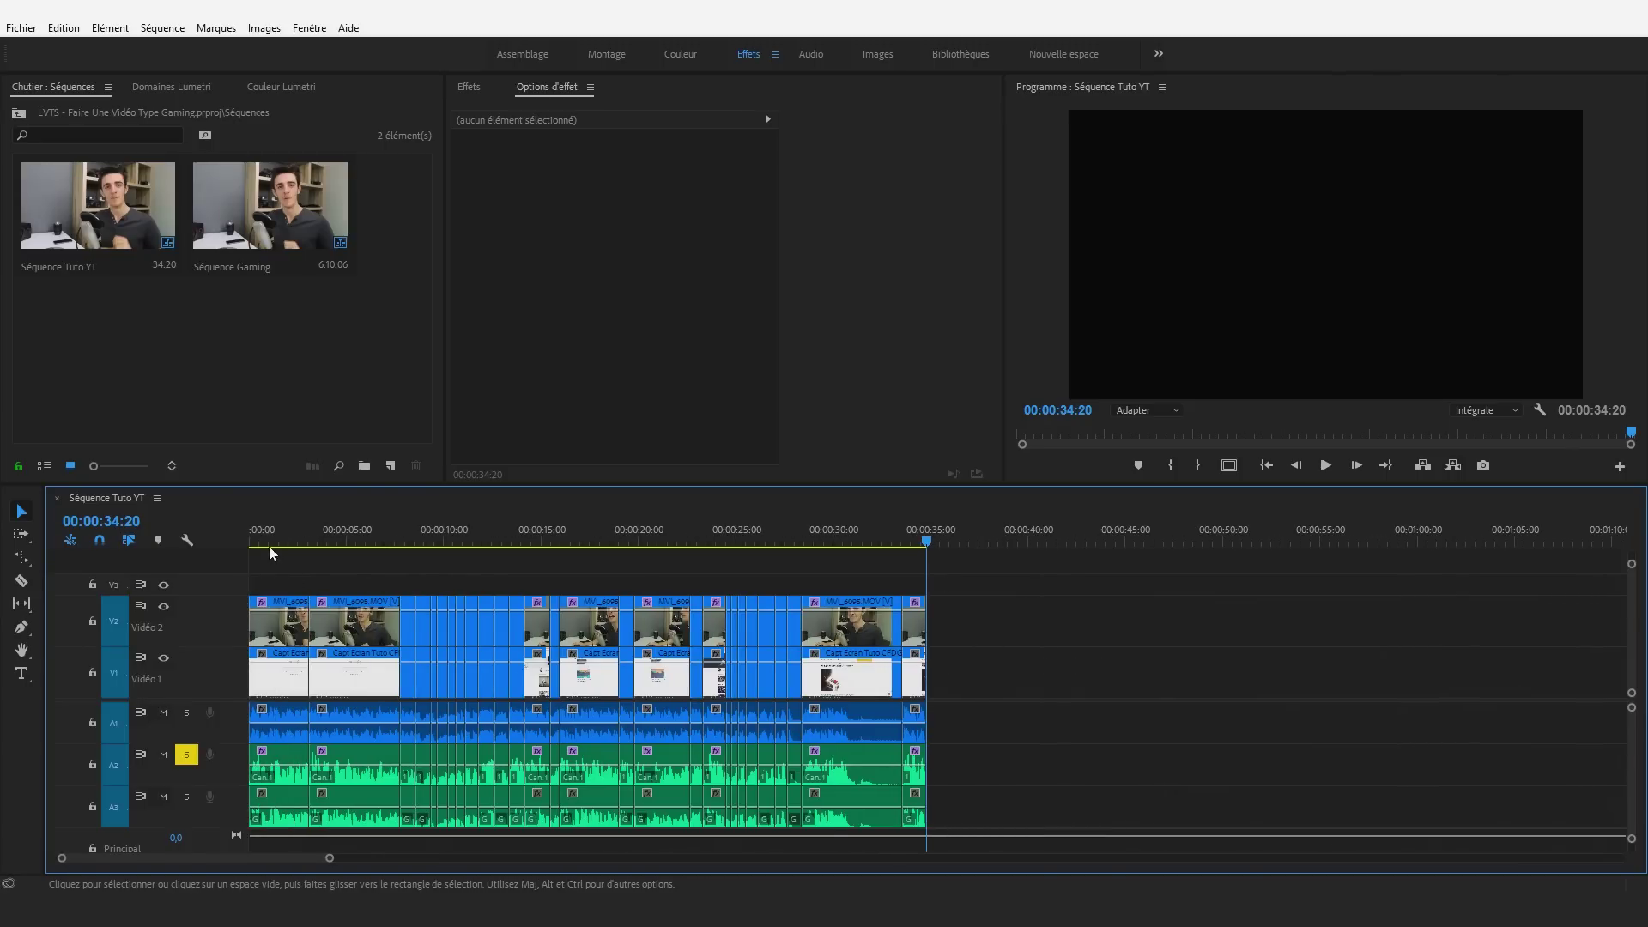
Step: Play the sequence from its start, then ripple delete the short segment after the second long clip on all tracks
{"action": "left_click_drag", "start_coordinate": [265, 537], "coordinate": [230, 536]}
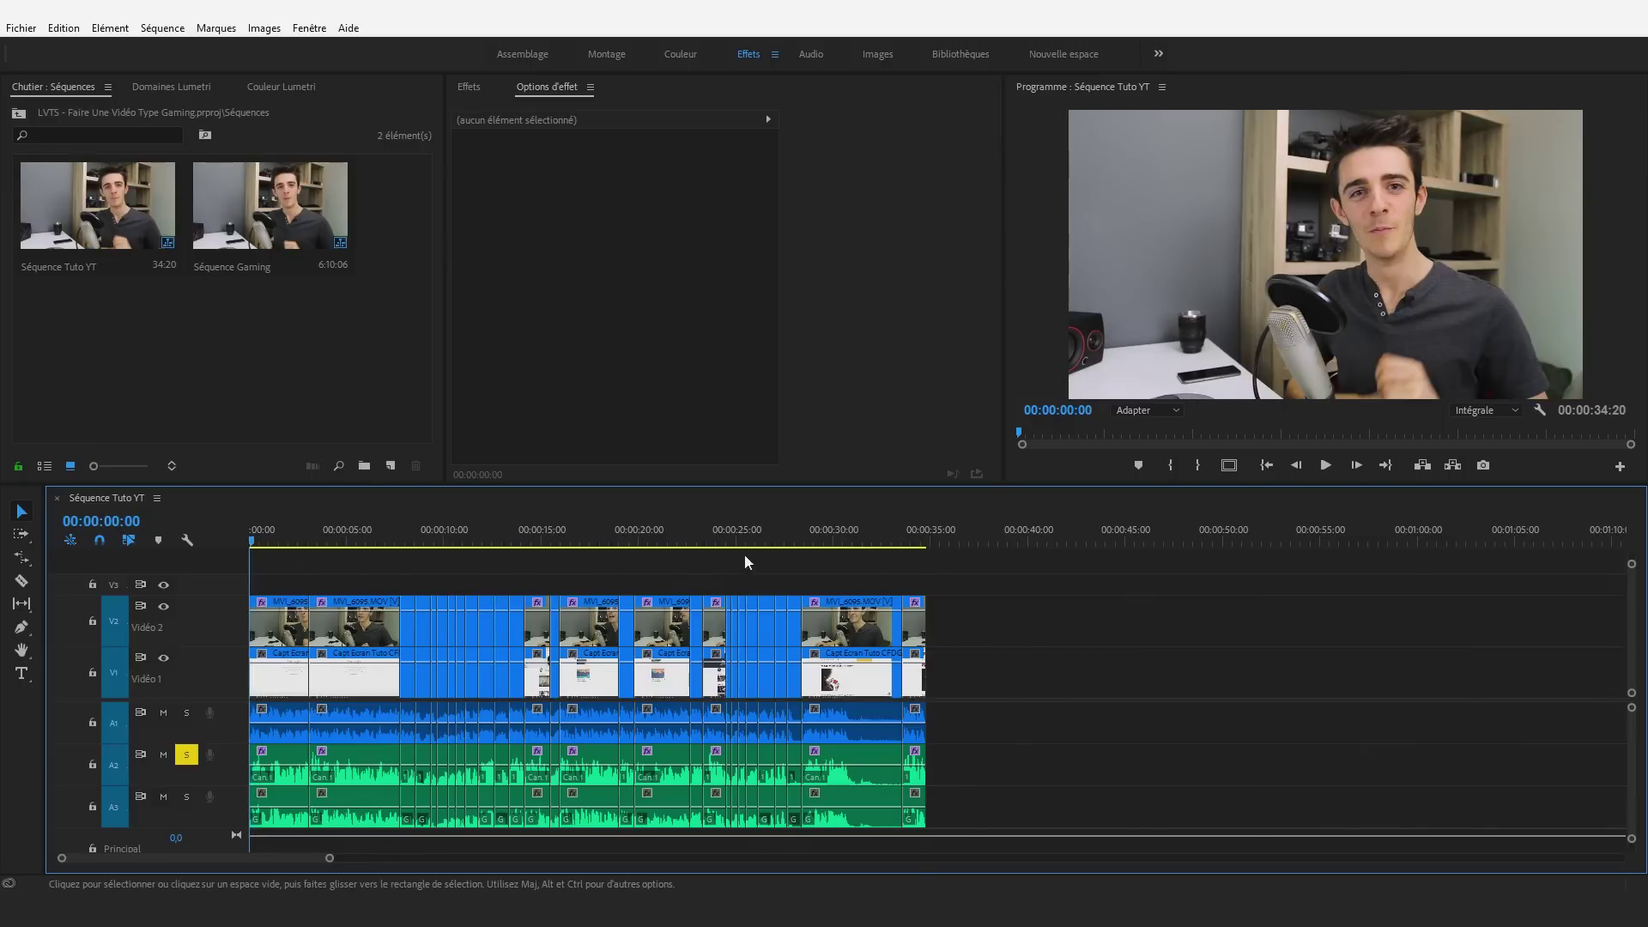
{"action": "left_click_drag", "start_coordinate": [329, 857], "coordinate": [305, 856]}
{"action": "key", "text": "space"}
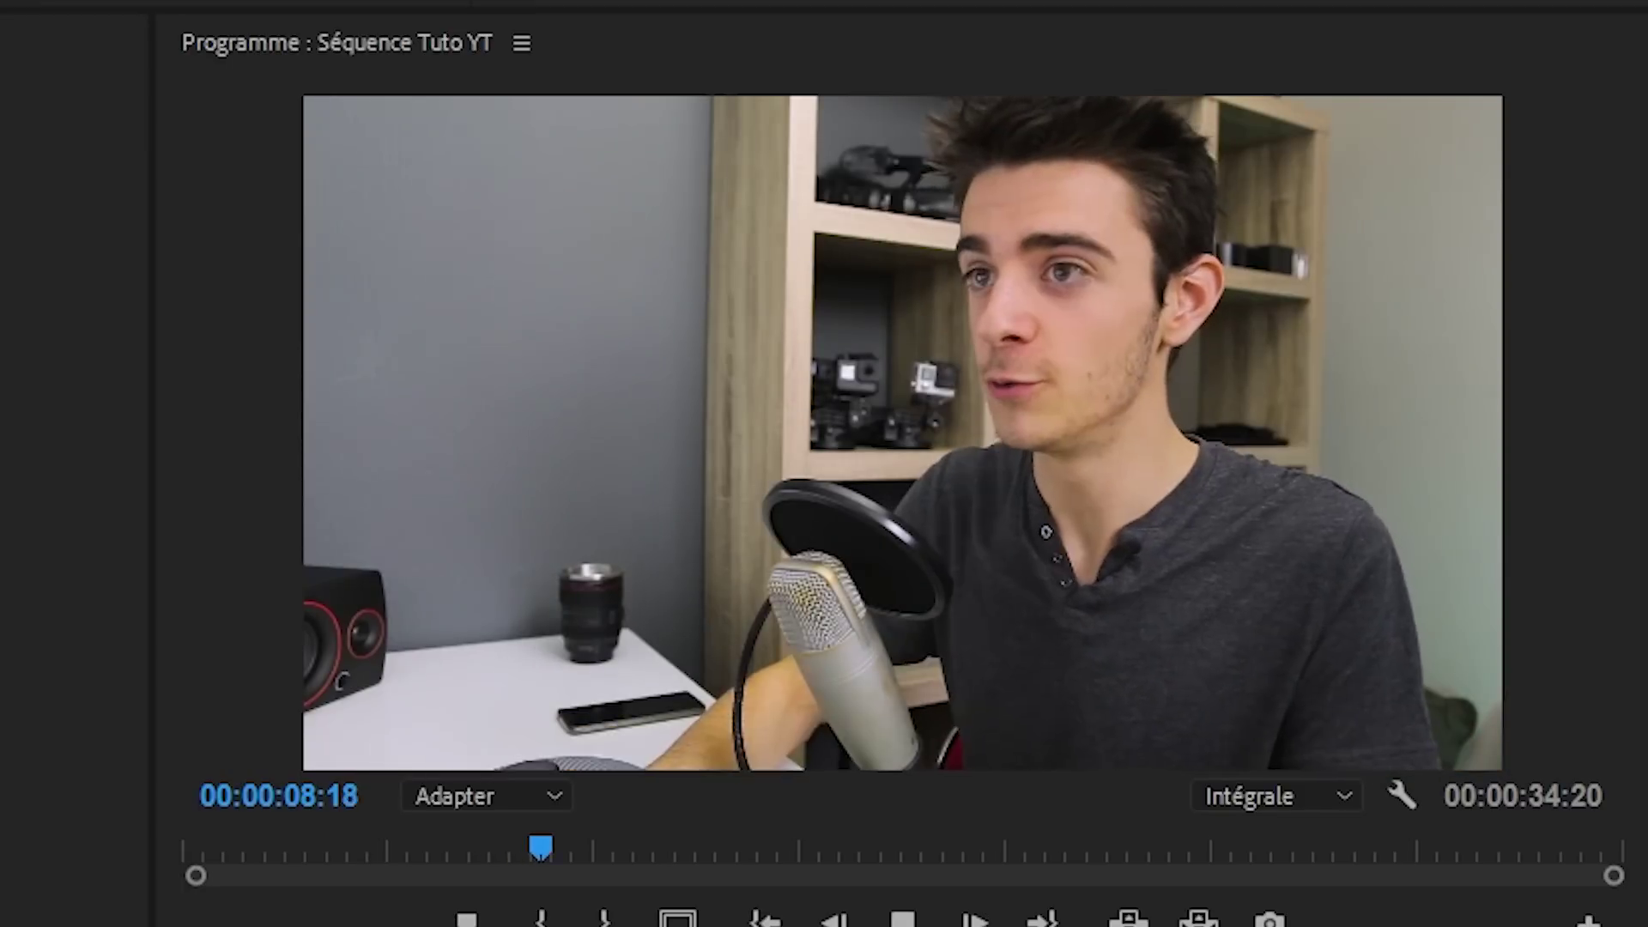
{"action": "key", "text": "space"}
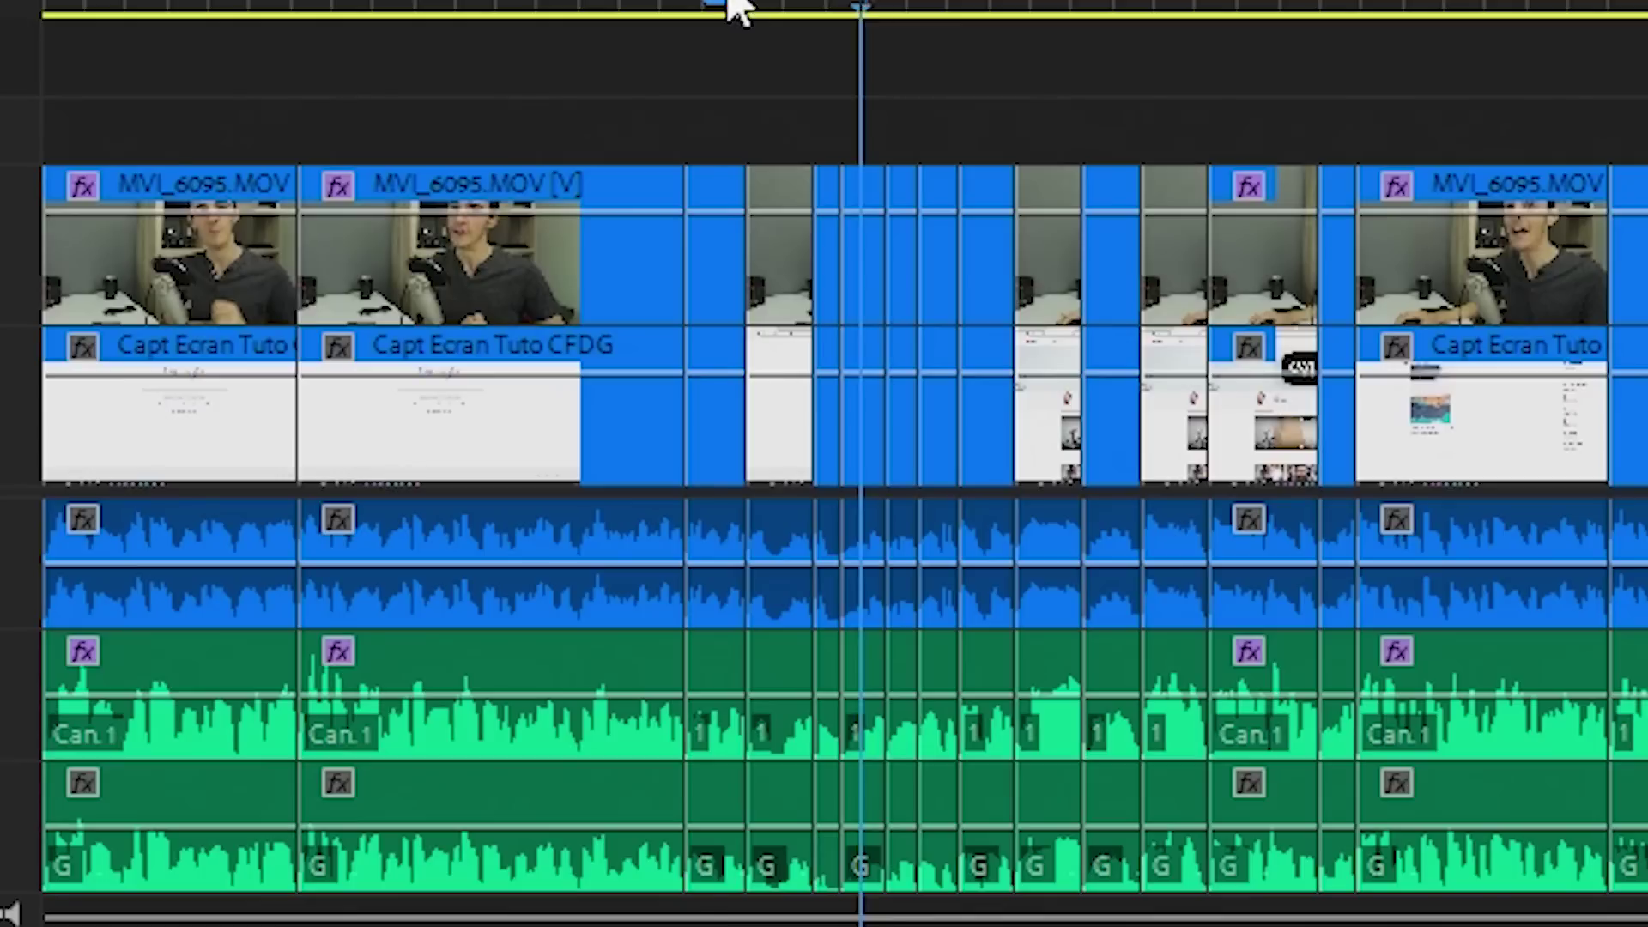
{"action": "left_click", "coordinate": [464, 542]}
{"action": "left_click_drag", "start_coordinate": [711, 154], "coordinate": [736, 867]}
{"action": "key", "text": "Delete"}
{"action": "right_click", "coordinate": [713, 439]}
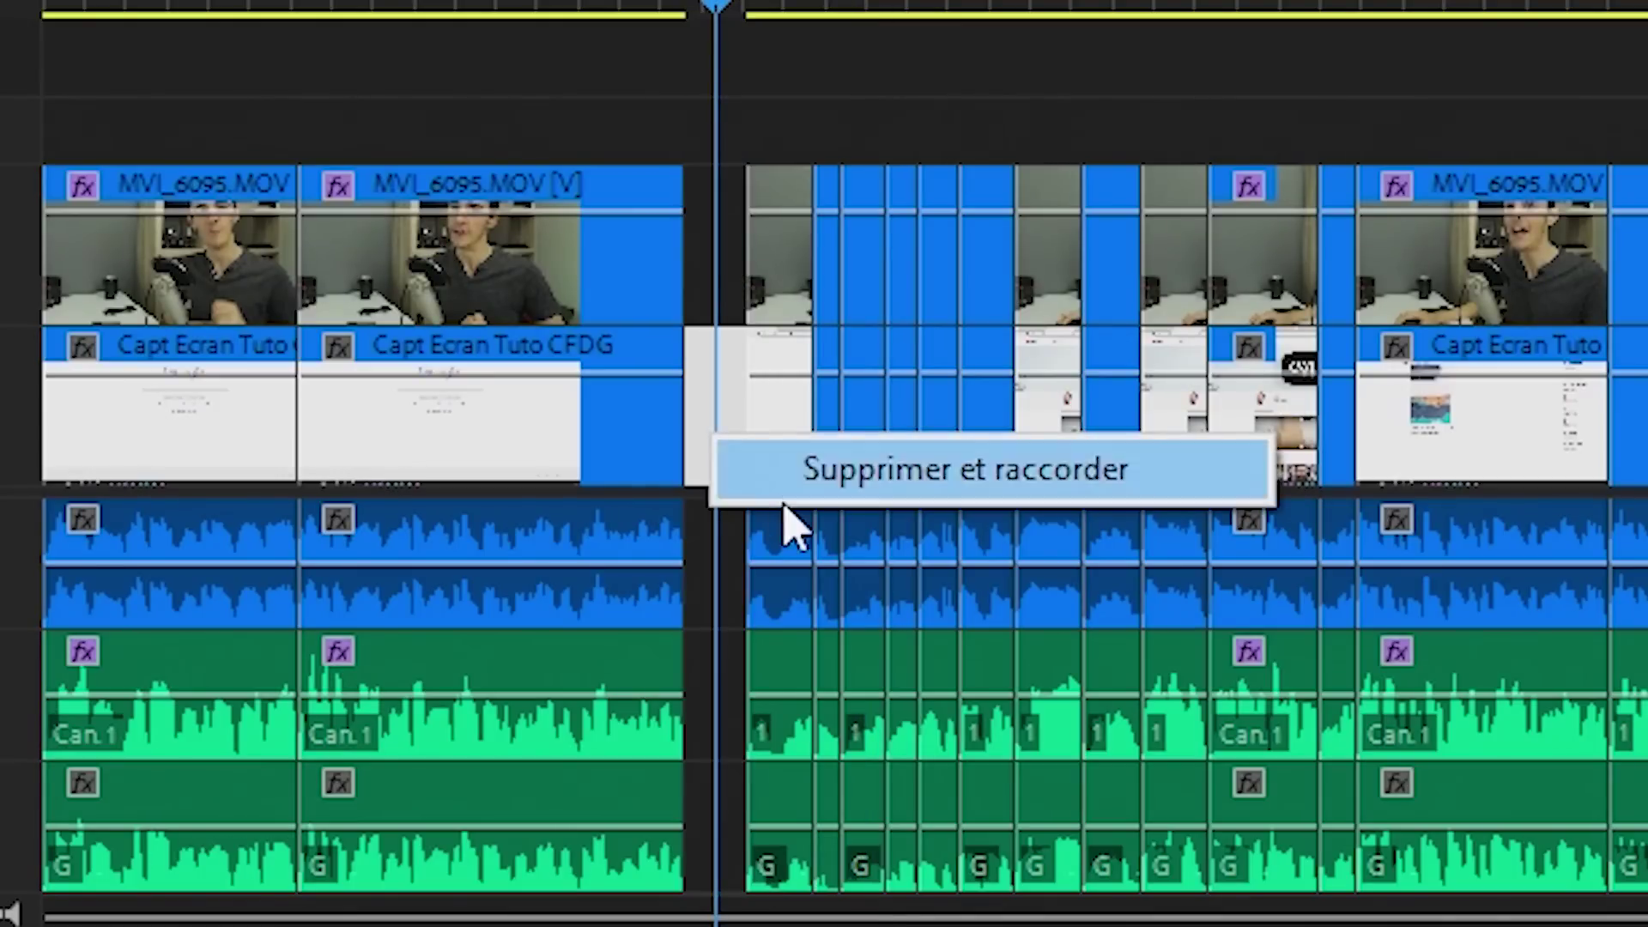
{"action": "left_click", "coordinate": [779, 486]}
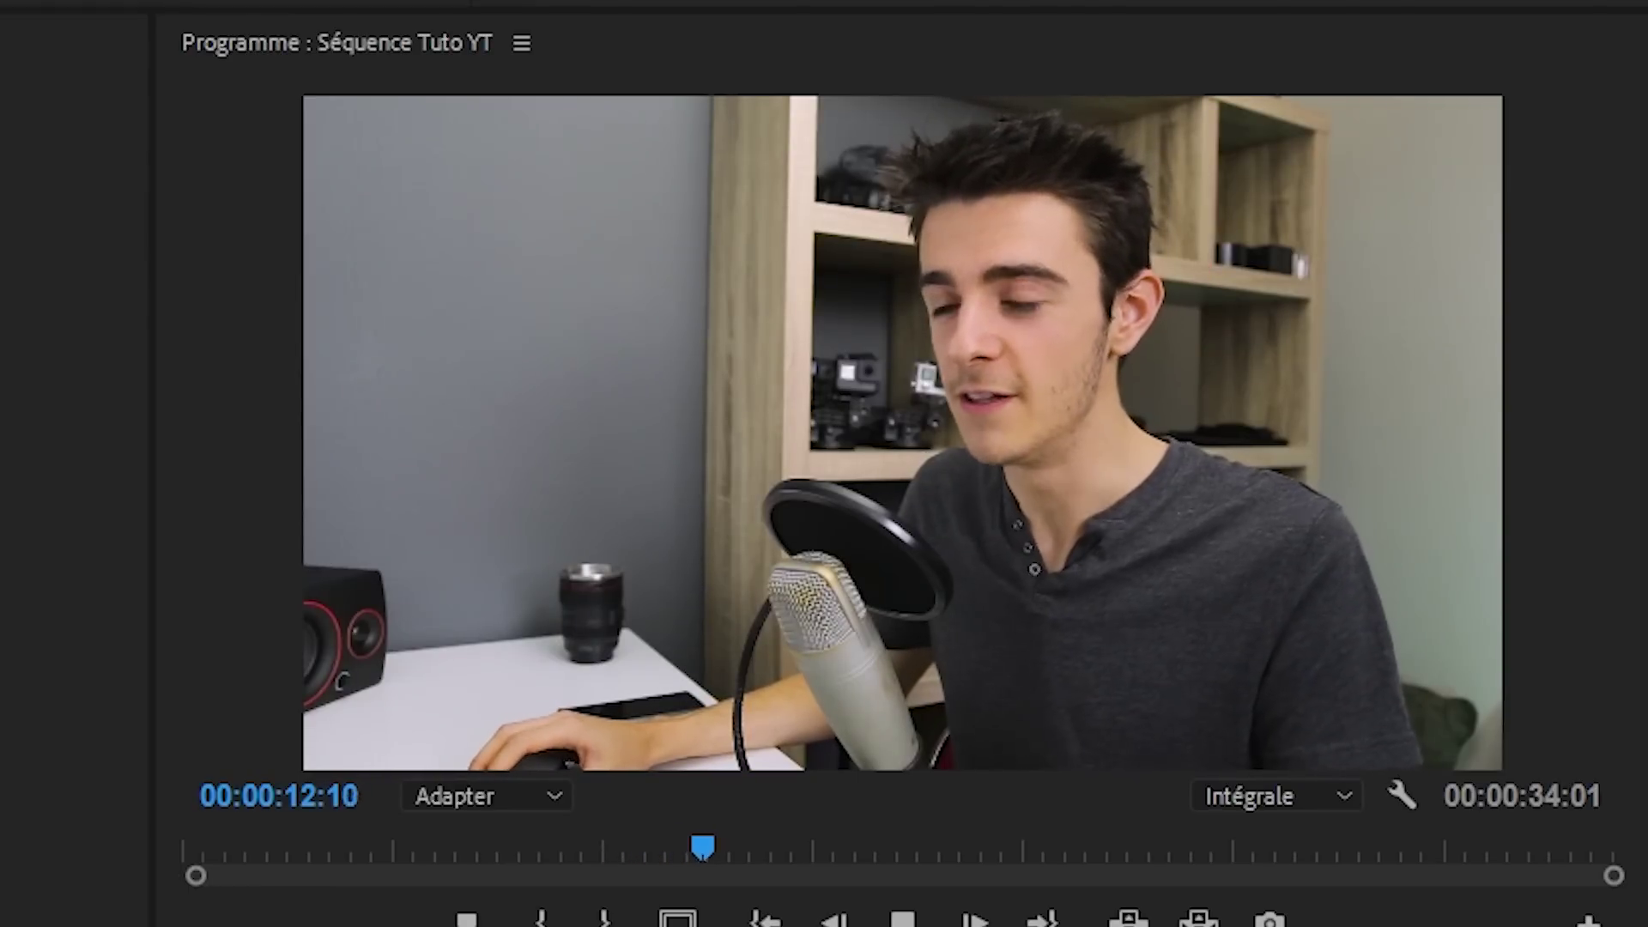
Step: Replay the passage from about 00:00:11, then delete the segment at 00:00:12:09 on all tracks and close its gap
{"action": "left_click", "coordinate": [639, 151]}
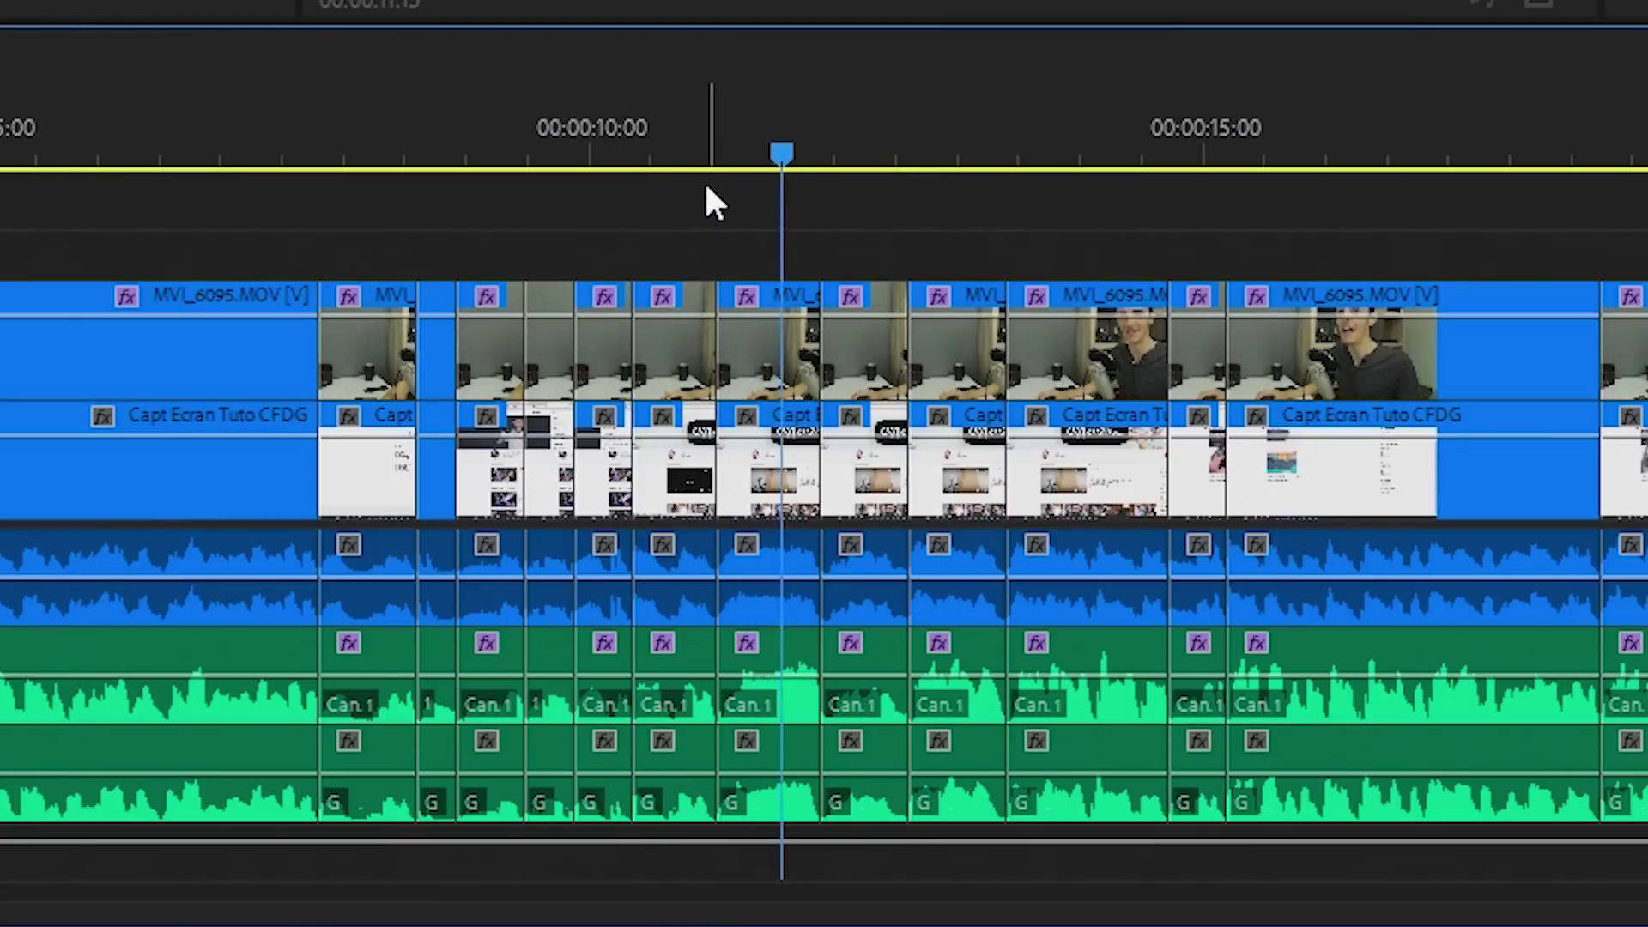
{"action": "left_click", "coordinate": [678, 154]}
{"action": "key", "text": "space"}
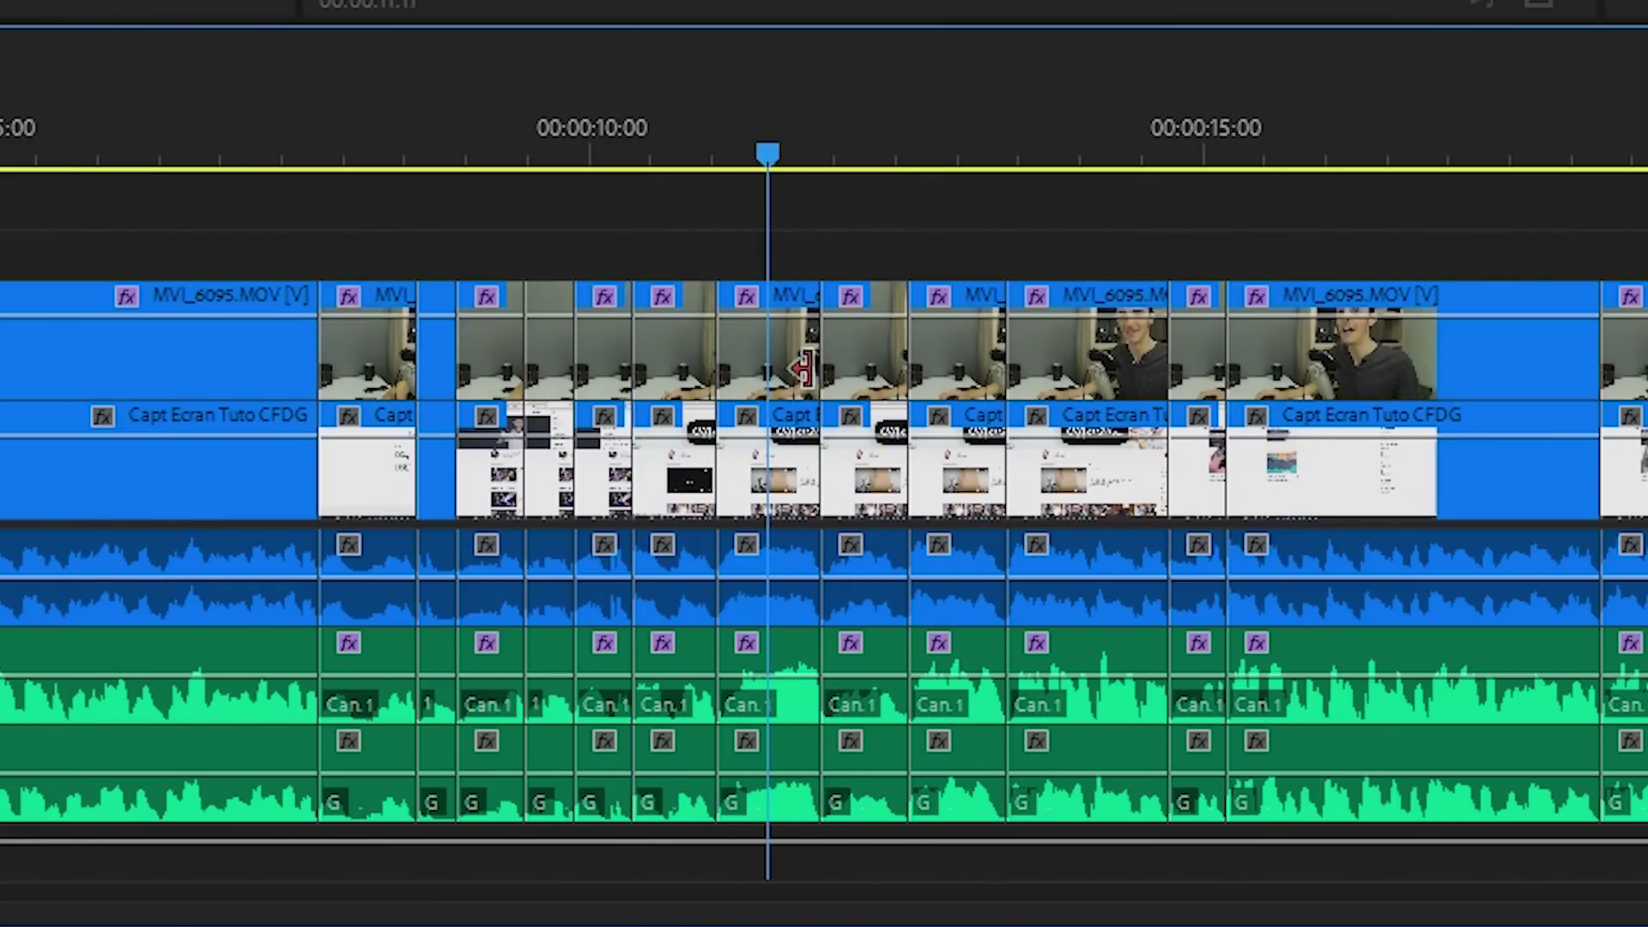
{"action": "left_click_drag", "start_coordinate": [771, 148], "coordinate": [879, 159]}
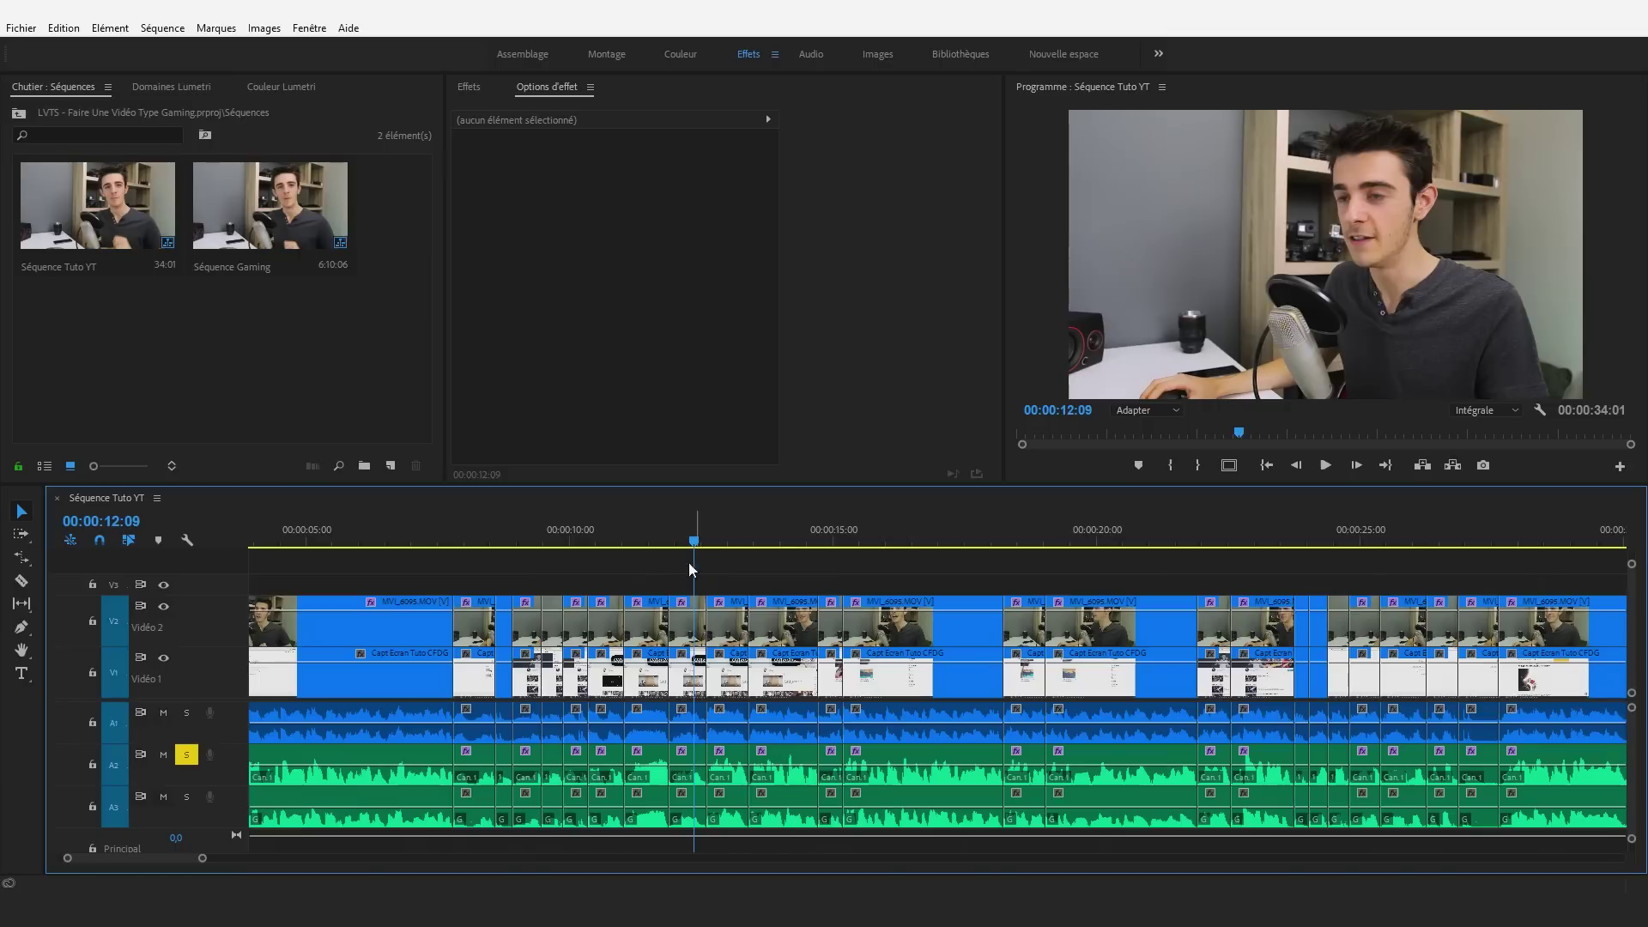
{"action": "left_click_drag", "start_coordinate": [846, 253], "coordinate": [915, 588]}
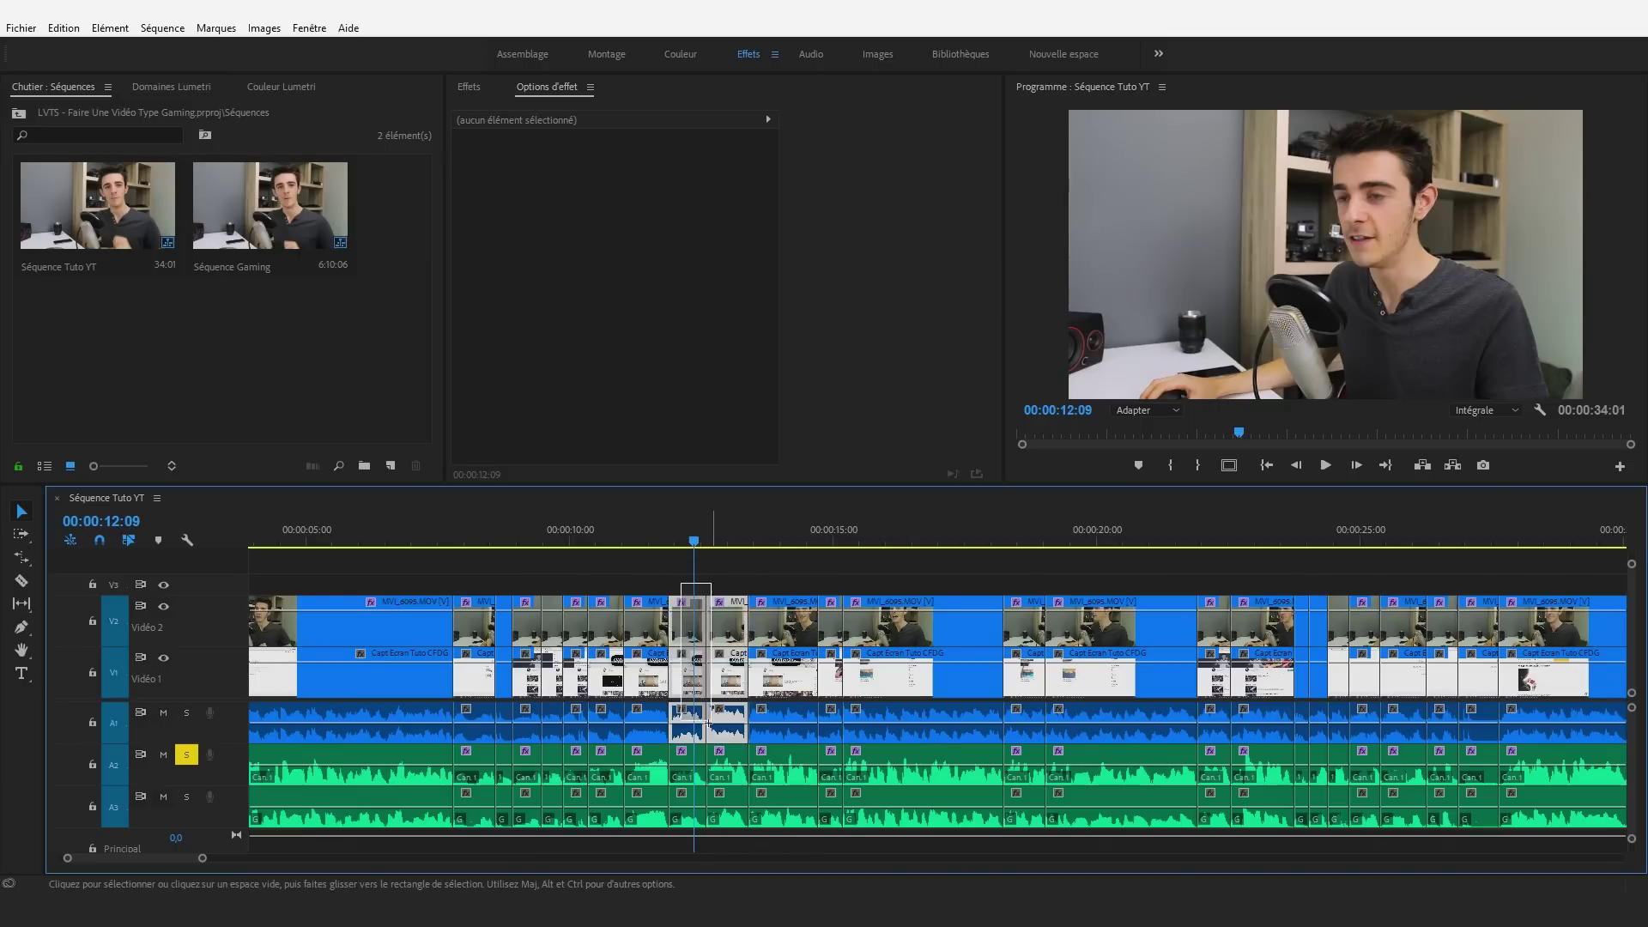
{"action": "left_click_drag", "start_coordinate": [709, 722], "coordinate": [696, 796]}
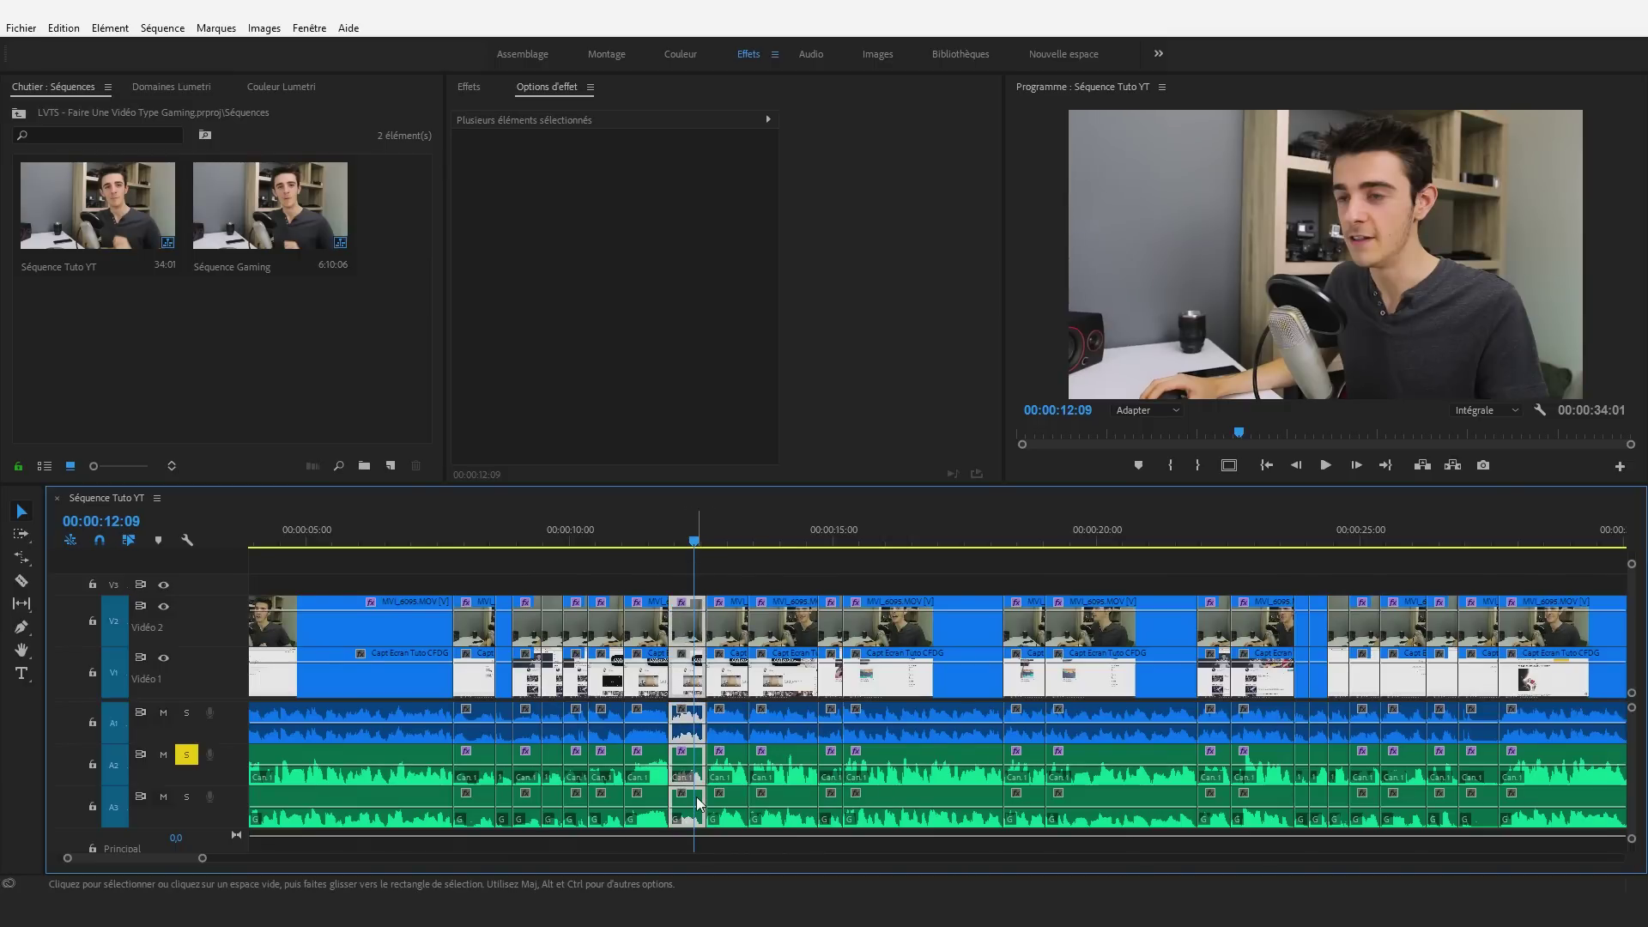
{"action": "key", "text": "Delete"}
{"action": "left_click", "coordinate": [679, 752]}
{"action": "key", "text": "Delete"}
Step: Play on past 00:00:13:06, then delete the segment starting at about 00:00:12 on all tracks and ripple delete its gap
{"action": "key", "text": "space"}
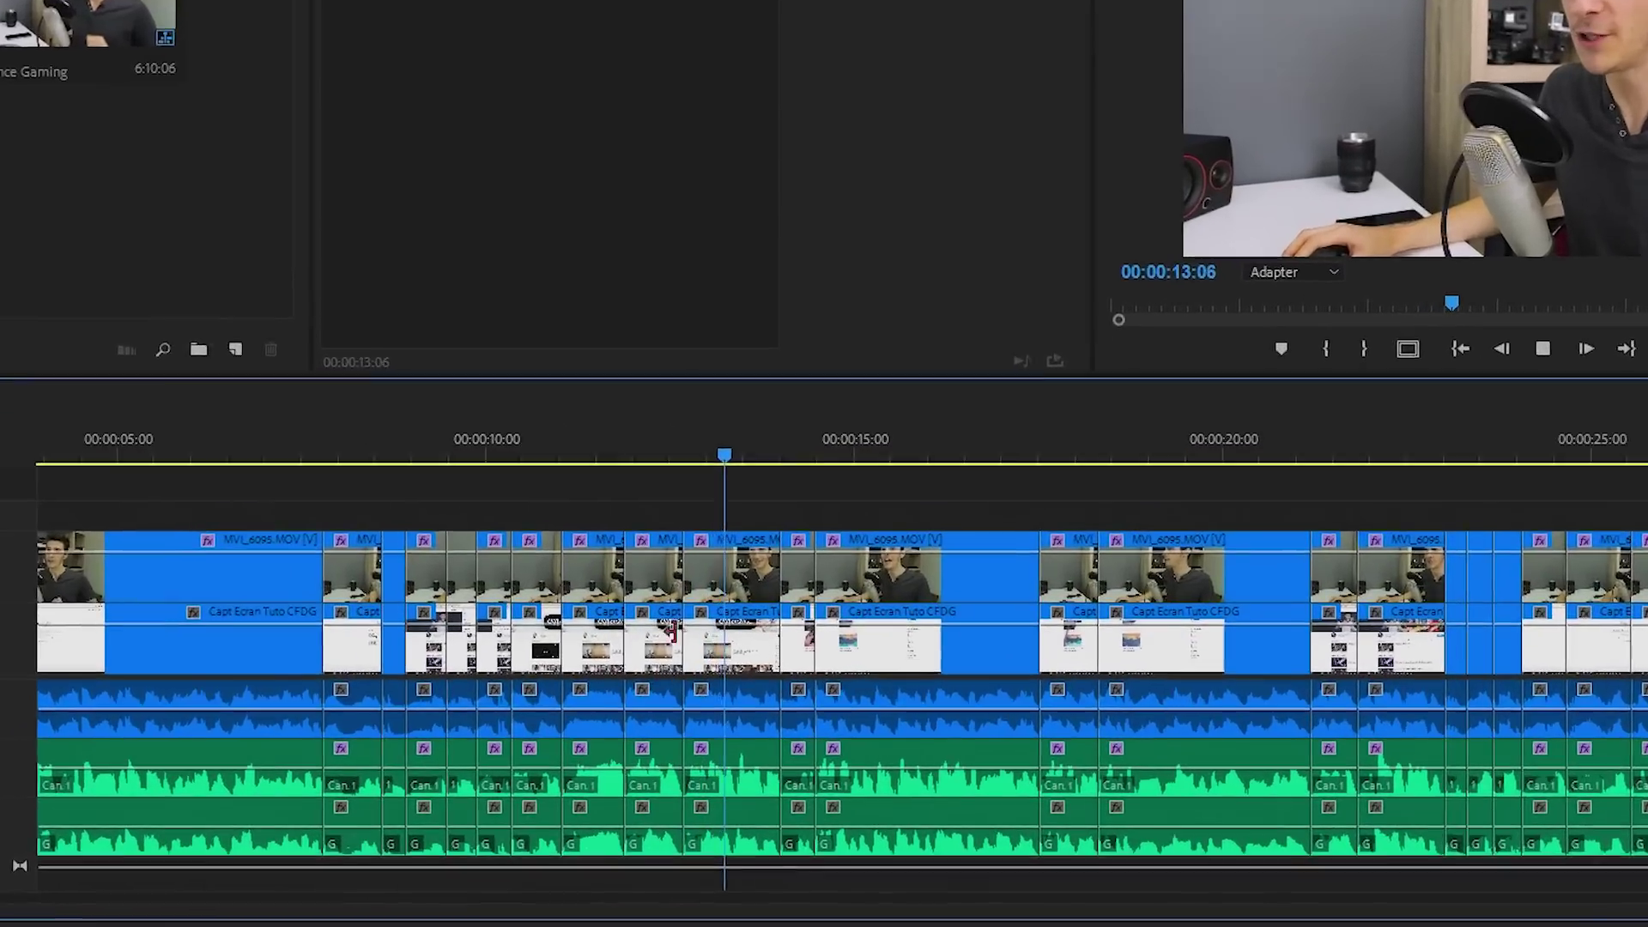
{"action": "key", "text": "space"}
{"action": "left_click_drag", "start_coordinate": [690, 567], "coordinate": [633, 848]}
{"action": "key", "text": "Delete"}
{"action": "right_click", "coordinate": [620, 587]}
{"action": "left_click", "coordinate": [642, 601]}
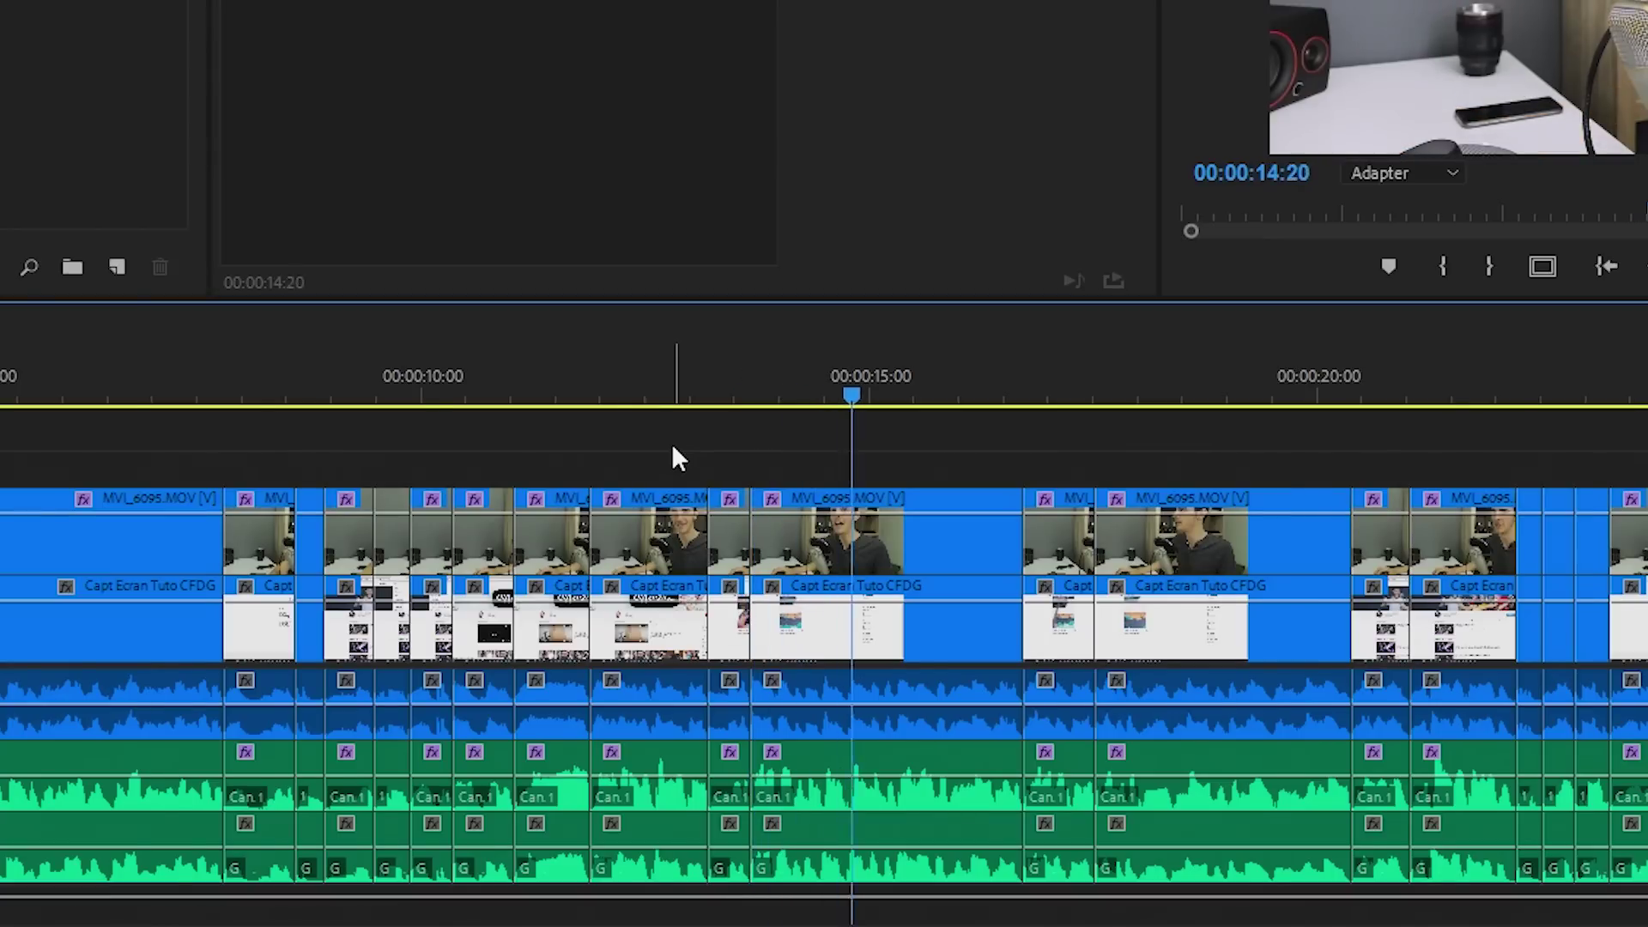
Step: Delete the short segment at 00:00:13:14 on all tracks and ripple delete the gap it leaves
{"action": "scroll", "coordinate": [669, 448], "scroll_direction": "down", "scroll_amount": 3}
{"action": "left_click", "coordinate": [505, 395]}
{"action": "left_click_drag", "start_coordinate": [511, 384], "coordinate": [524, 383]}
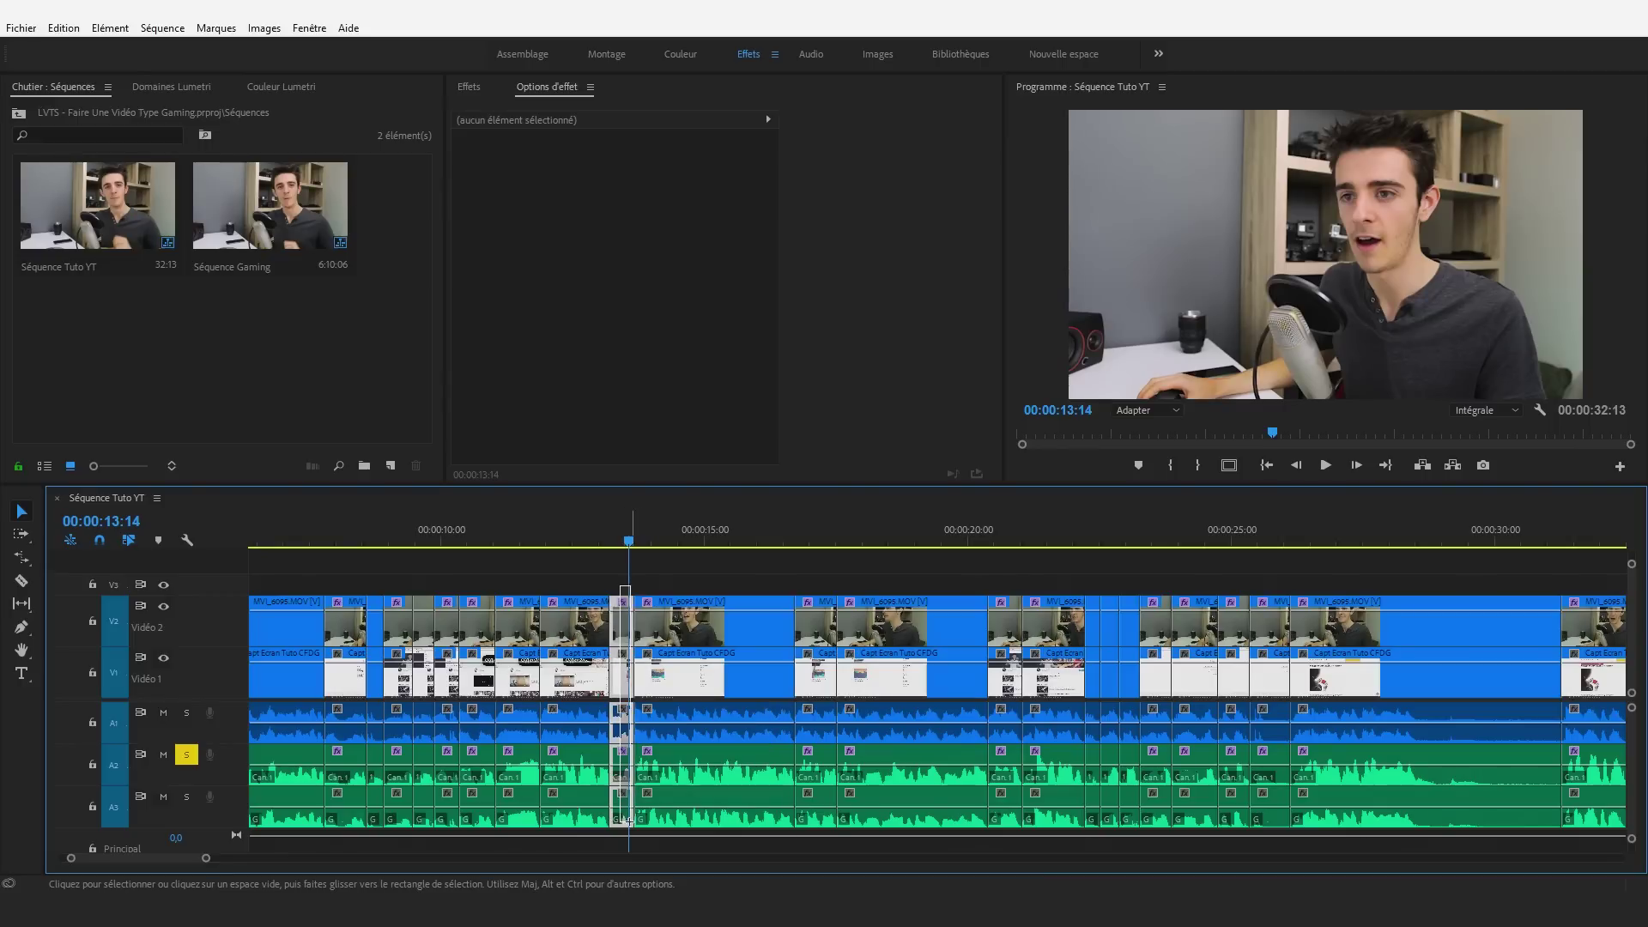
{"action": "key", "text": "Delete"}
{"action": "right_click", "coordinate": [620, 661]}
{"action": "left_click", "coordinate": [687, 666]}
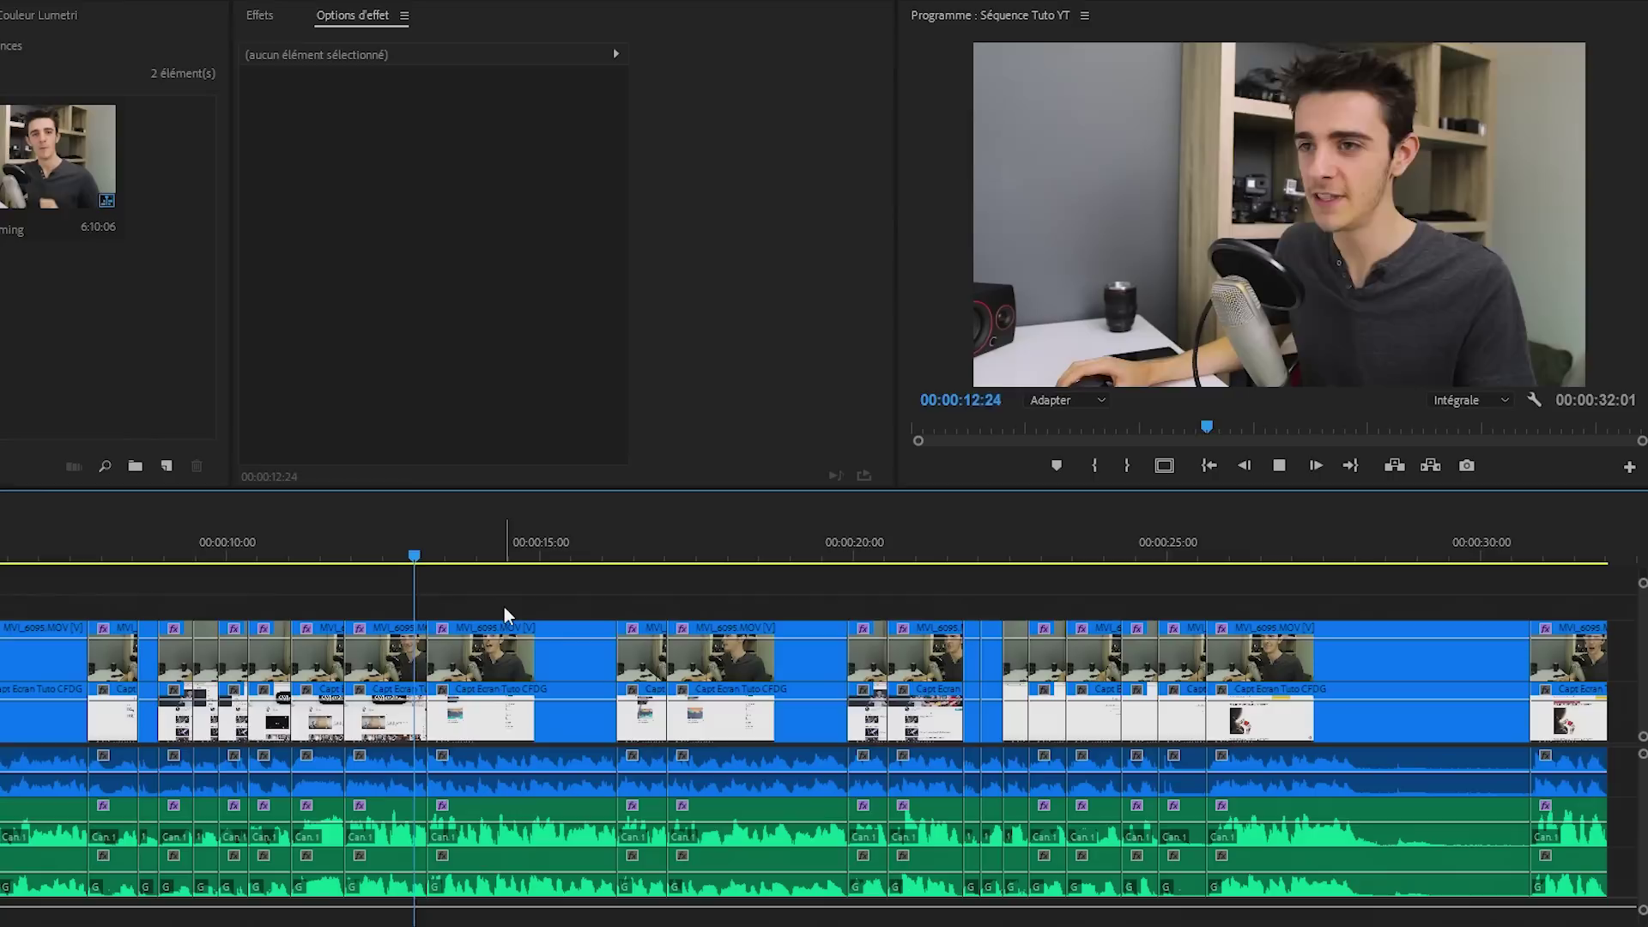
Step: Play the edited sequence through to its end and look over the whole timeline
{"action": "key", "text": "space"}
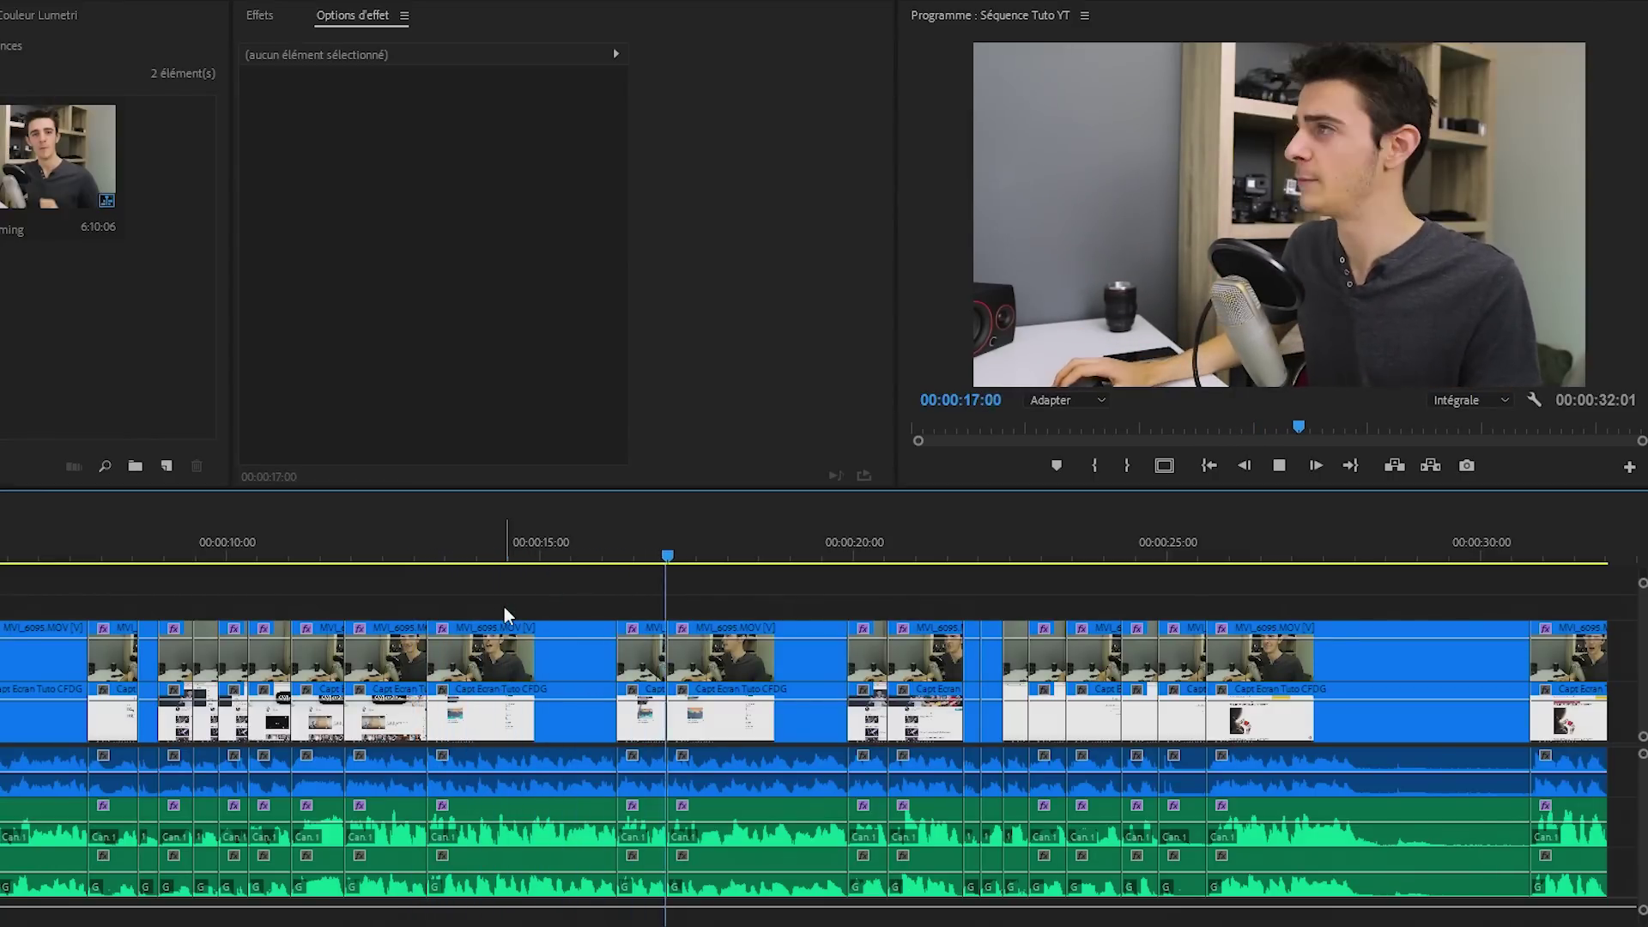
{"action": "scroll", "coordinate": [503, 608], "scroll_direction": "down", "scroll_amount": 3}
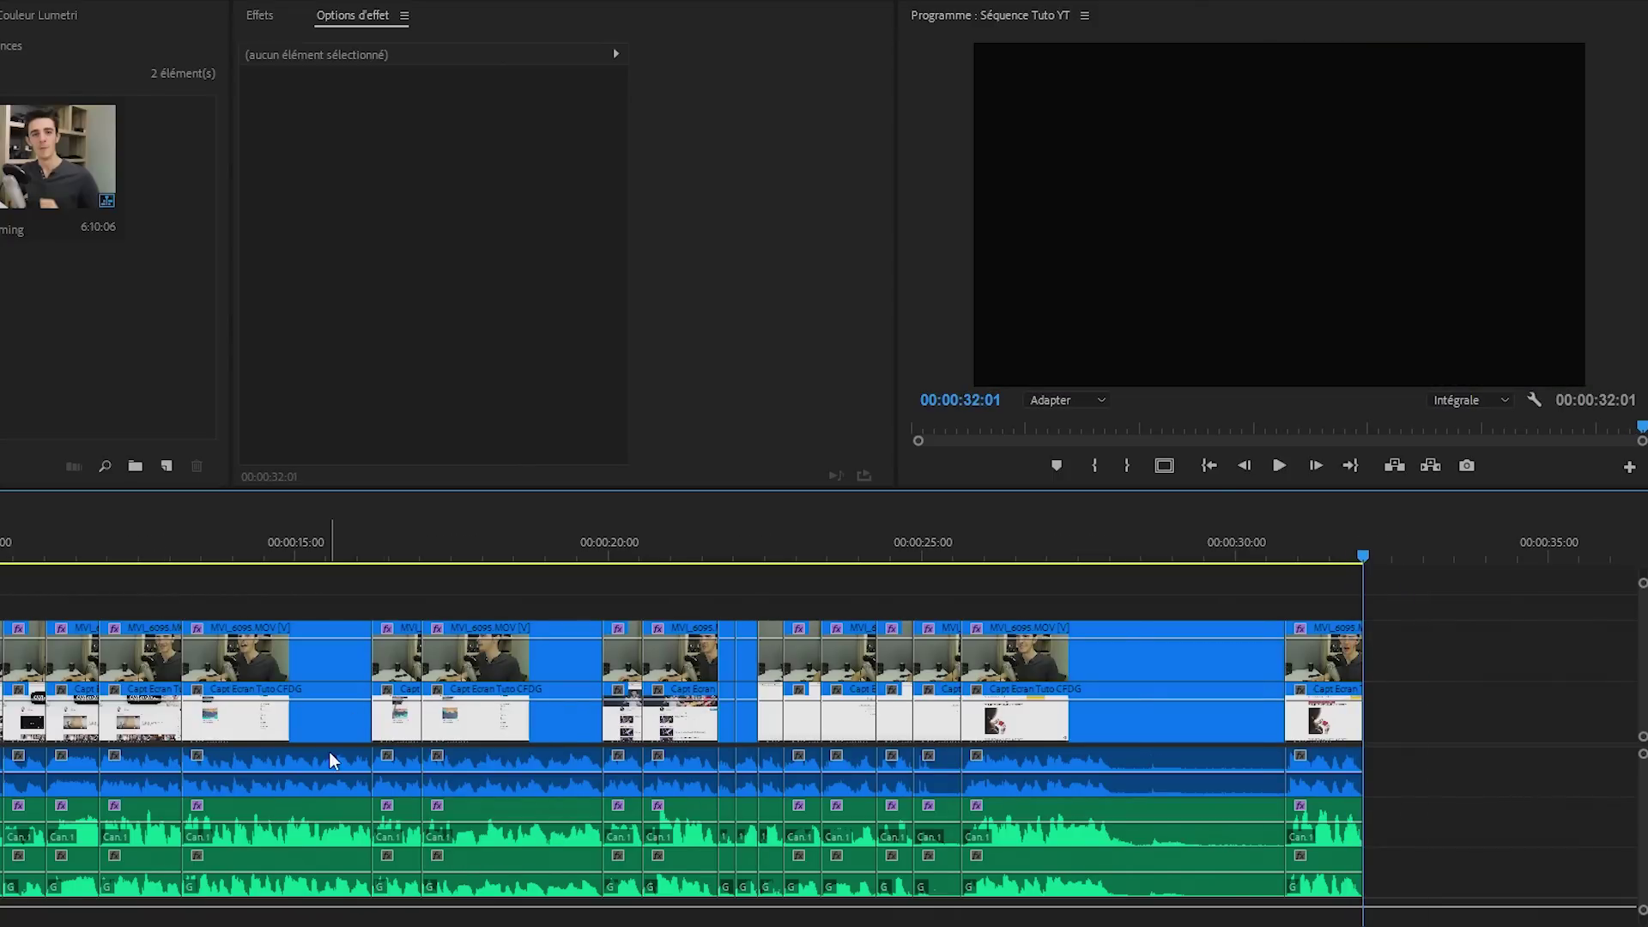
{"action": "scroll", "coordinate": [333, 761], "scroll_direction": "up", "scroll_amount": 3}
{"action": "scroll", "coordinate": [1365, 717], "scroll_direction": "down", "scroll_amount": 4}
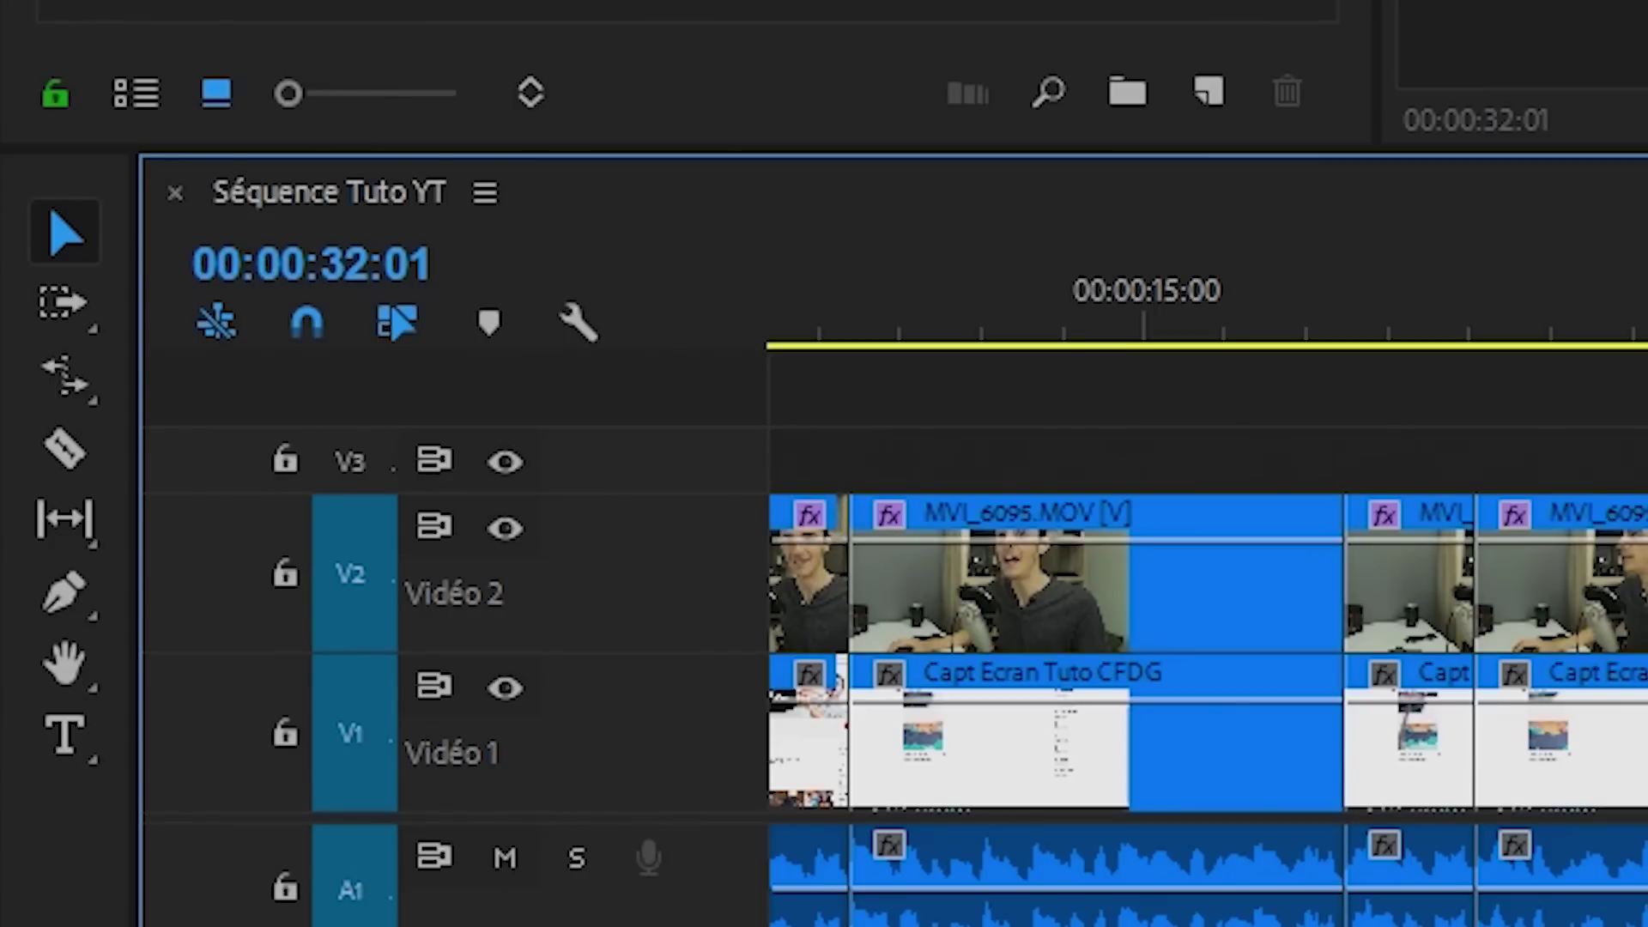
{"action": "scroll", "coordinate": [440, 735], "scroll_direction": "up", "scroll_amount": 2}
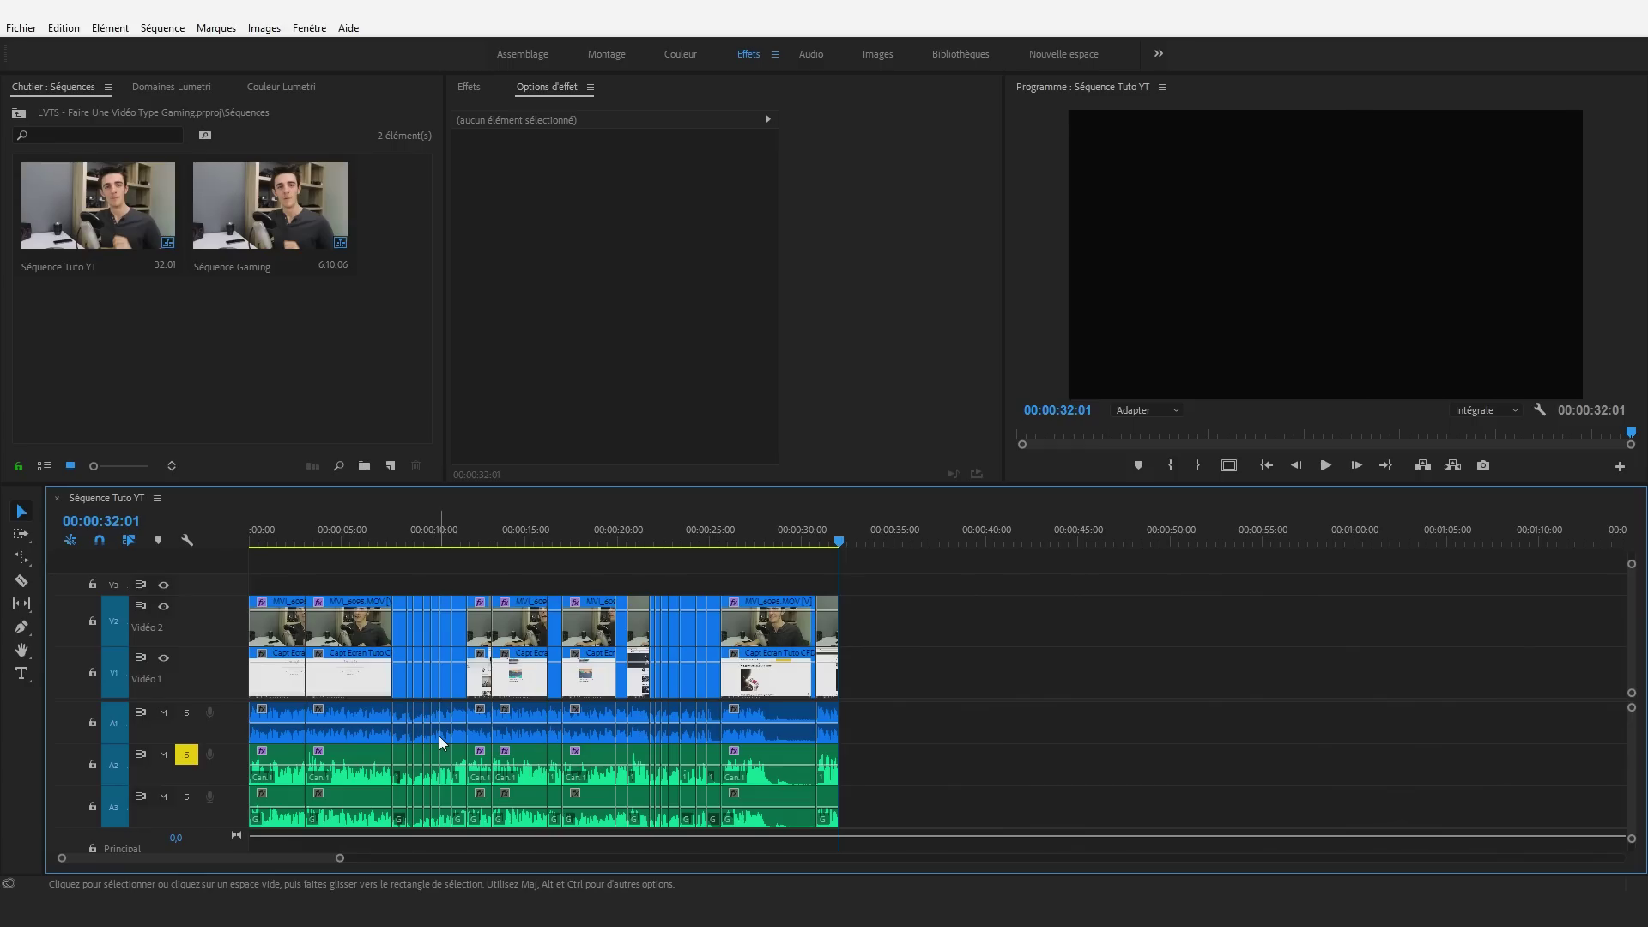
Step: Apply the Recadrage effect from the Transformation video effects to the V2 camera clip at 00:00:08:09
{"action": "left_click", "coordinate": [346, 536]}
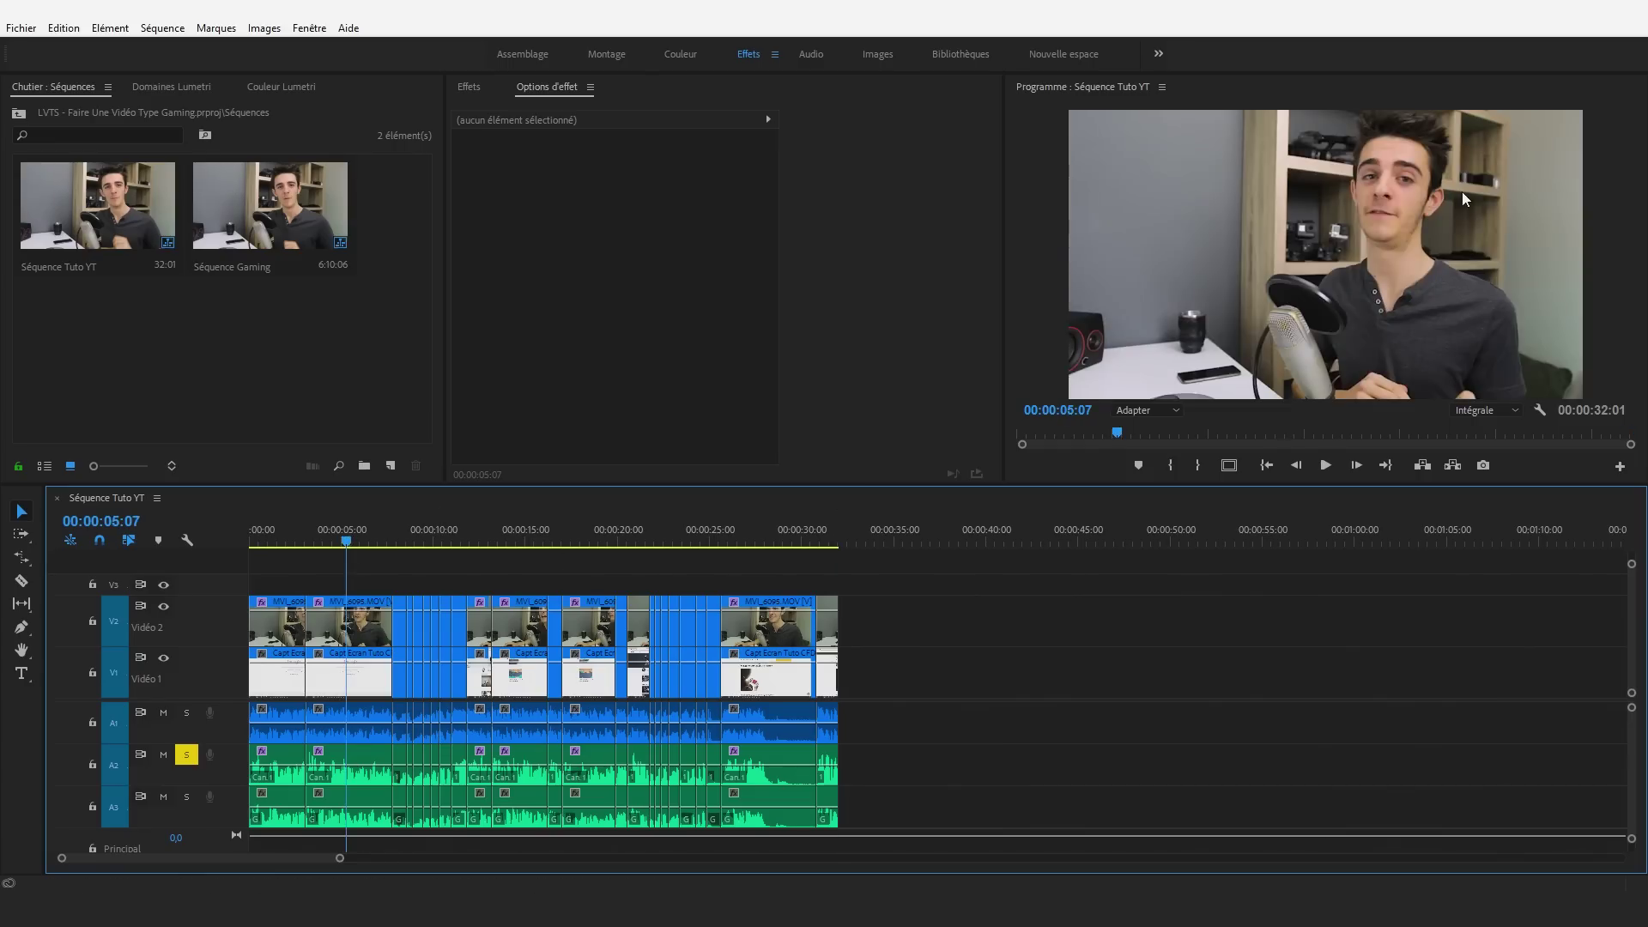
{"action": "left_click_drag", "start_coordinate": [342, 859], "coordinate": [186, 859]}
{"action": "left_click_drag", "start_coordinate": [309, 538], "coordinate": [738, 539]}
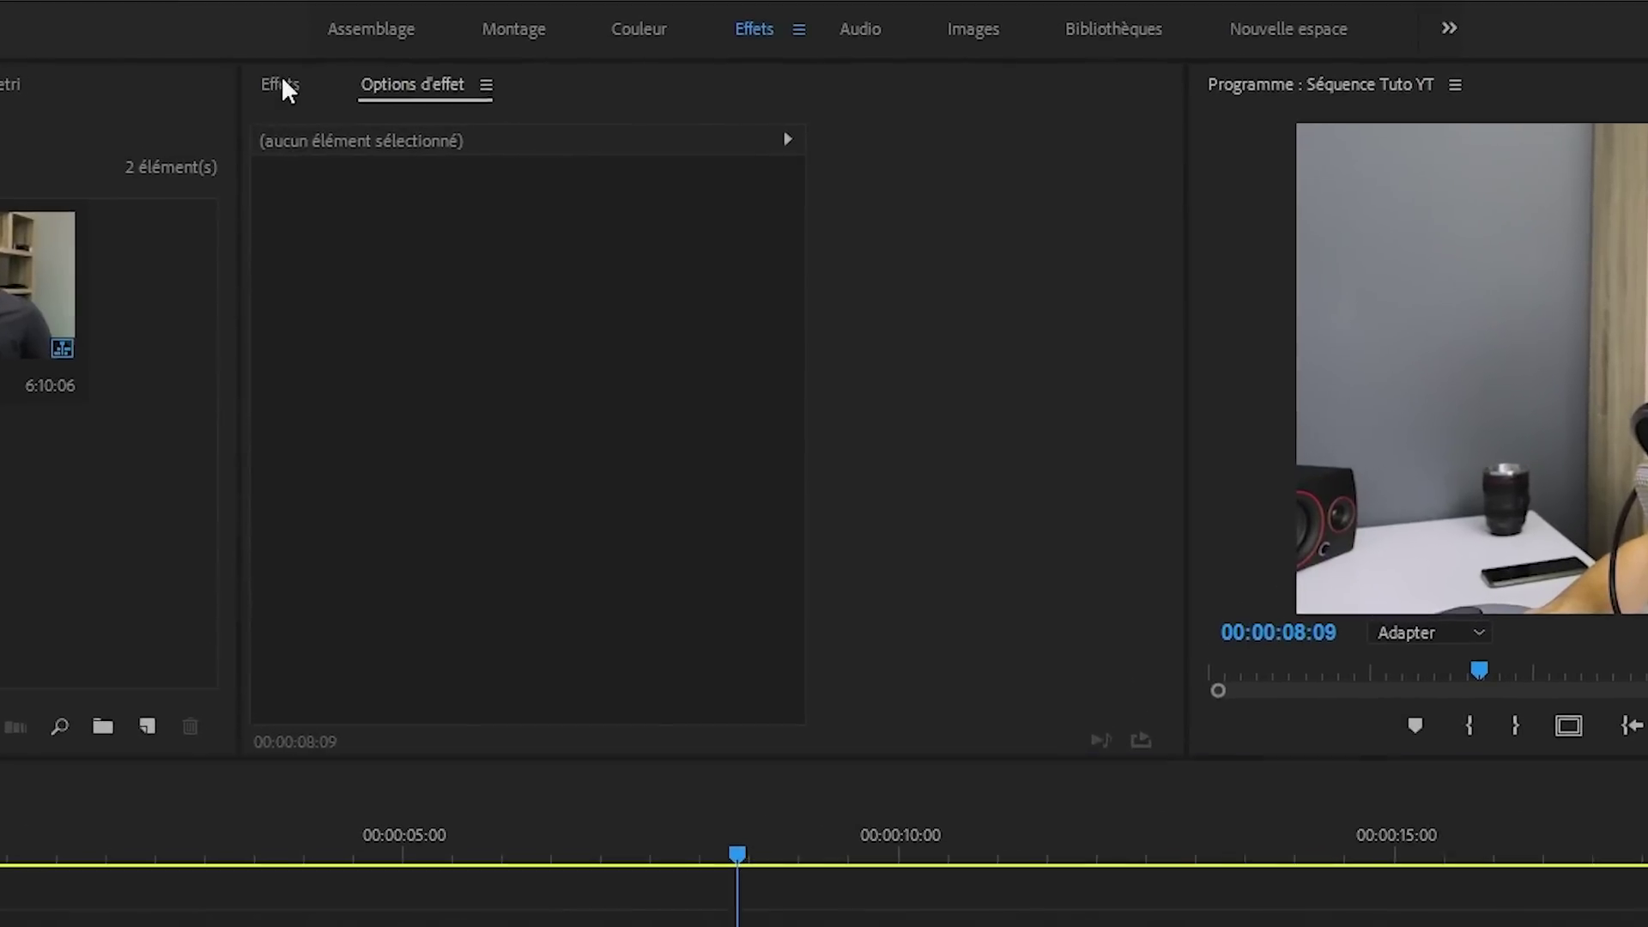
{"action": "left_click", "coordinate": [283, 86]}
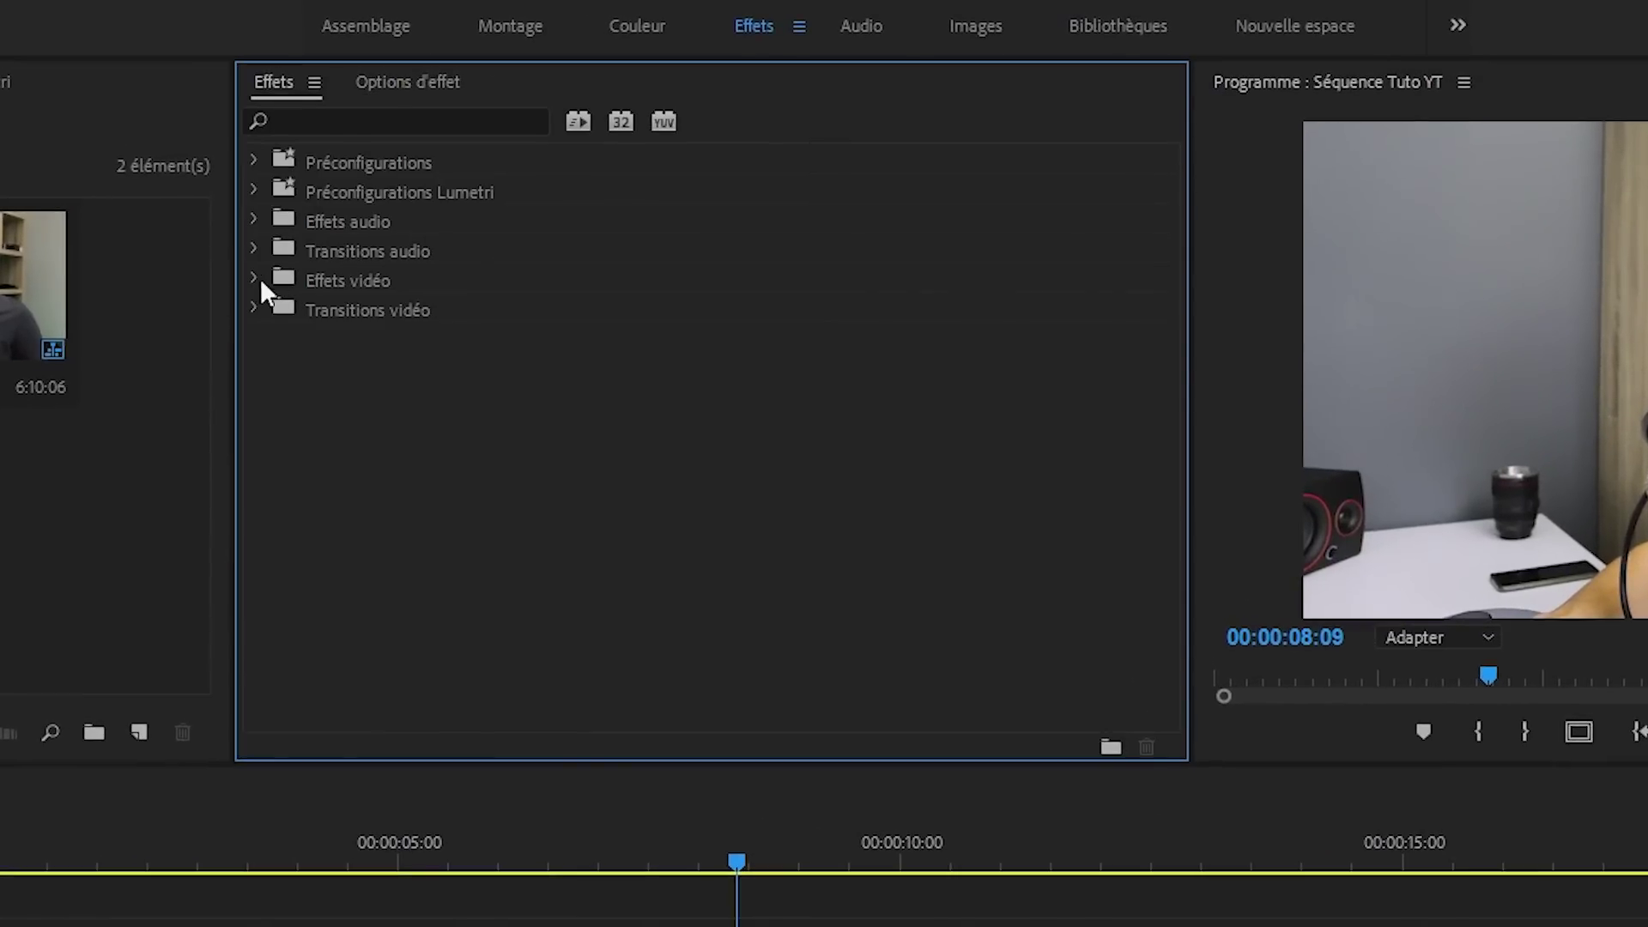
{"action": "left_click", "coordinate": [254, 276]}
{"action": "scroll", "coordinate": [266, 569], "scroll_direction": "down", "scroll_amount": 3}
{"action": "left_click", "coordinate": [273, 571]}
{"action": "scroll", "coordinate": [404, 614], "scroll_direction": "down", "scroll_amount": 2}
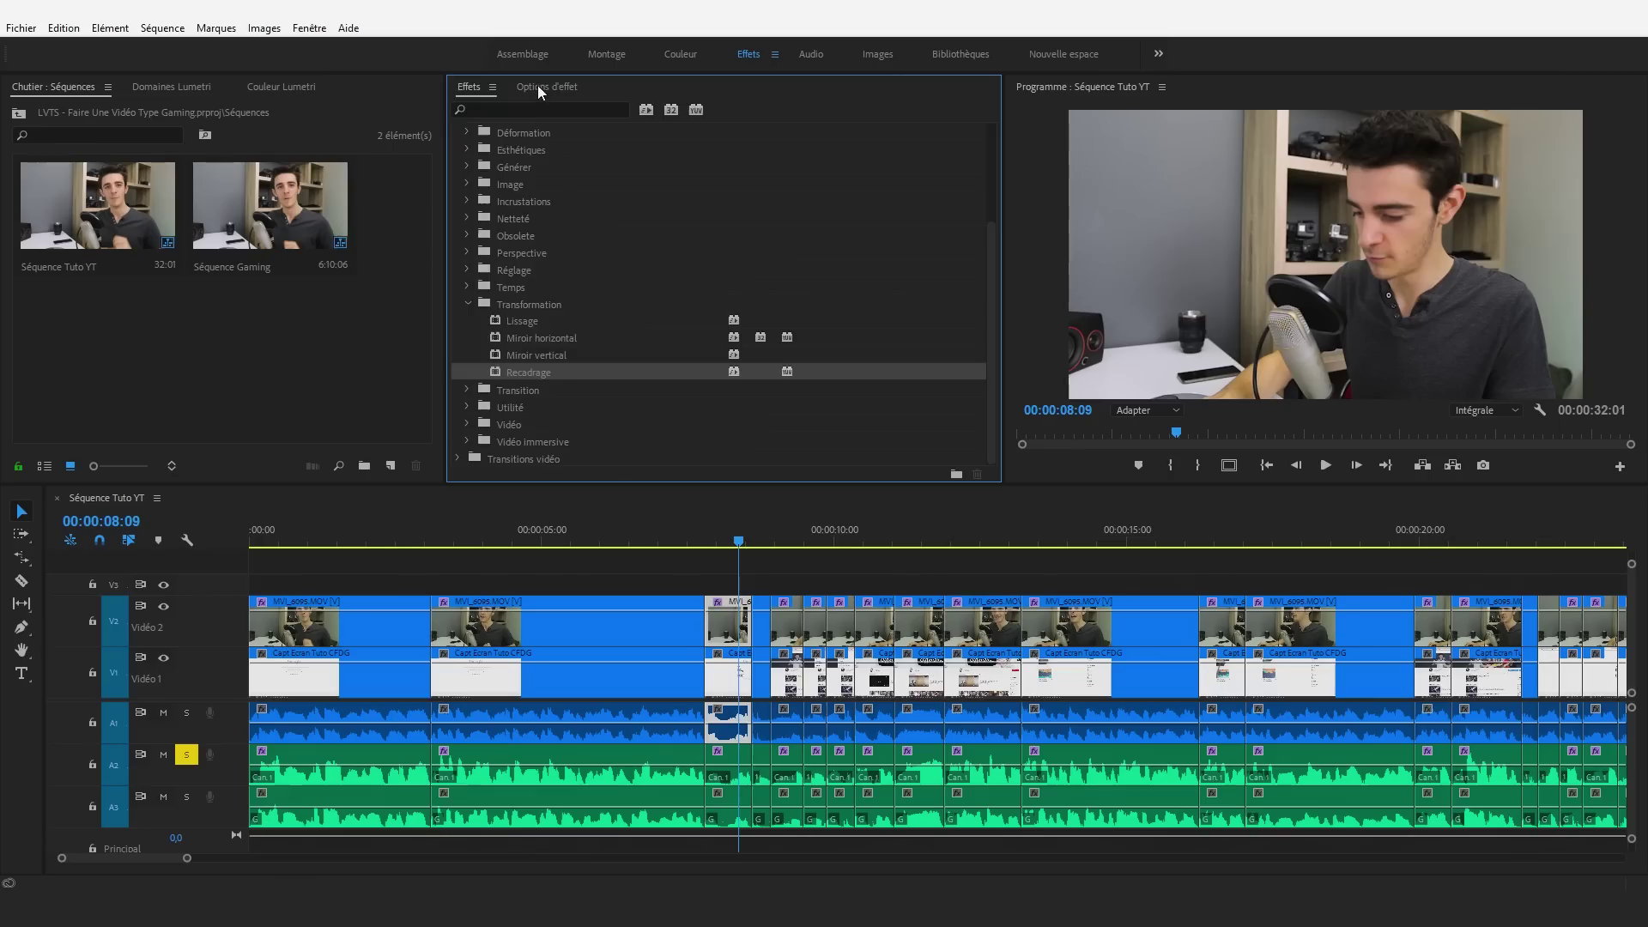
Step: Crop the V2 camera clip by 43.4 % left, 1.0 % top, 16.7 % right and 31.8 % bottom
{"action": "left_click_drag", "start_coordinate": [537, 85], "coordinate": [833, 386]}
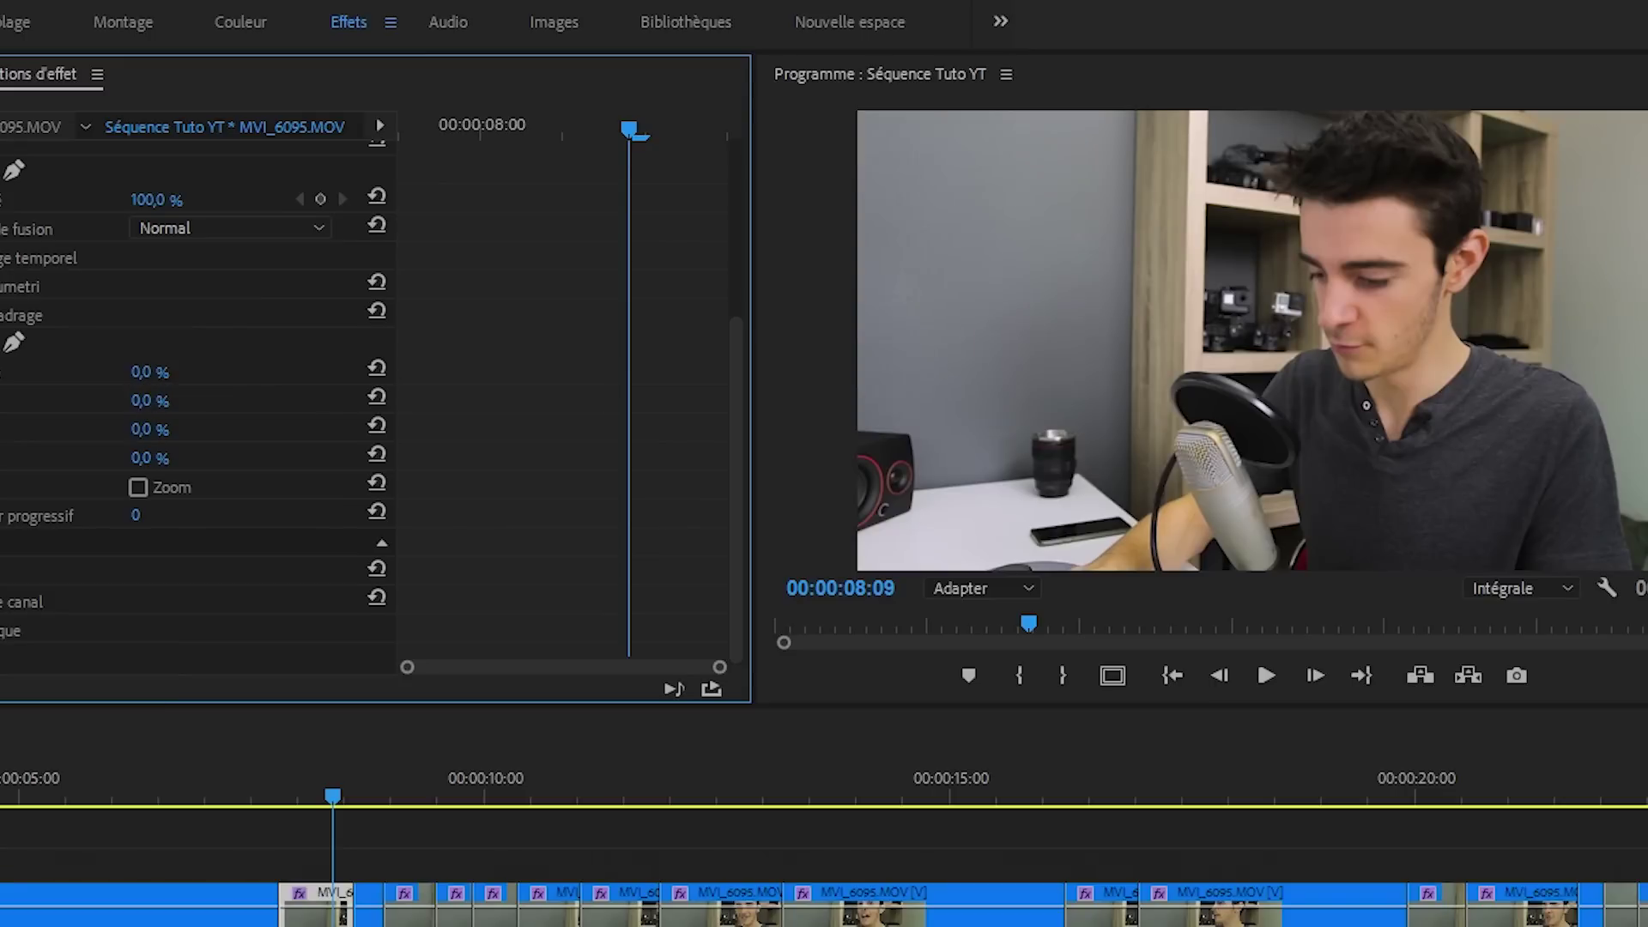
{"action": "left_click_drag", "start_coordinate": [147, 400], "coordinate": [185, 371]}
{"action": "left_click_drag", "start_coordinate": [150, 430], "coordinate": [180, 457]}
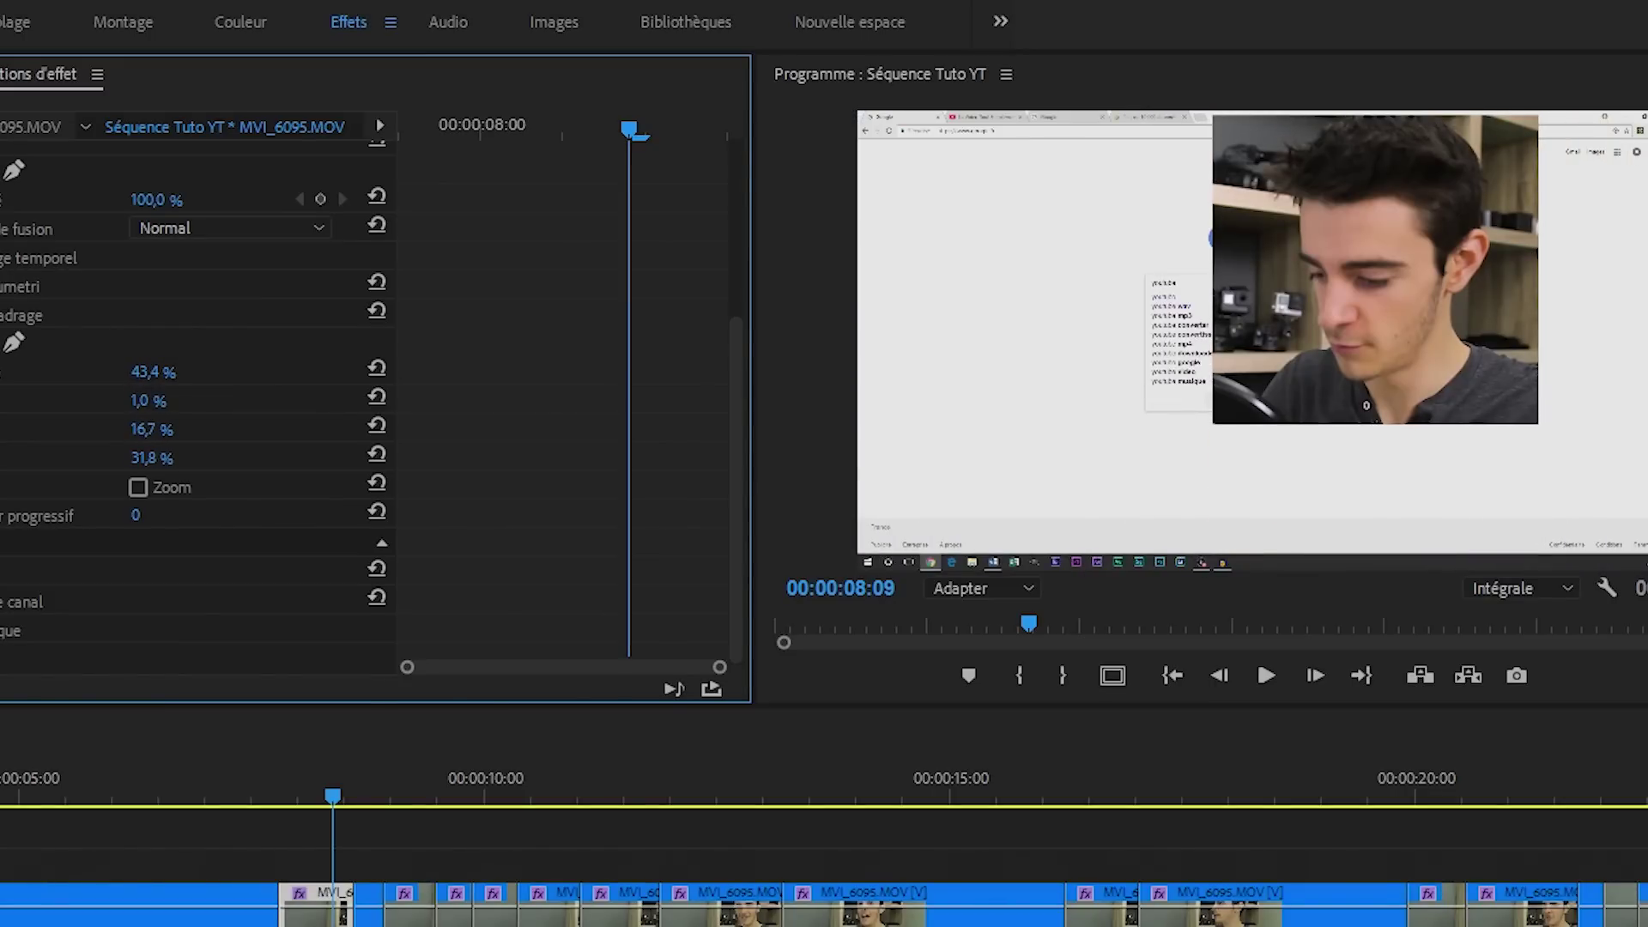
Step: Scale the cropped camera clip to 70 and position it at 1477, 368 in the frame's upper-right corner
{"action": "scroll", "coordinate": [197, 387], "scroll_direction": "up", "scroll_amount": 5}
{"action": "left_click_drag", "start_coordinate": [143, 242], "coordinate": [120, 242]}
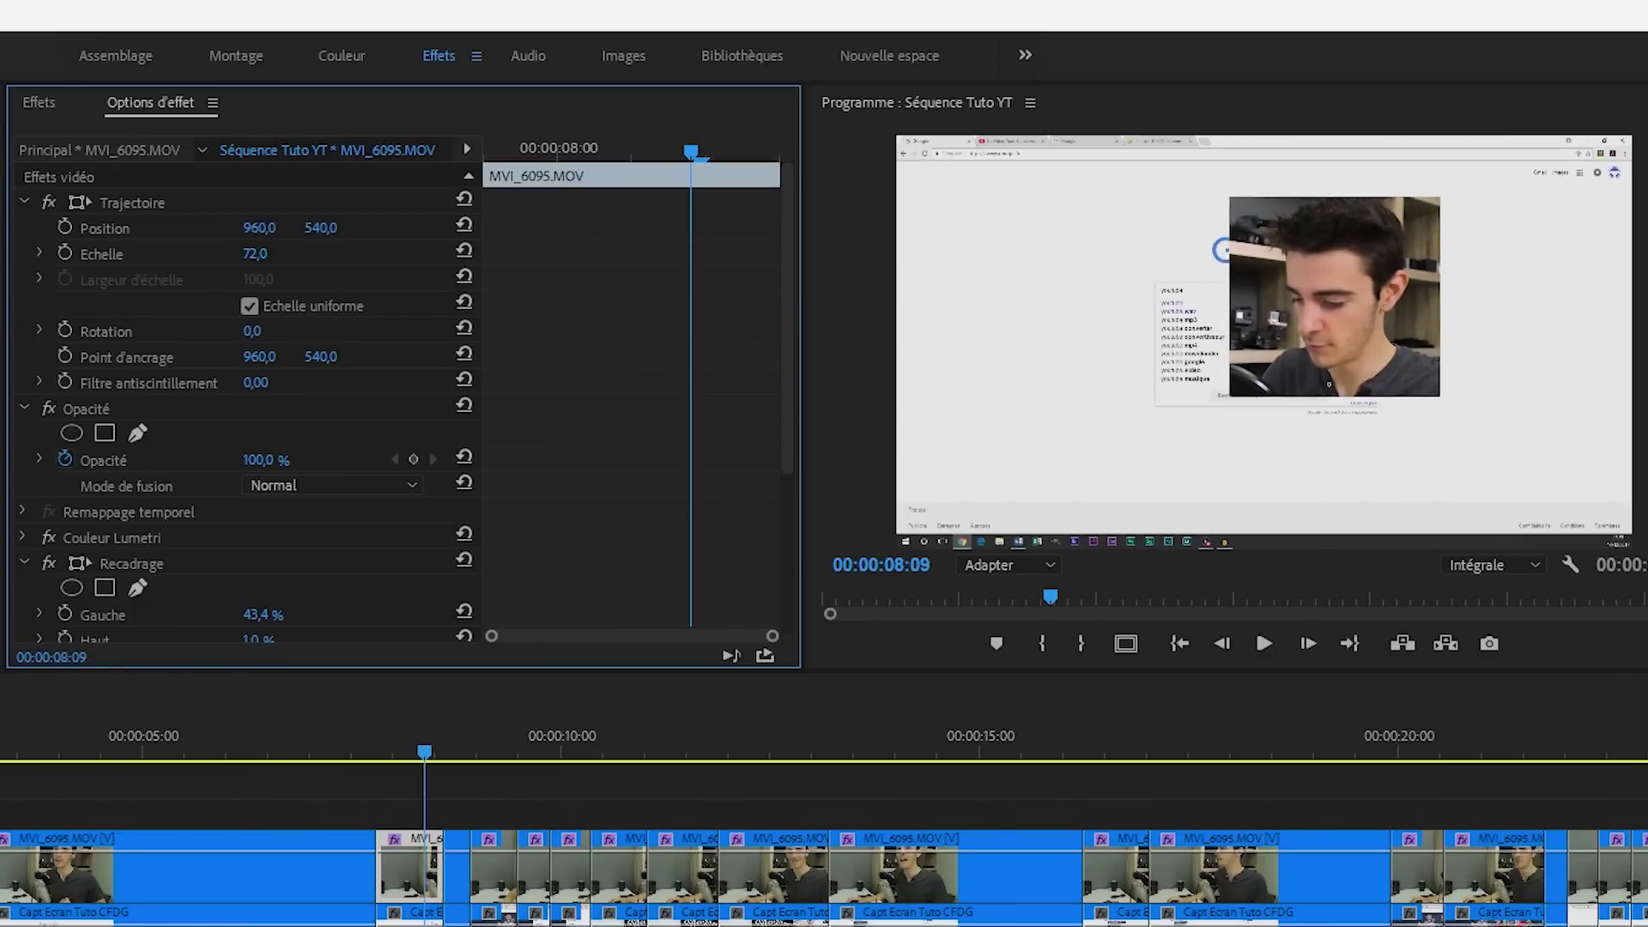
{"action": "left_click_drag", "start_coordinate": [254, 254], "coordinate": [338, 230]}
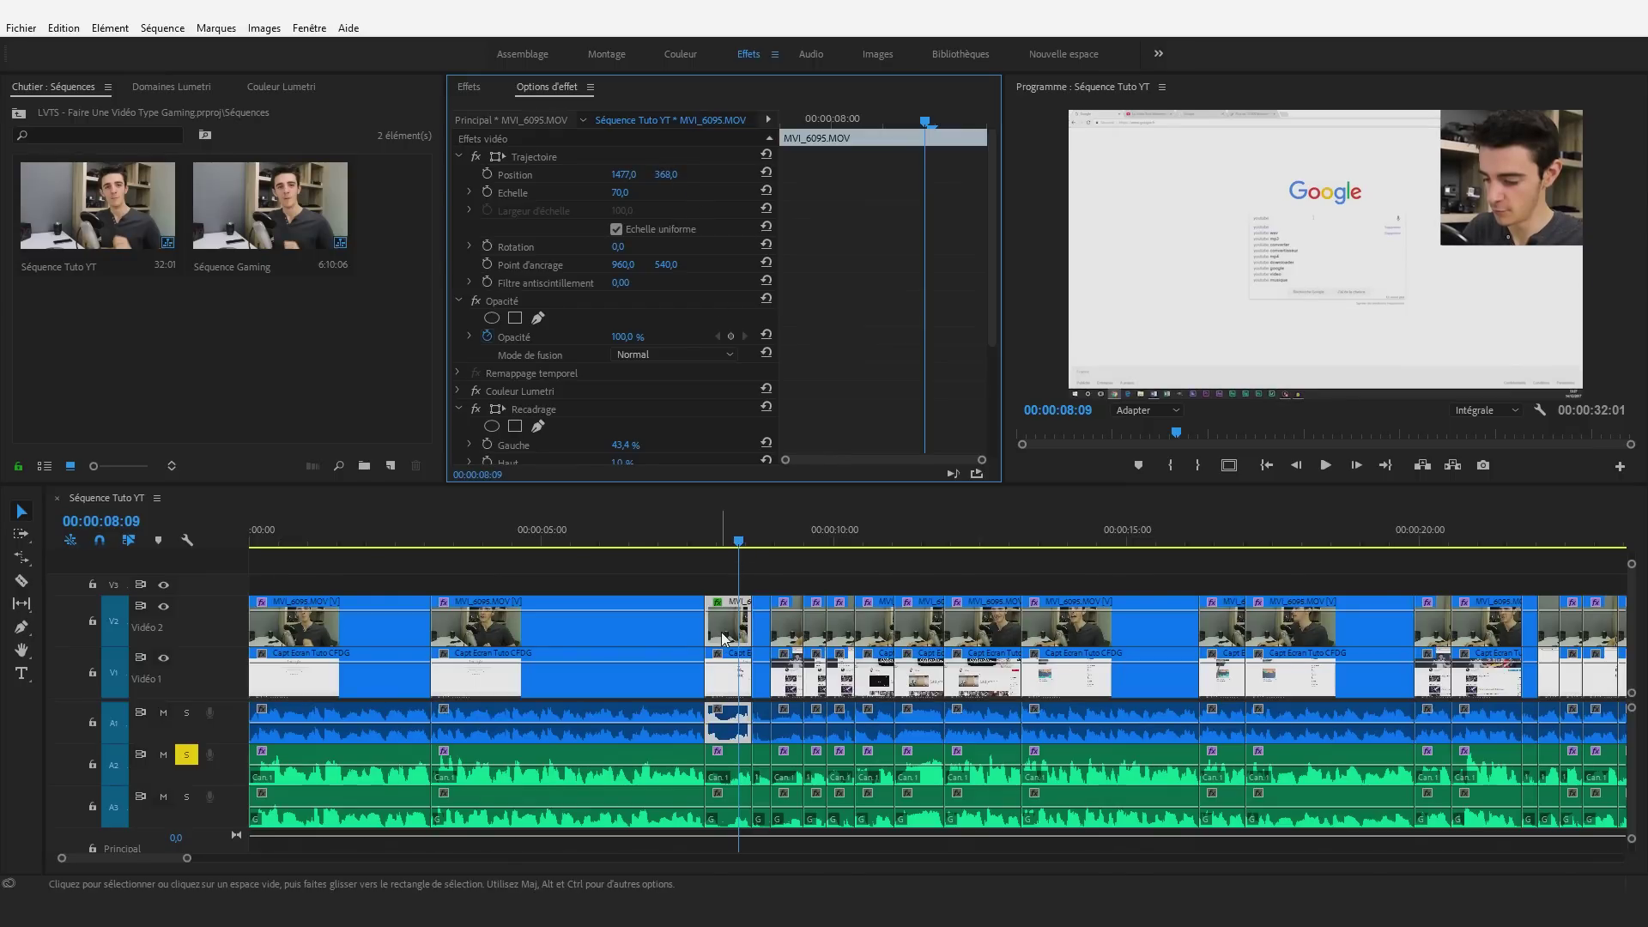
Step: Paste only the cropped clip's Trajectoire and Recadrage attributes onto the five V2 camera clips between about 00:00:09 and 00:00:12
{"action": "key", "text": "space"}
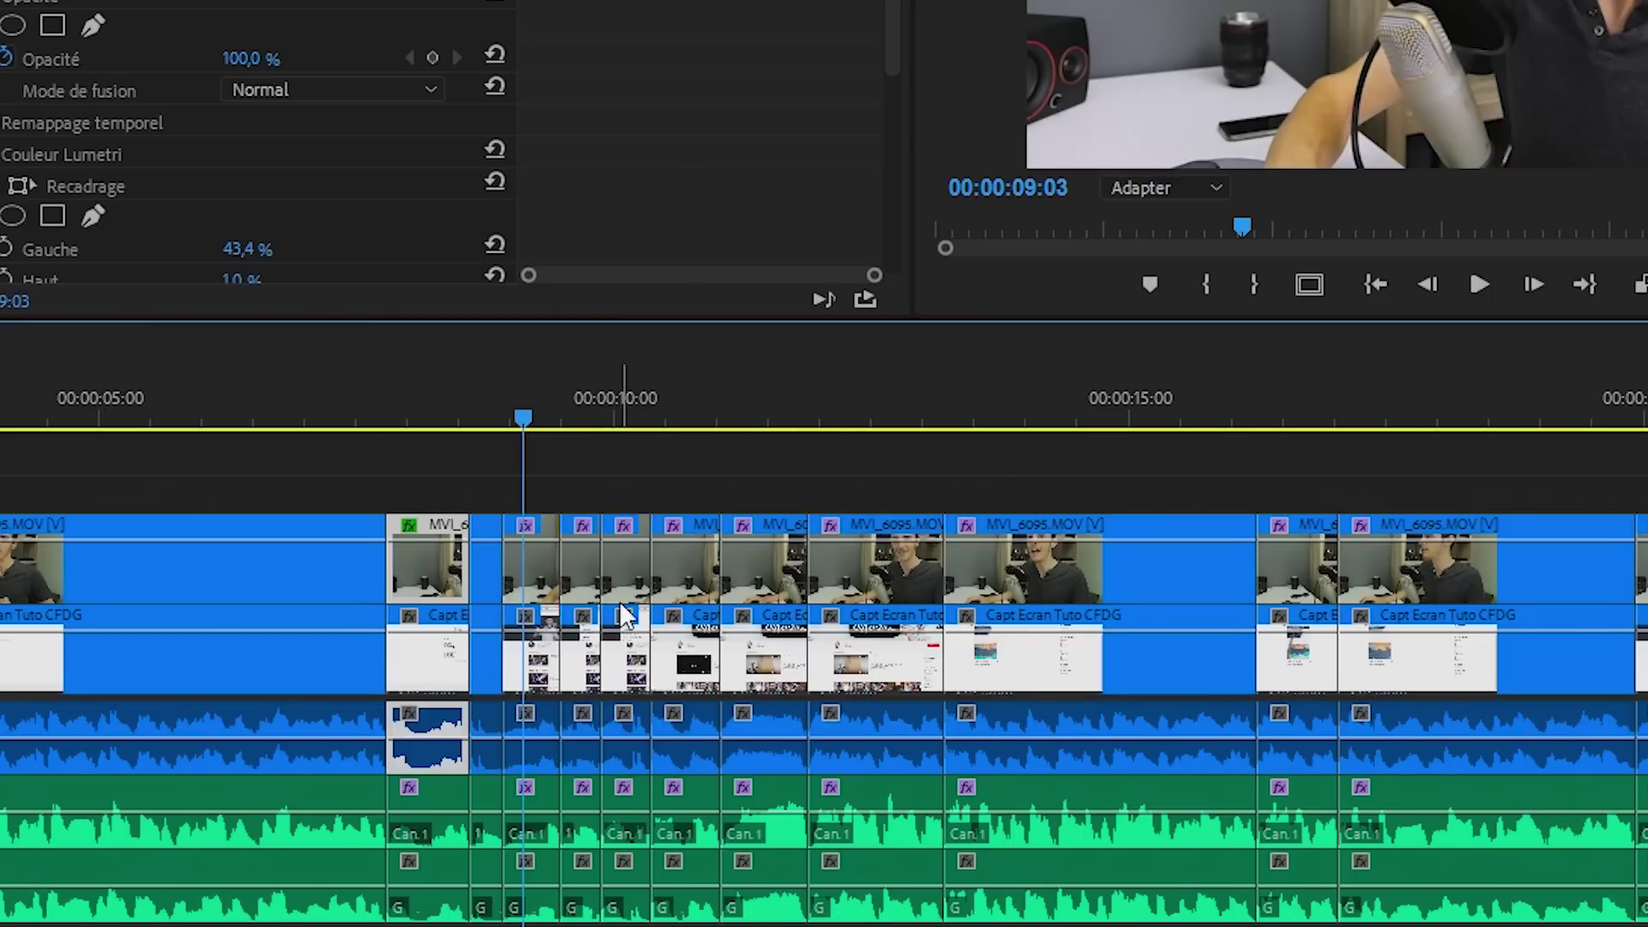
{"action": "scroll", "coordinate": [624, 615], "scroll_direction": "right", "scroll_amount": 3}
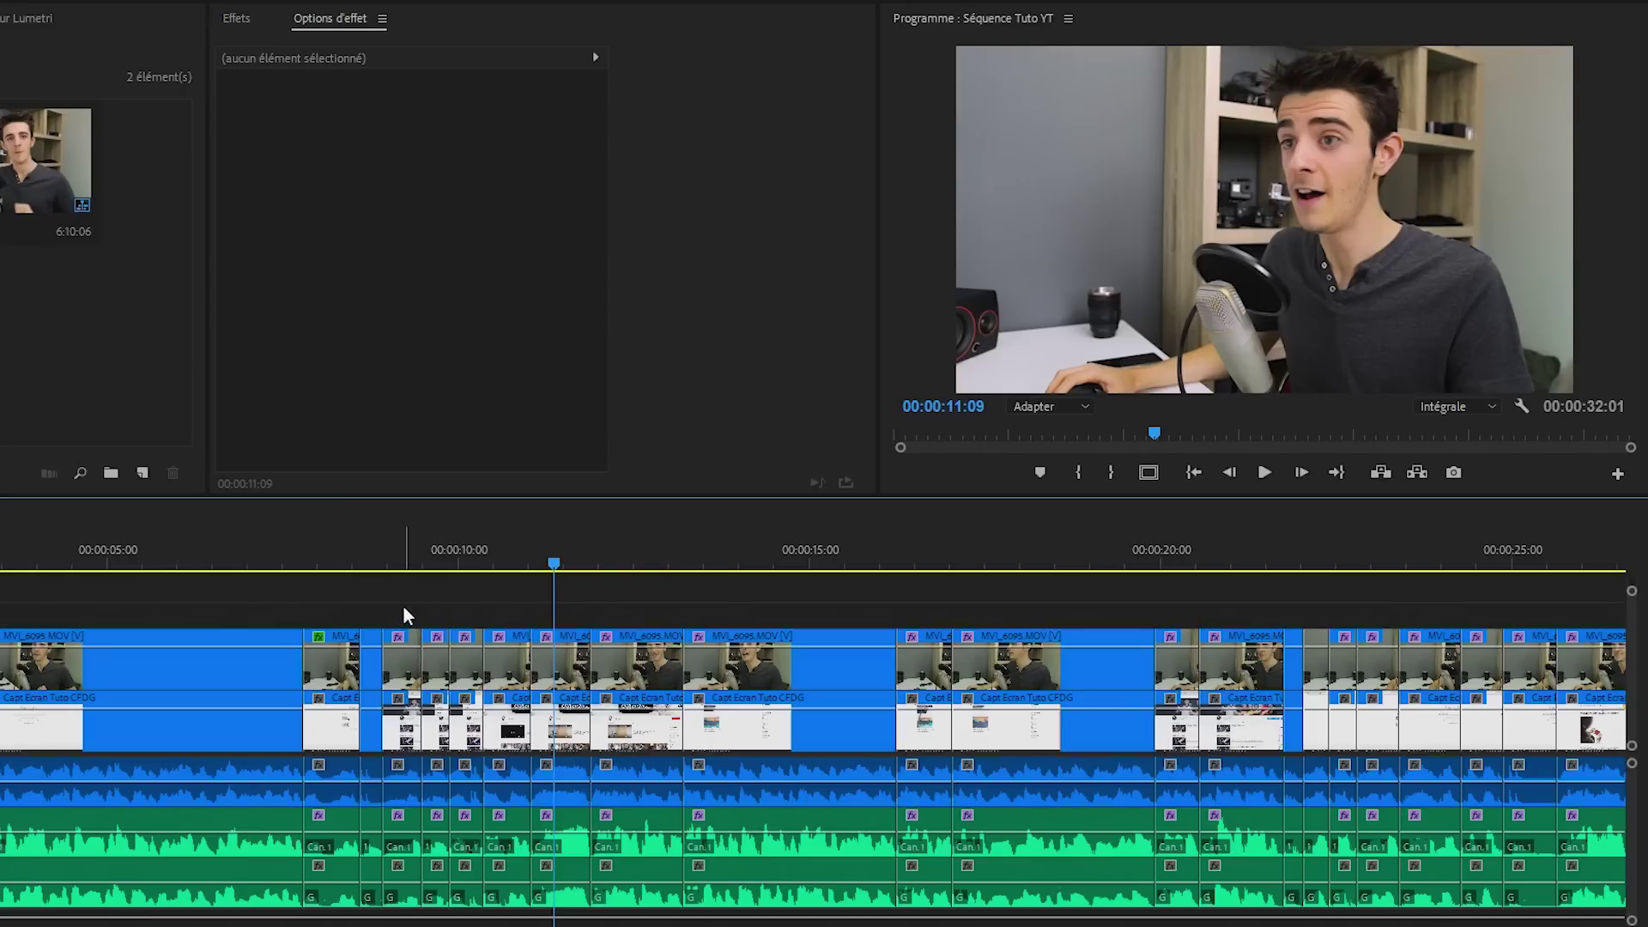
{"action": "left_click_drag", "start_coordinate": [214, 479], "coordinate": [374, 558]}
{"action": "left_click_drag", "start_coordinate": [513, 661], "coordinate": [564, 677]}
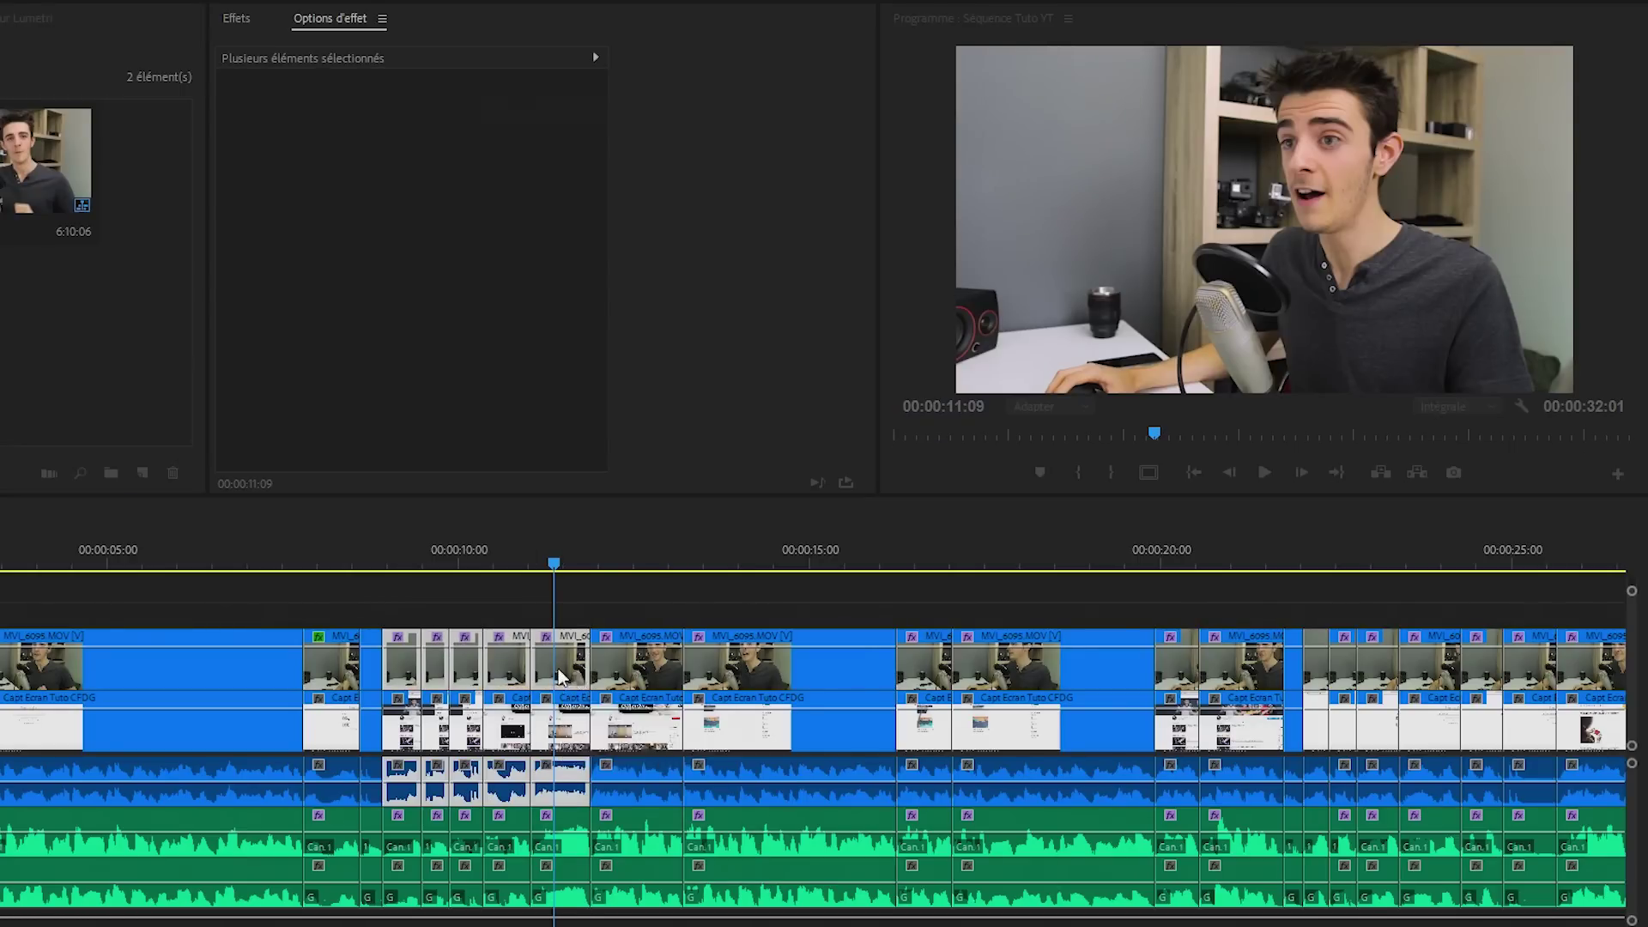
{"action": "key", "text": "ctrl+alt+v"}
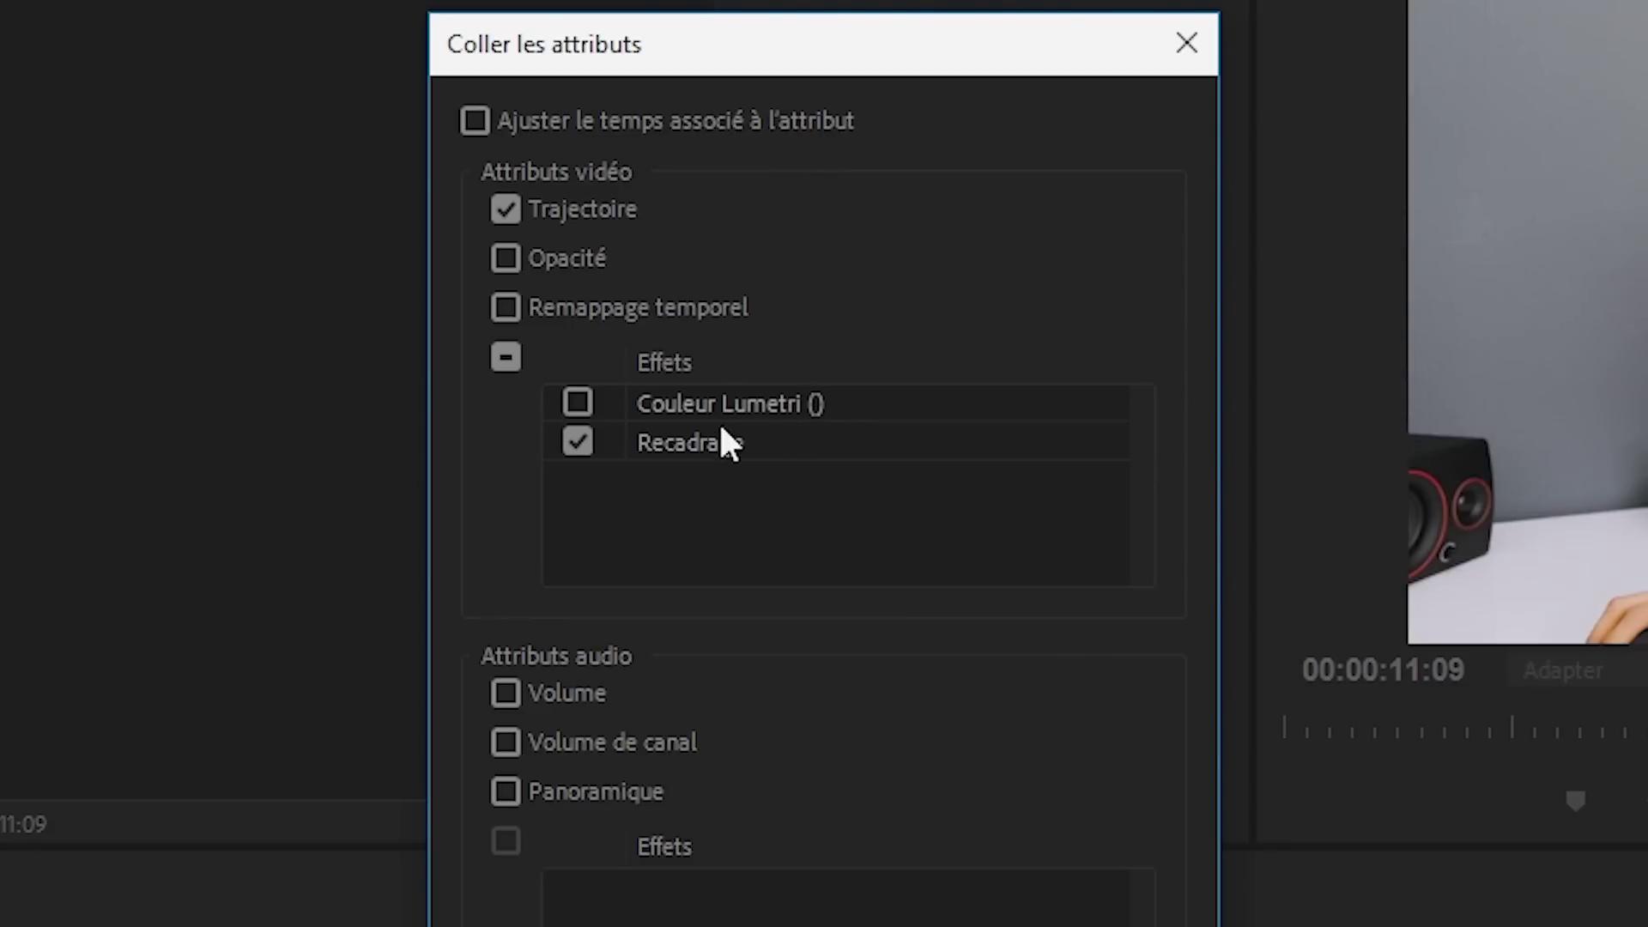
{"action": "key", "text": "Return"}
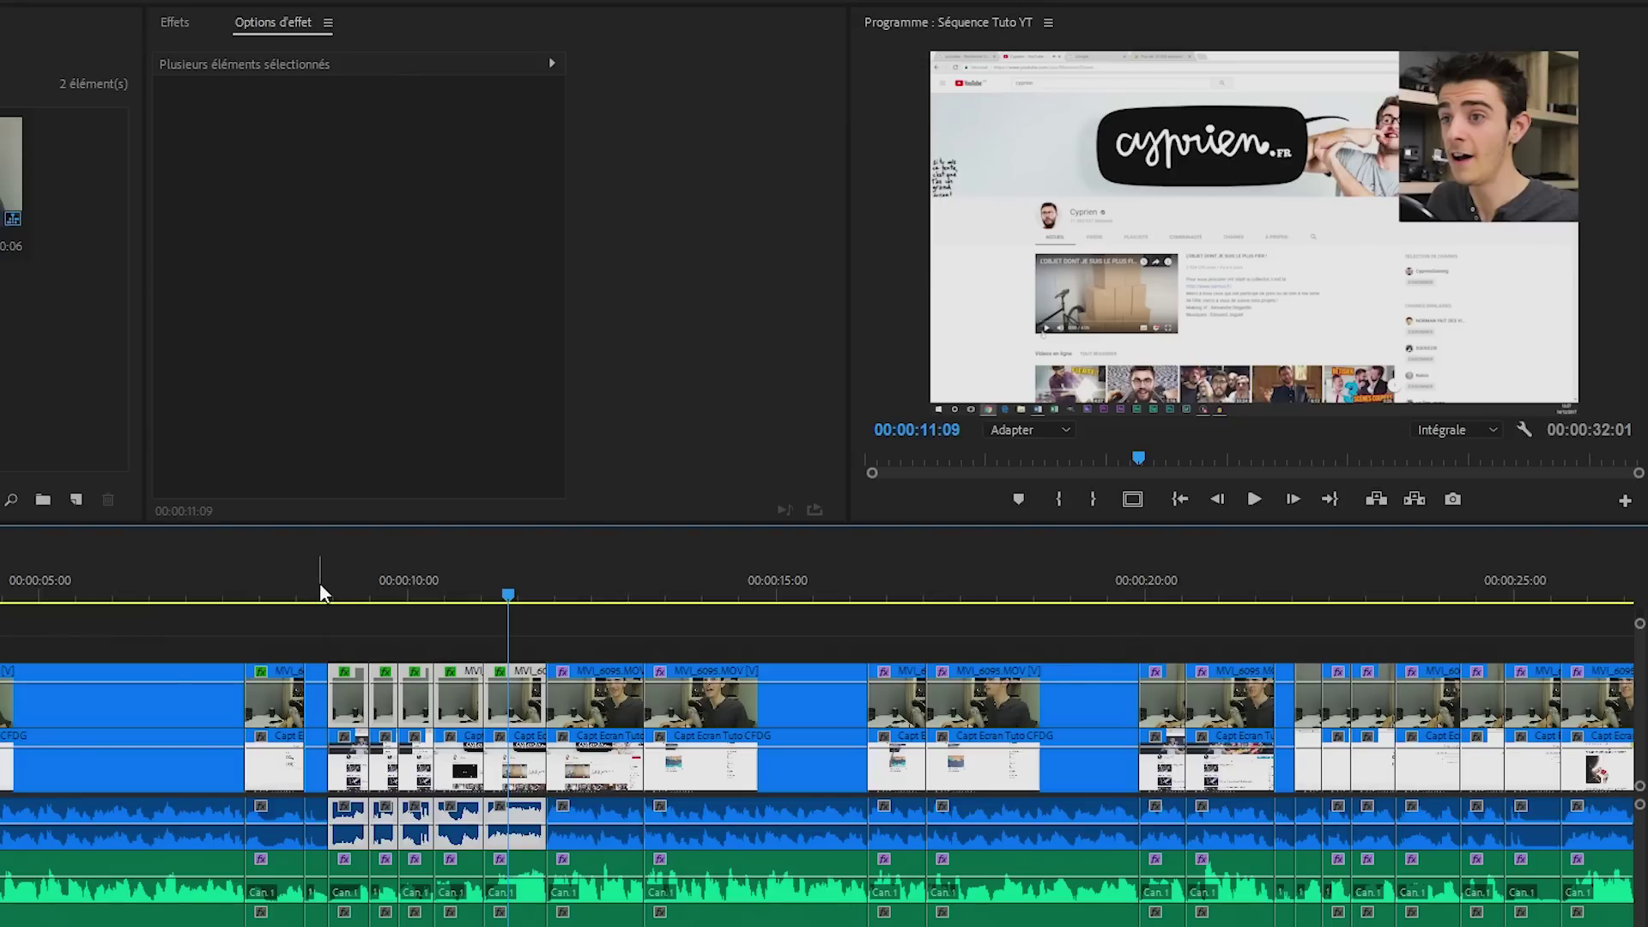
Step: Play on from about 00:00:08 and paste only the Trajectoire and Recadrage attributes onto the V2 camera clip at 00:00:17:23
{"action": "left_click", "coordinate": [276, 594]}
{"action": "key", "text": "space"}
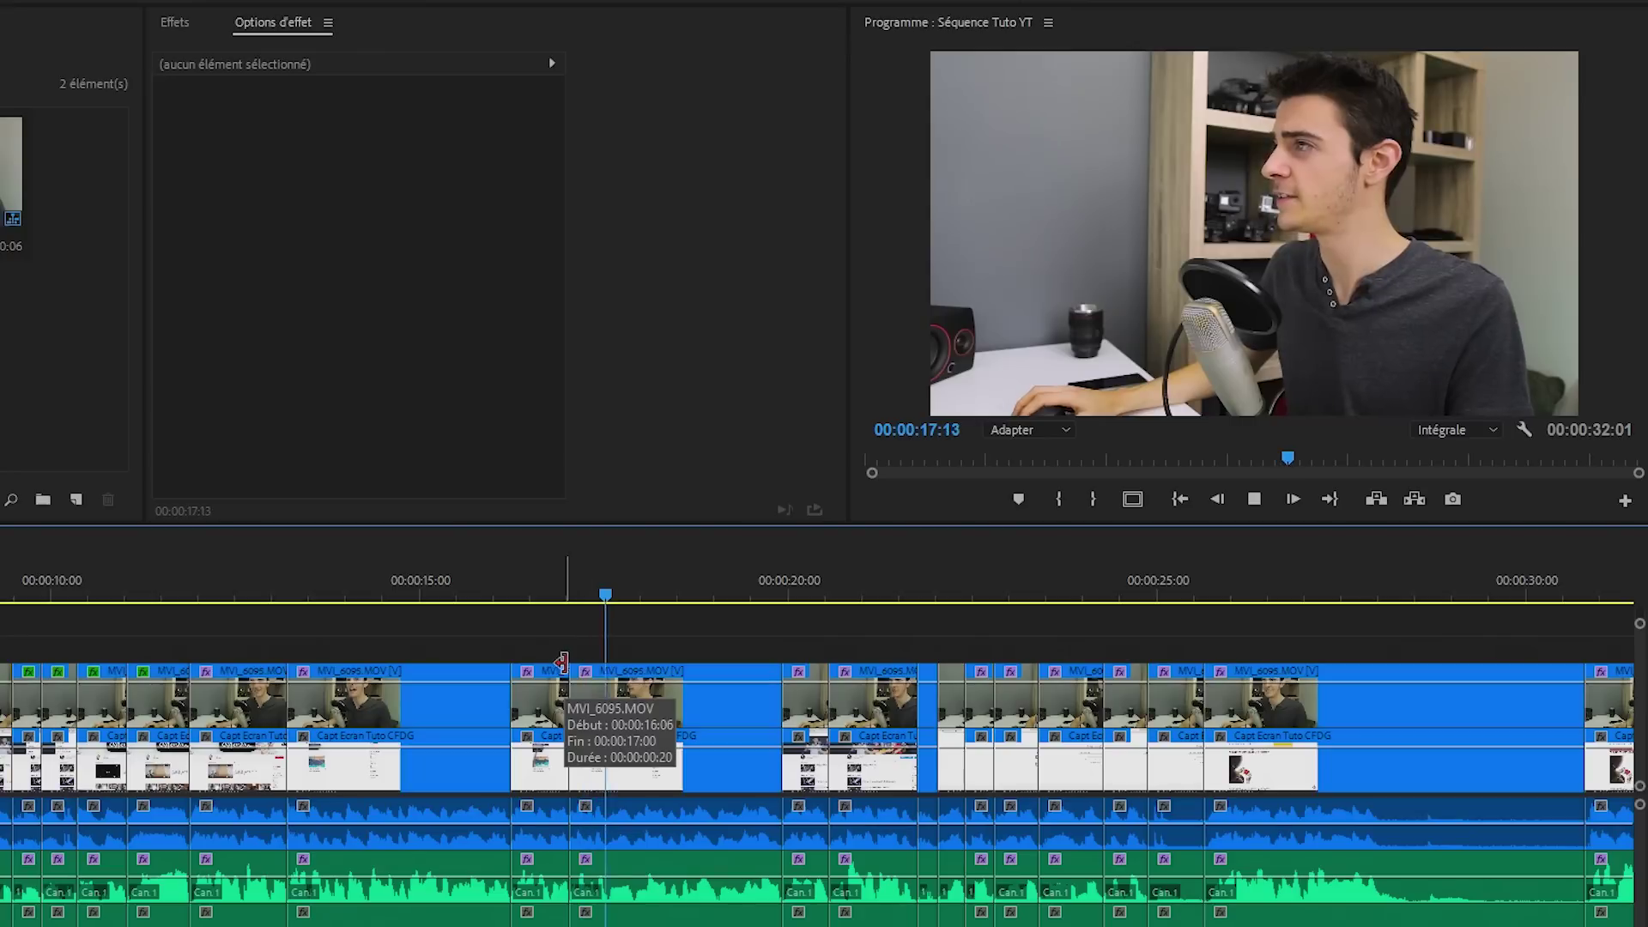
{"action": "key", "text": "space"}
{"action": "key", "text": "equal"}
{"action": "left_click", "coordinate": [477, 695]}
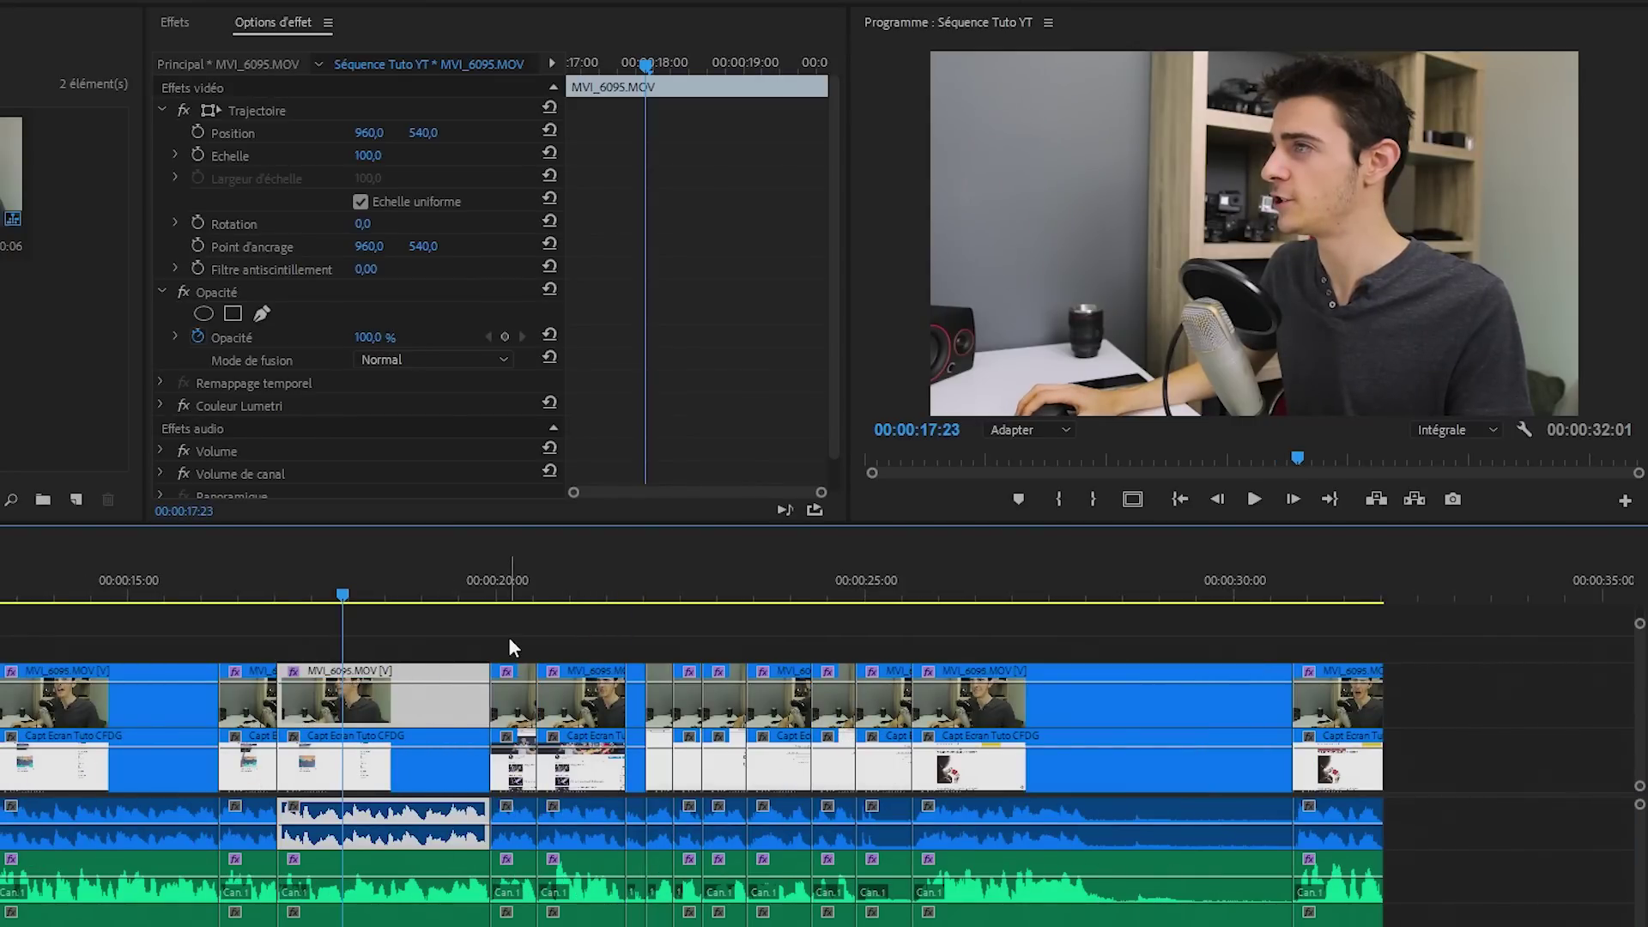
{"action": "key", "text": "ctrl+alt+v"}
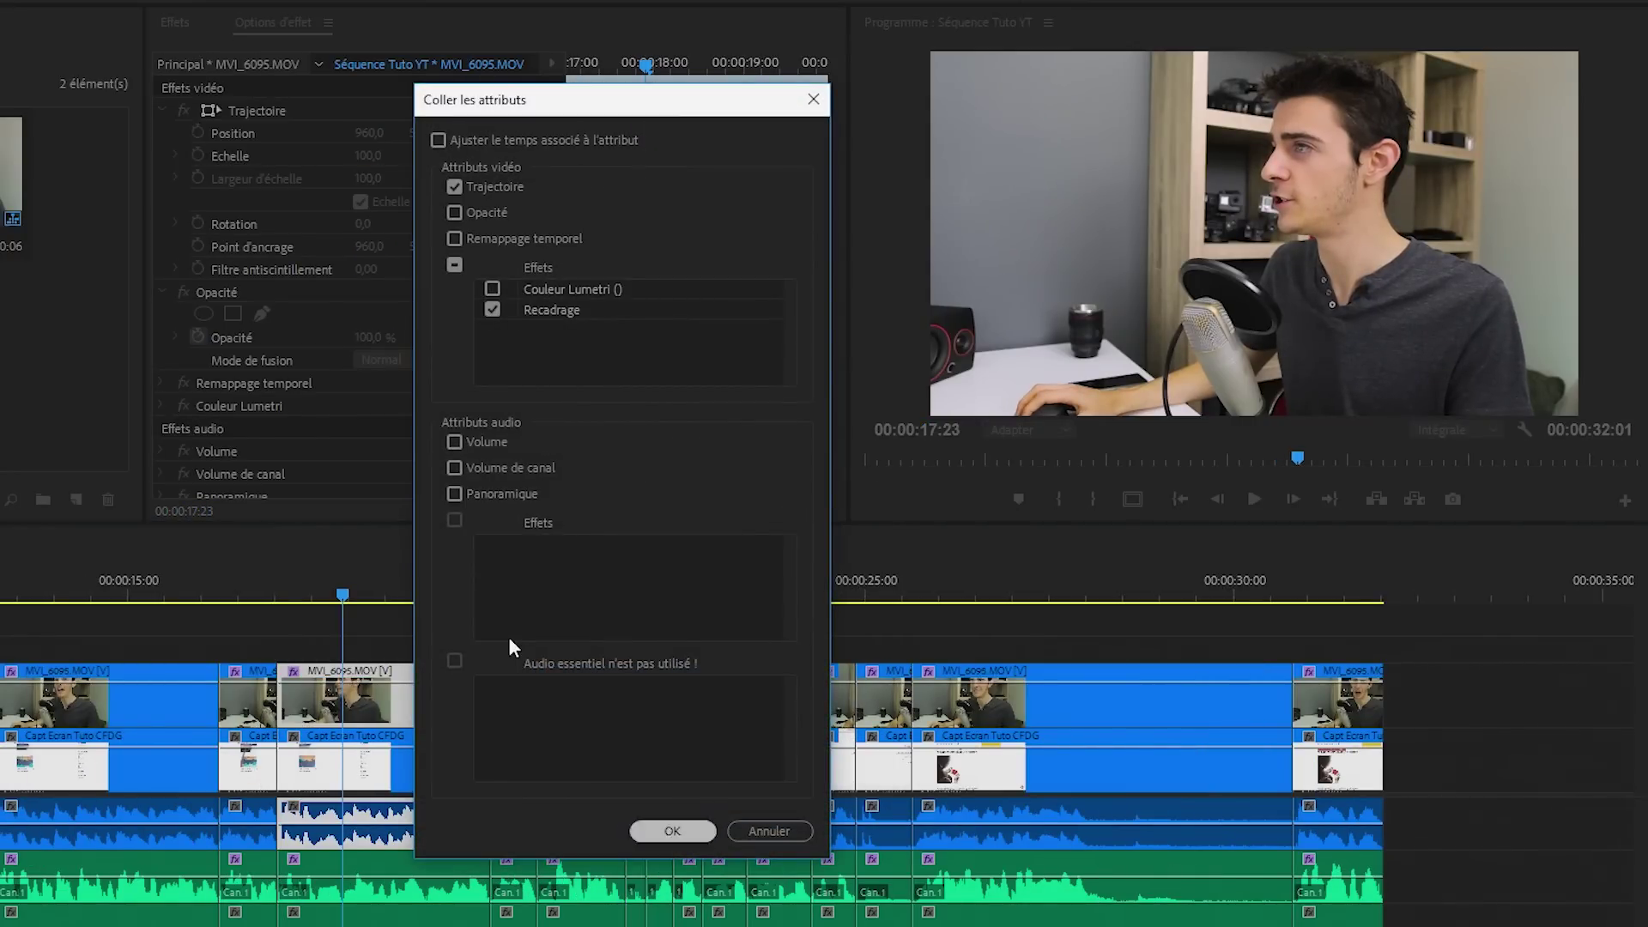
{"action": "key", "text": "Return"}
Step: Paste the same Trajectoire and Recadrage attributes onto the V2 camera clips between about 00:00:22 and 00:00:25 and the long clip containing 00:00:29:08
{"action": "left_click_drag", "start_coordinate": [735, 544], "coordinate": [1001, 545]}
{"action": "left_click_drag", "start_coordinate": [998, 577], "coordinate": [852, 620]}
{"action": "key", "text": "ctrl+alt+v"}
{"action": "key", "text": "Return"}
{"action": "left_click_drag", "start_coordinate": [850, 546], "coordinate": [1270, 539]}
{"action": "left_click", "coordinate": [1107, 620]}
{"action": "key", "text": "ctrl+alt+v"}
{"action": "key", "text": "Return"}
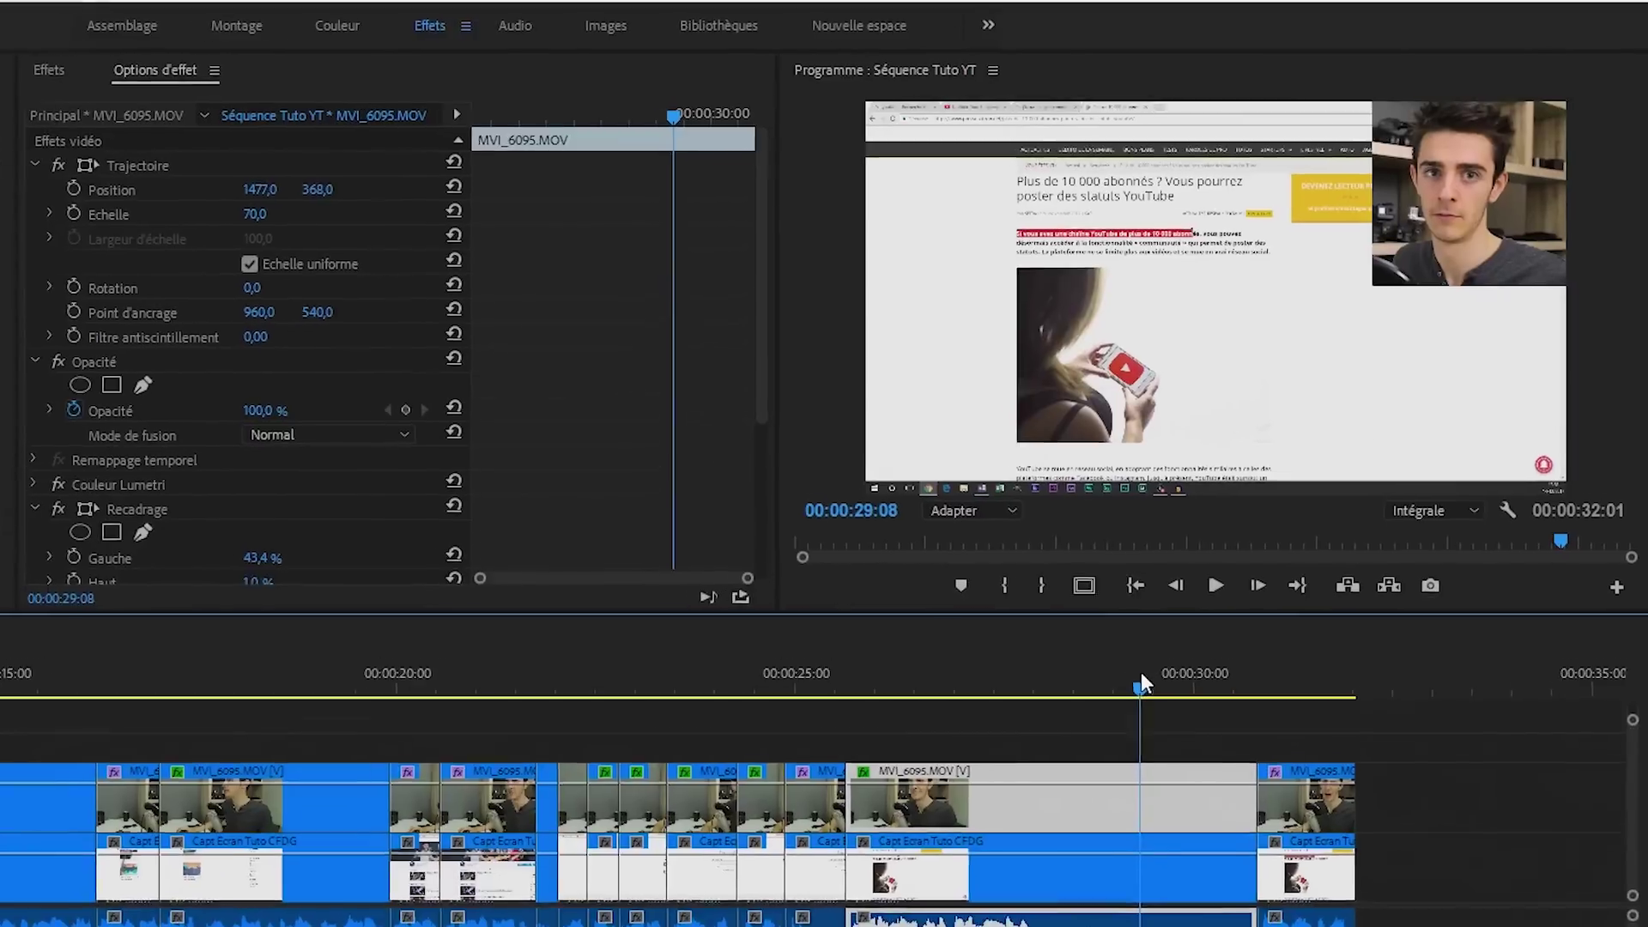
Step: Split the long V2 camera clip at 00:00:29:09
{"action": "left_click_drag", "start_coordinate": [1141, 683], "coordinate": [1143, 683]}
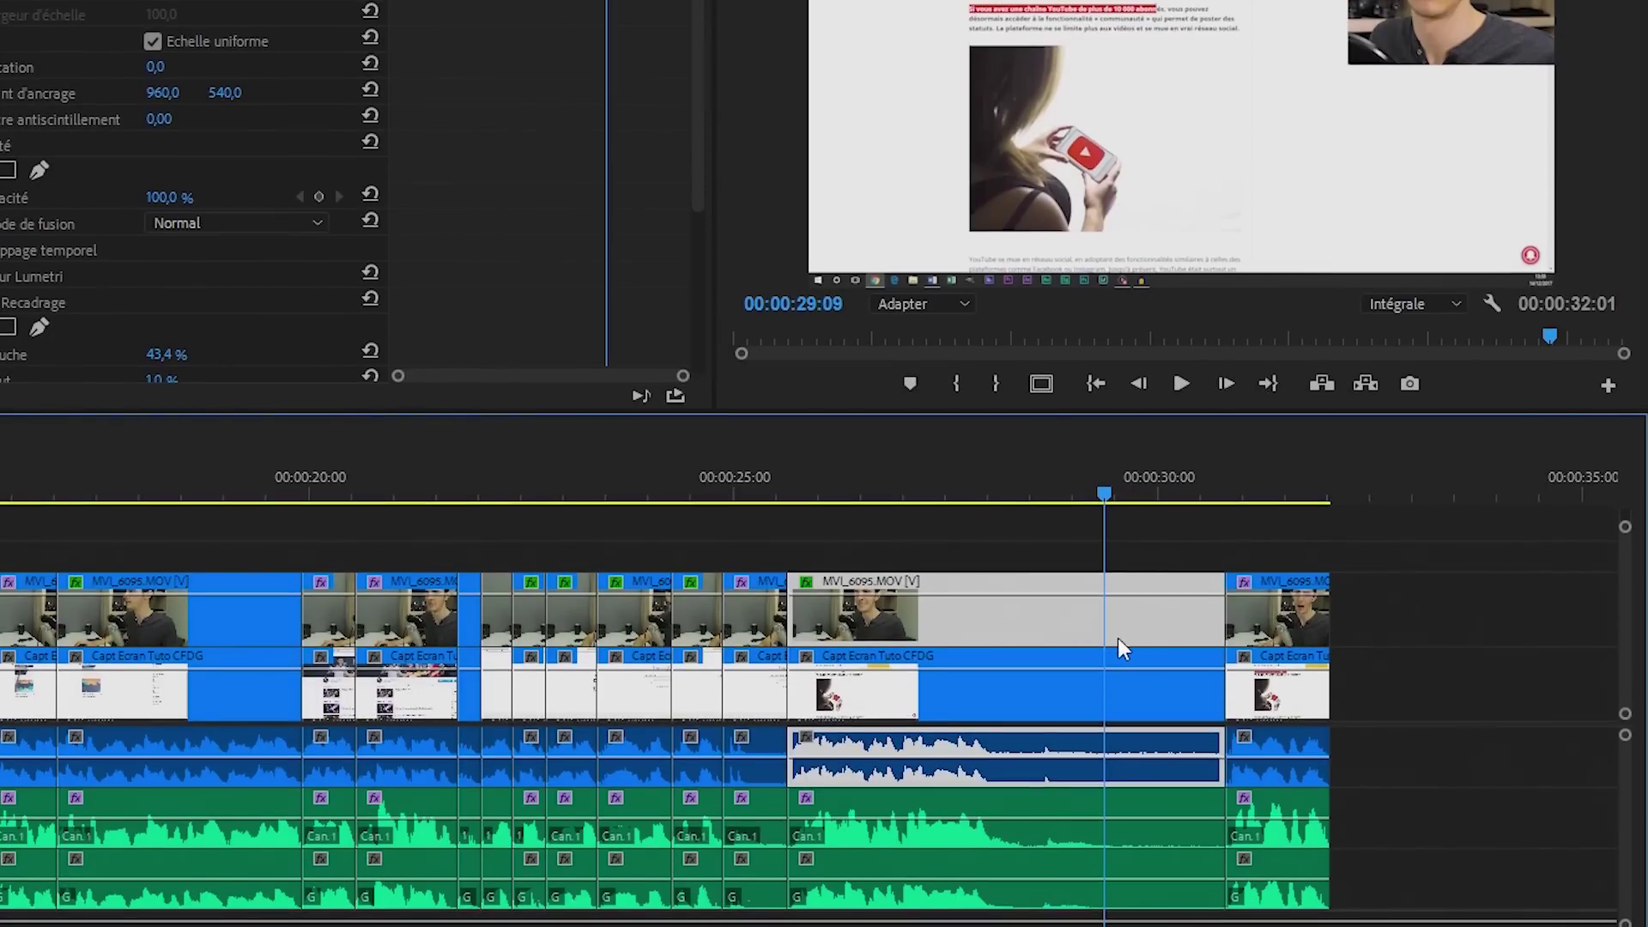
{"action": "left_click", "coordinate": [1107, 608]}
Step: Copy the final, full-frame camera clip and paste only its Trajectoire attribute onto the V2 clip that starts at 00:00:29:09
{"action": "left_click_drag", "start_coordinate": [1166, 500], "coordinate": [1291, 496]}
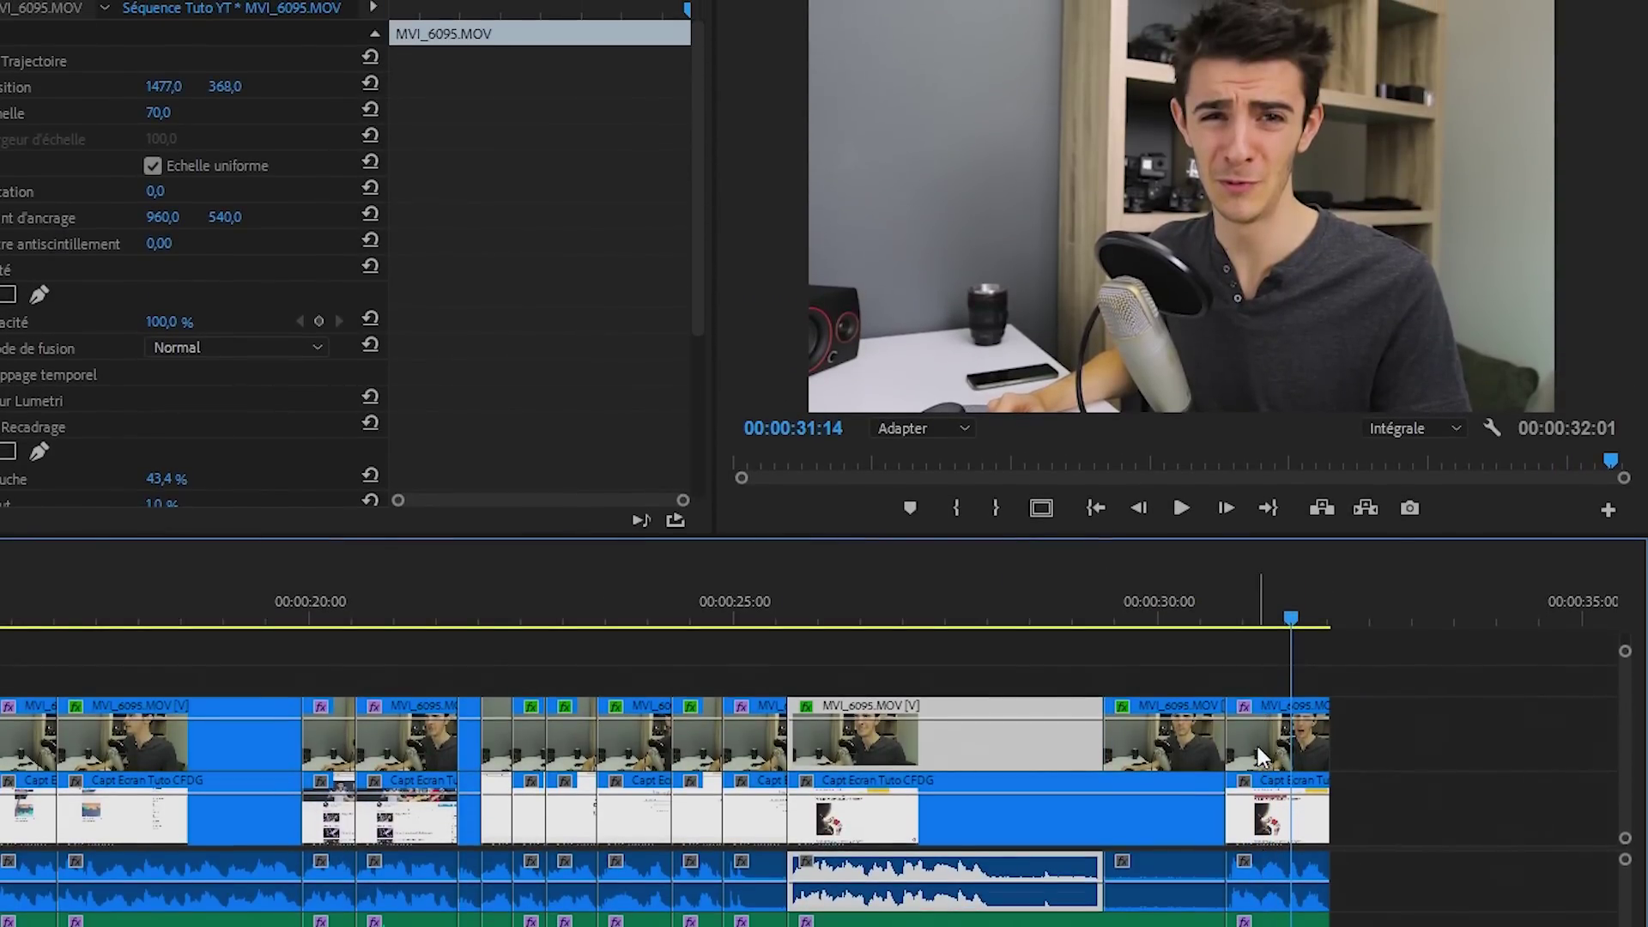
{"action": "left_click", "coordinate": [1255, 744]}
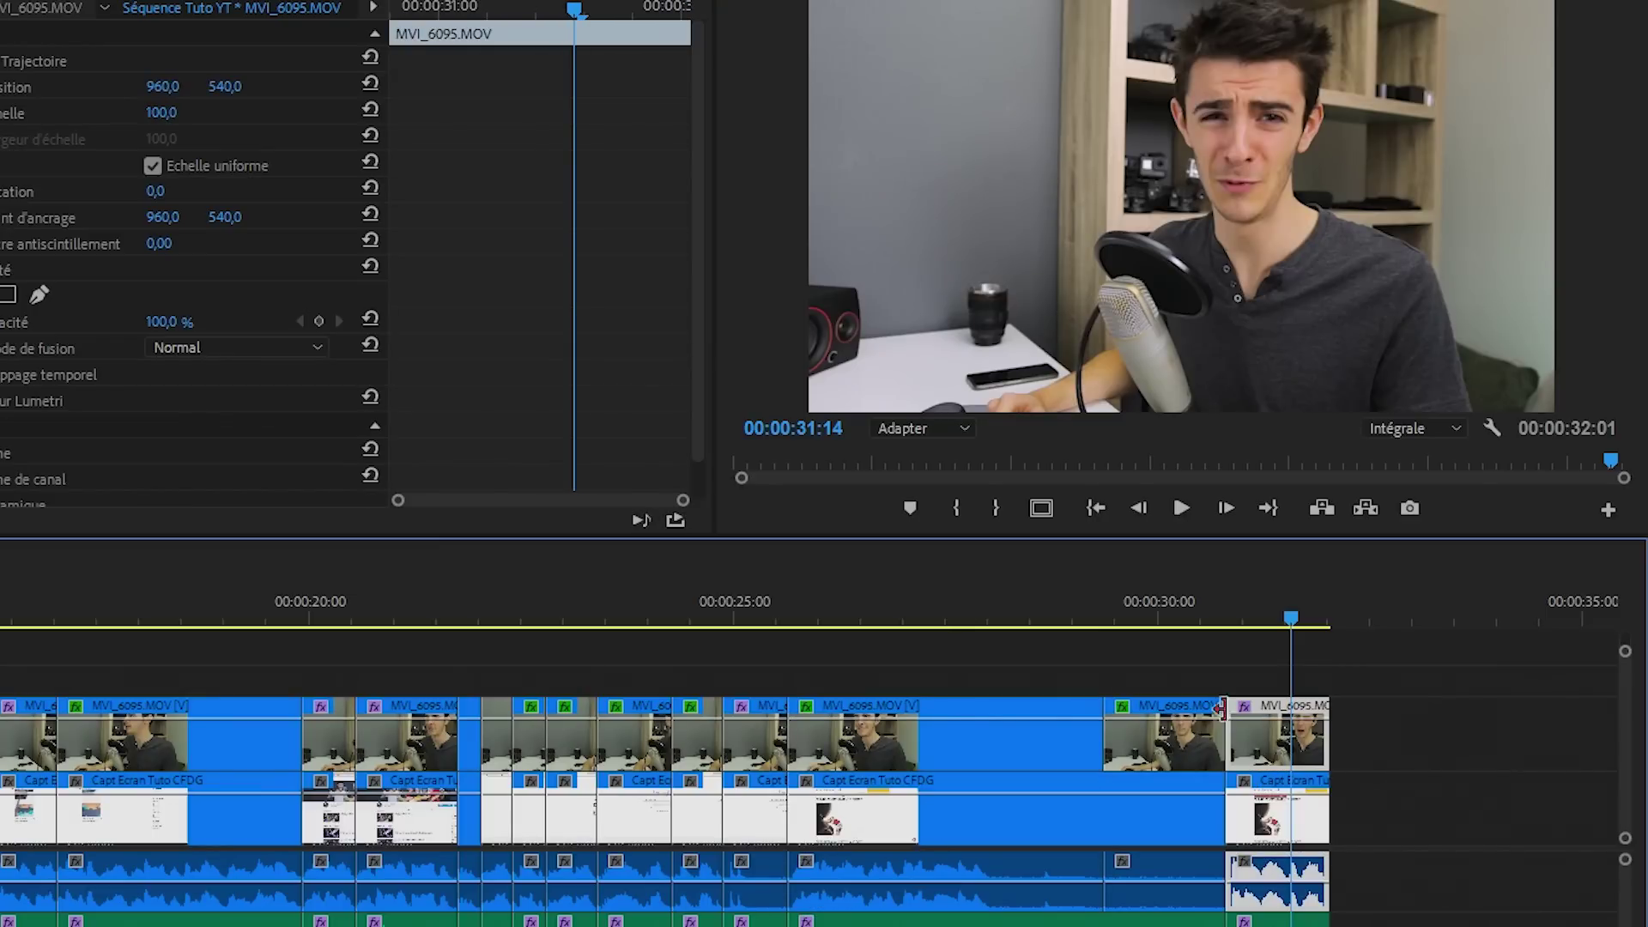
{"action": "left_click", "coordinate": [1159, 616]}
{"action": "left_click", "coordinate": [1178, 735]}
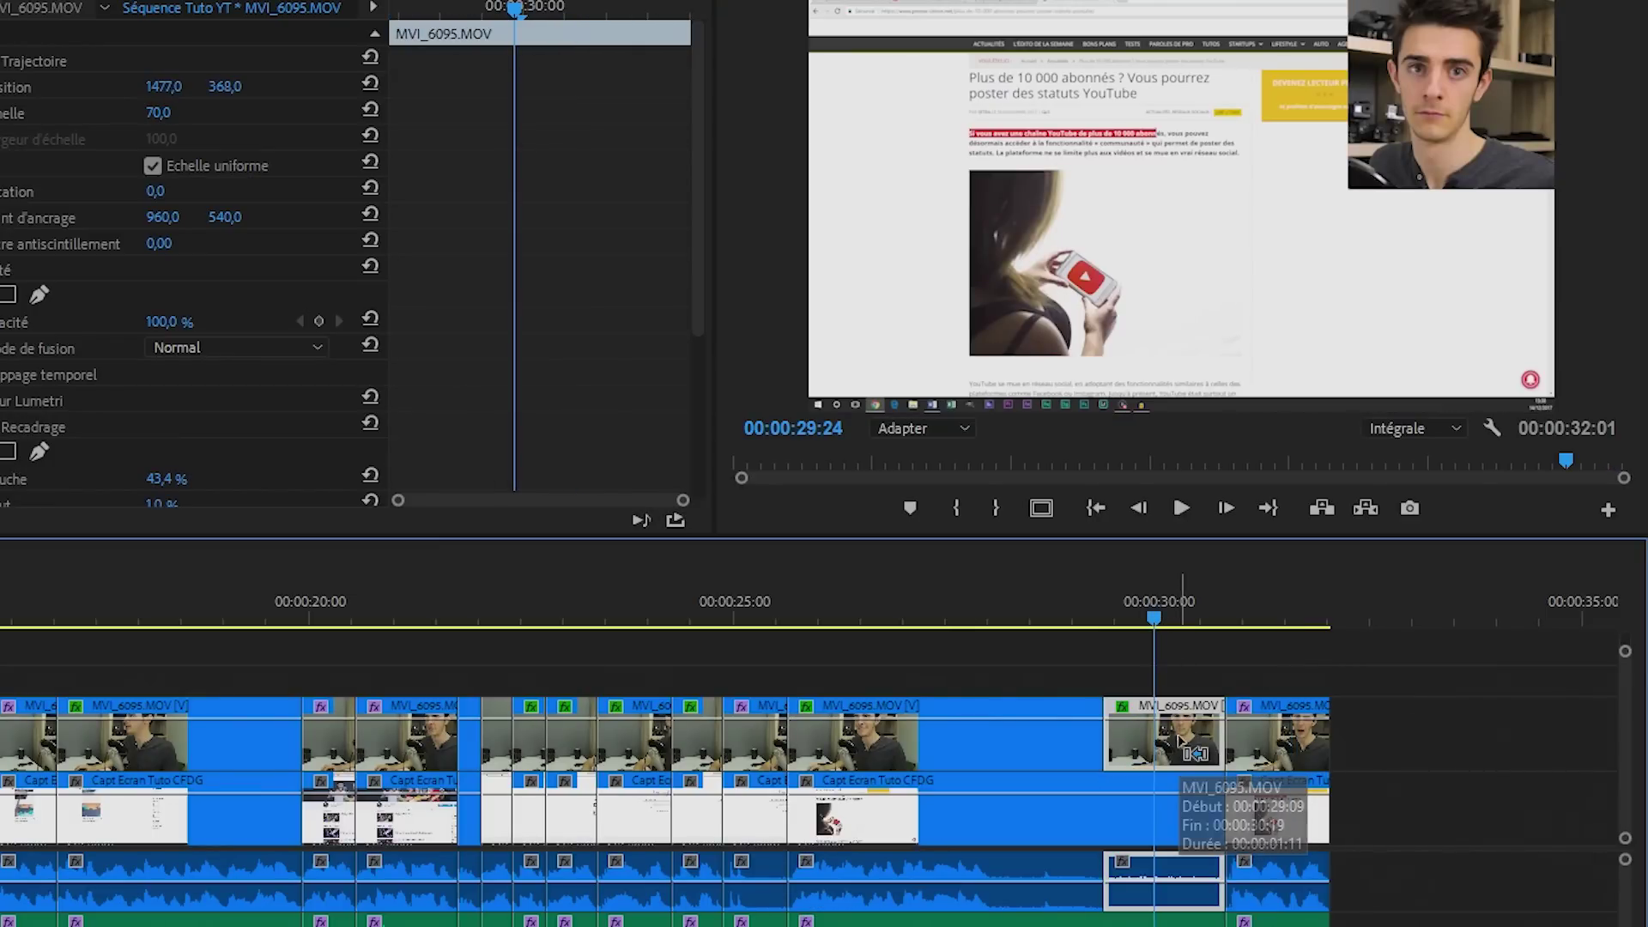
{"action": "key", "text": "ctrl+alt+v"}
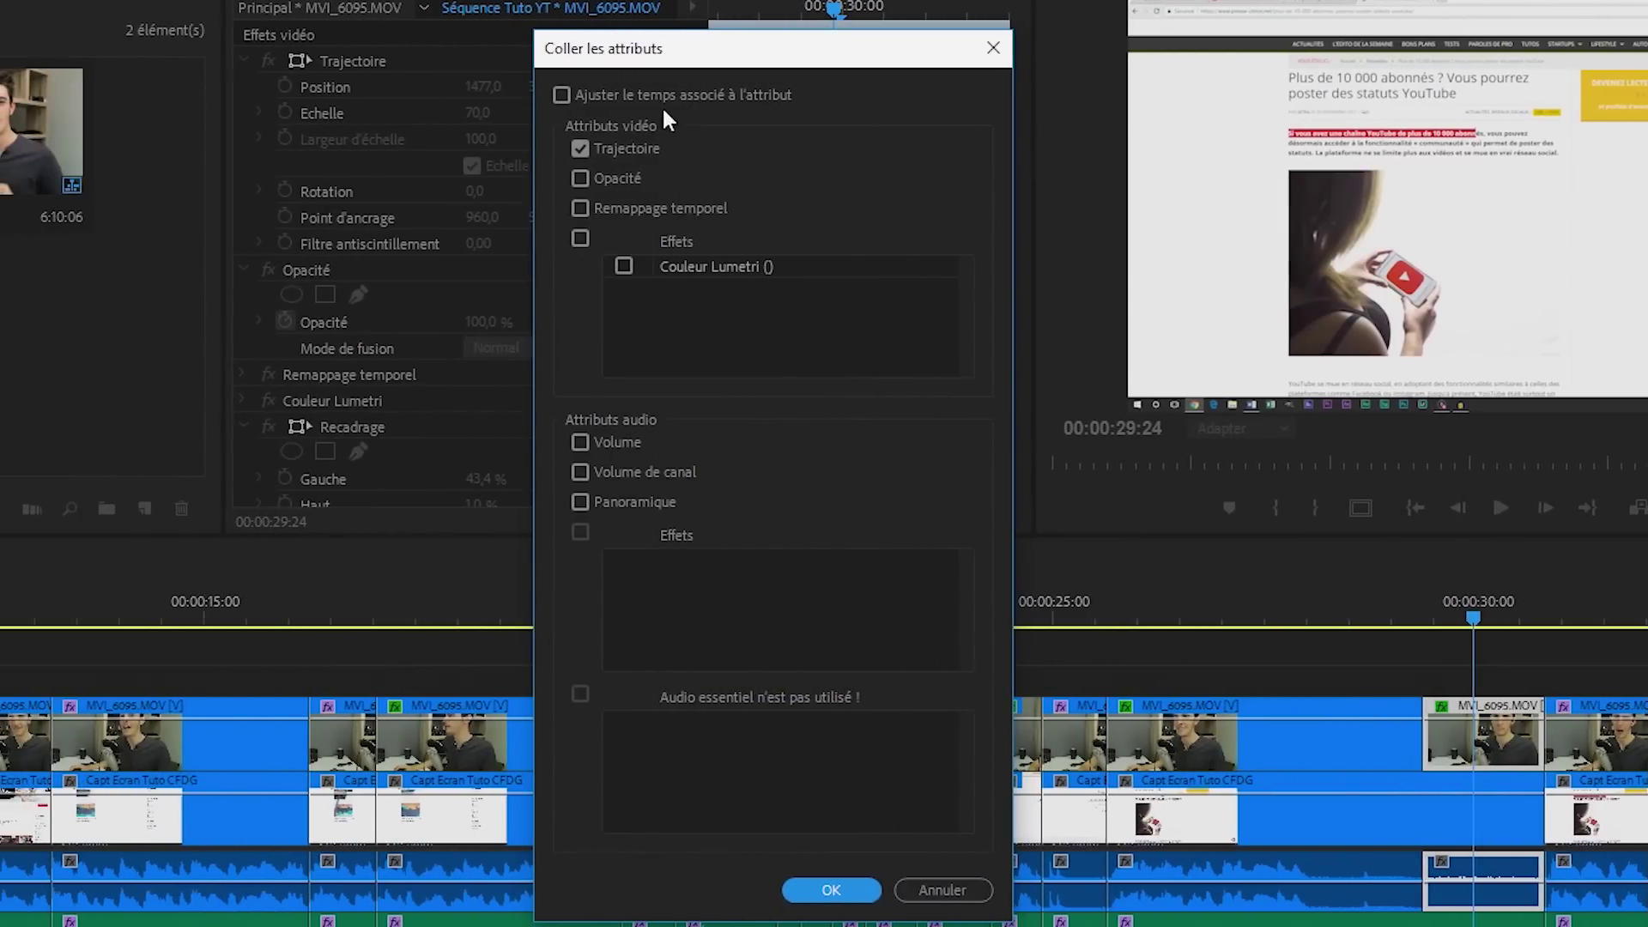
{"action": "left_click", "coordinate": [830, 890]}
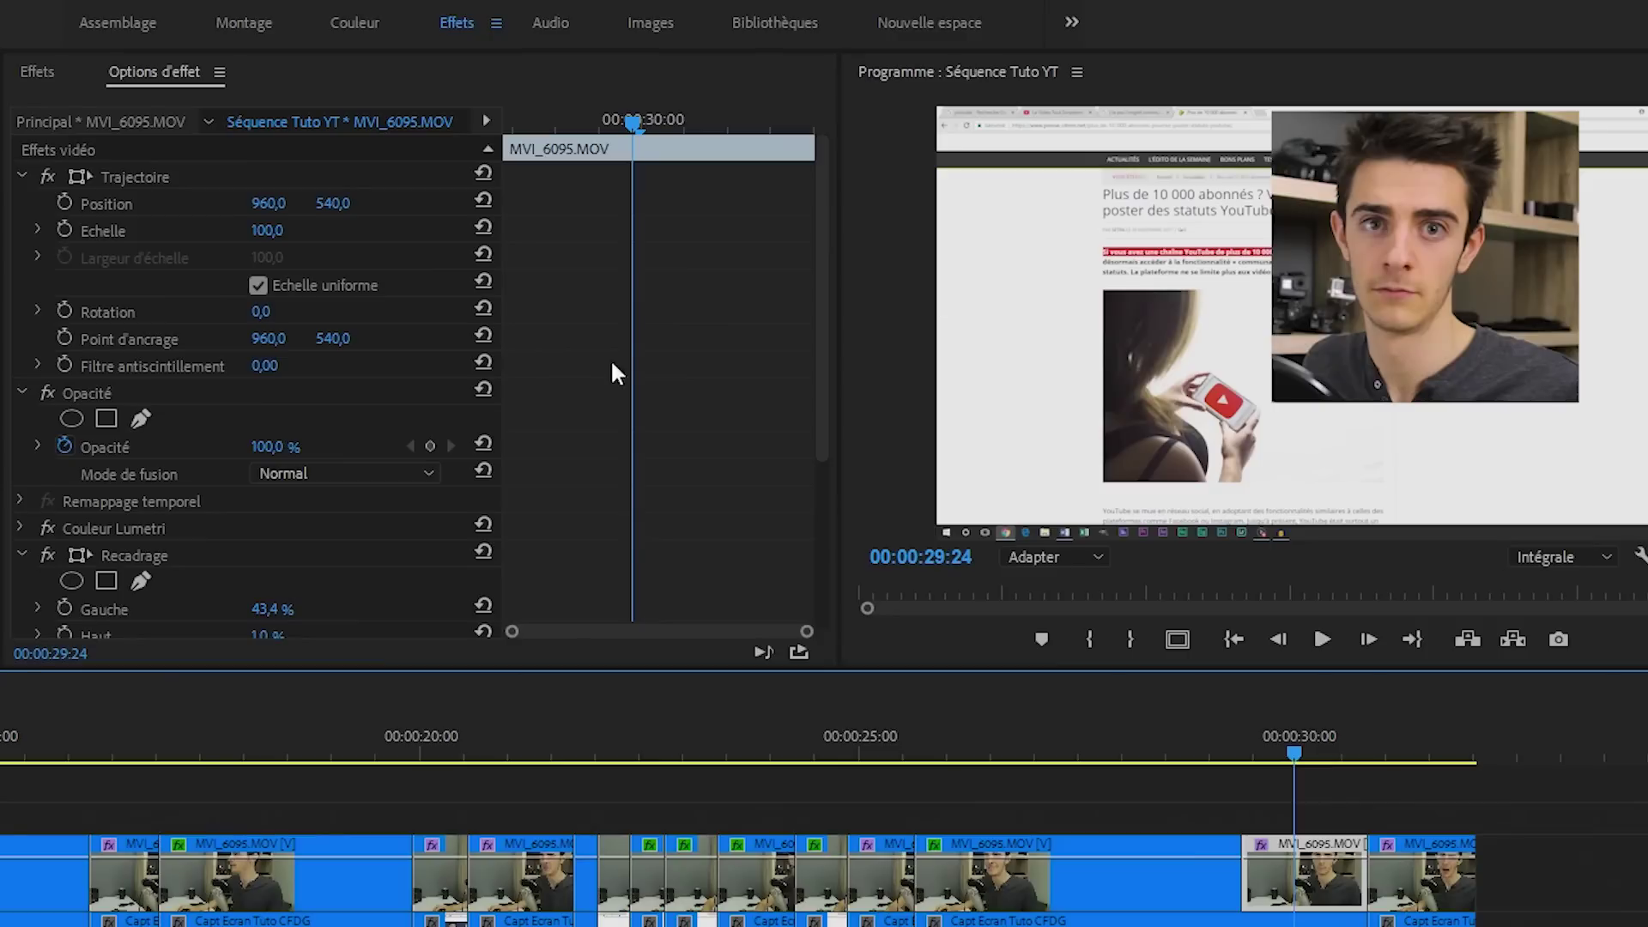
Step: Remove the Recadrage effect from the V2 camera clip that starts at 00:00:29:09
{"action": "scroll", "coordinate": [758, 326], "scroll_direction": "down", "scroll_amount": 3}
{"action": "left_click", "coordinate": [529, 284]}
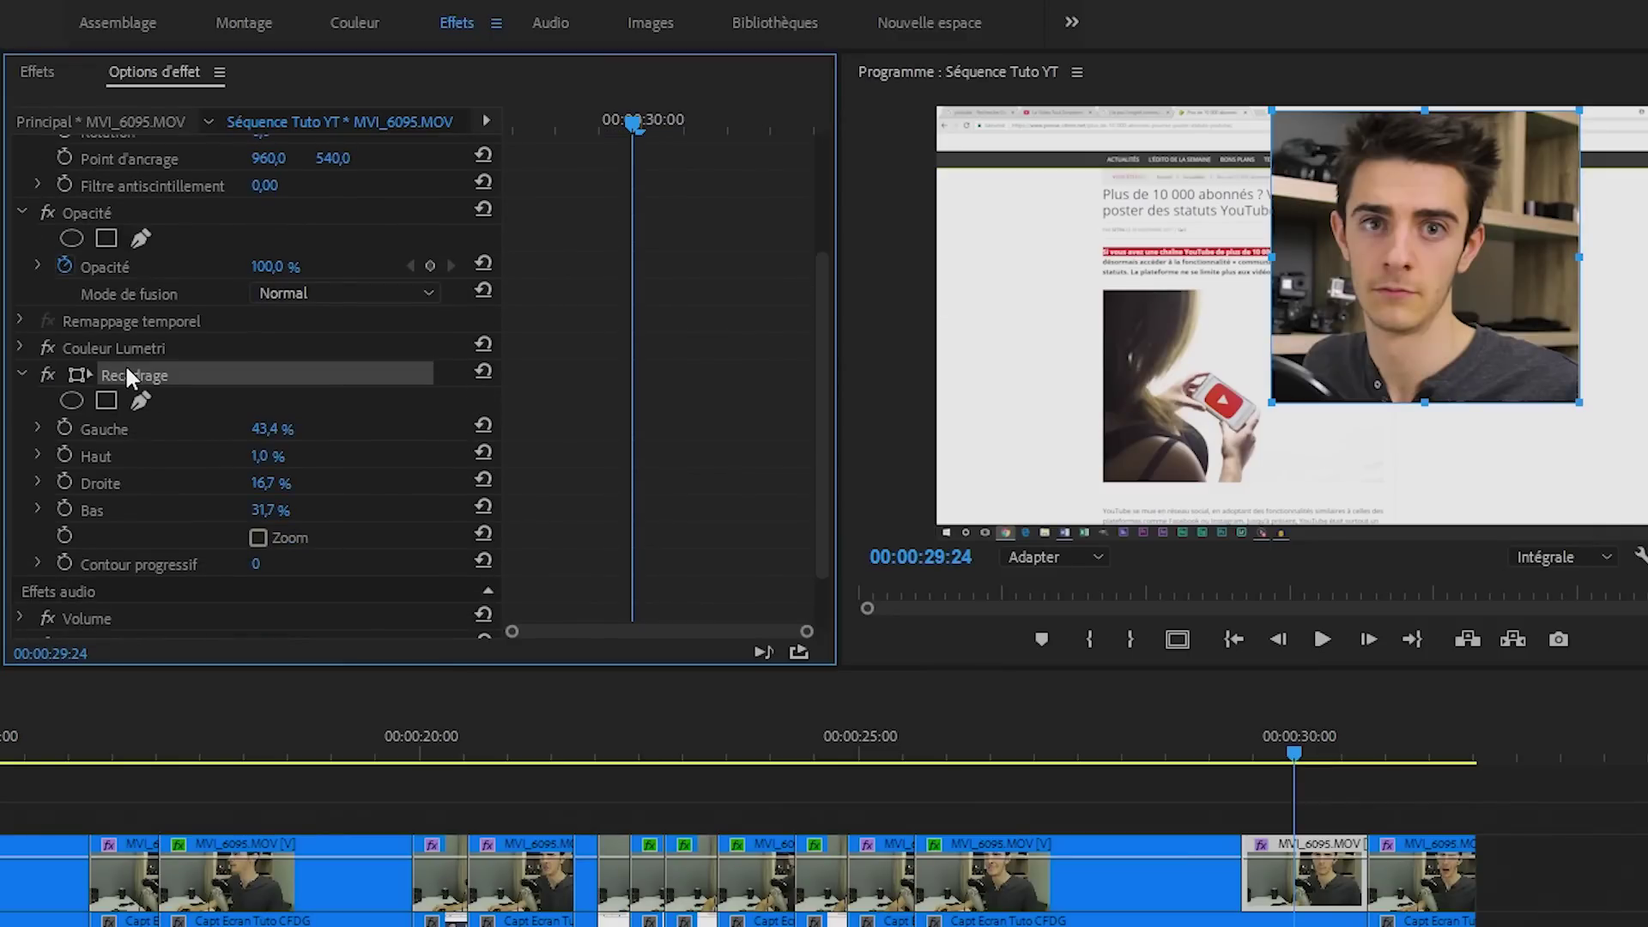
{"action": "key", "text": "Delete"}
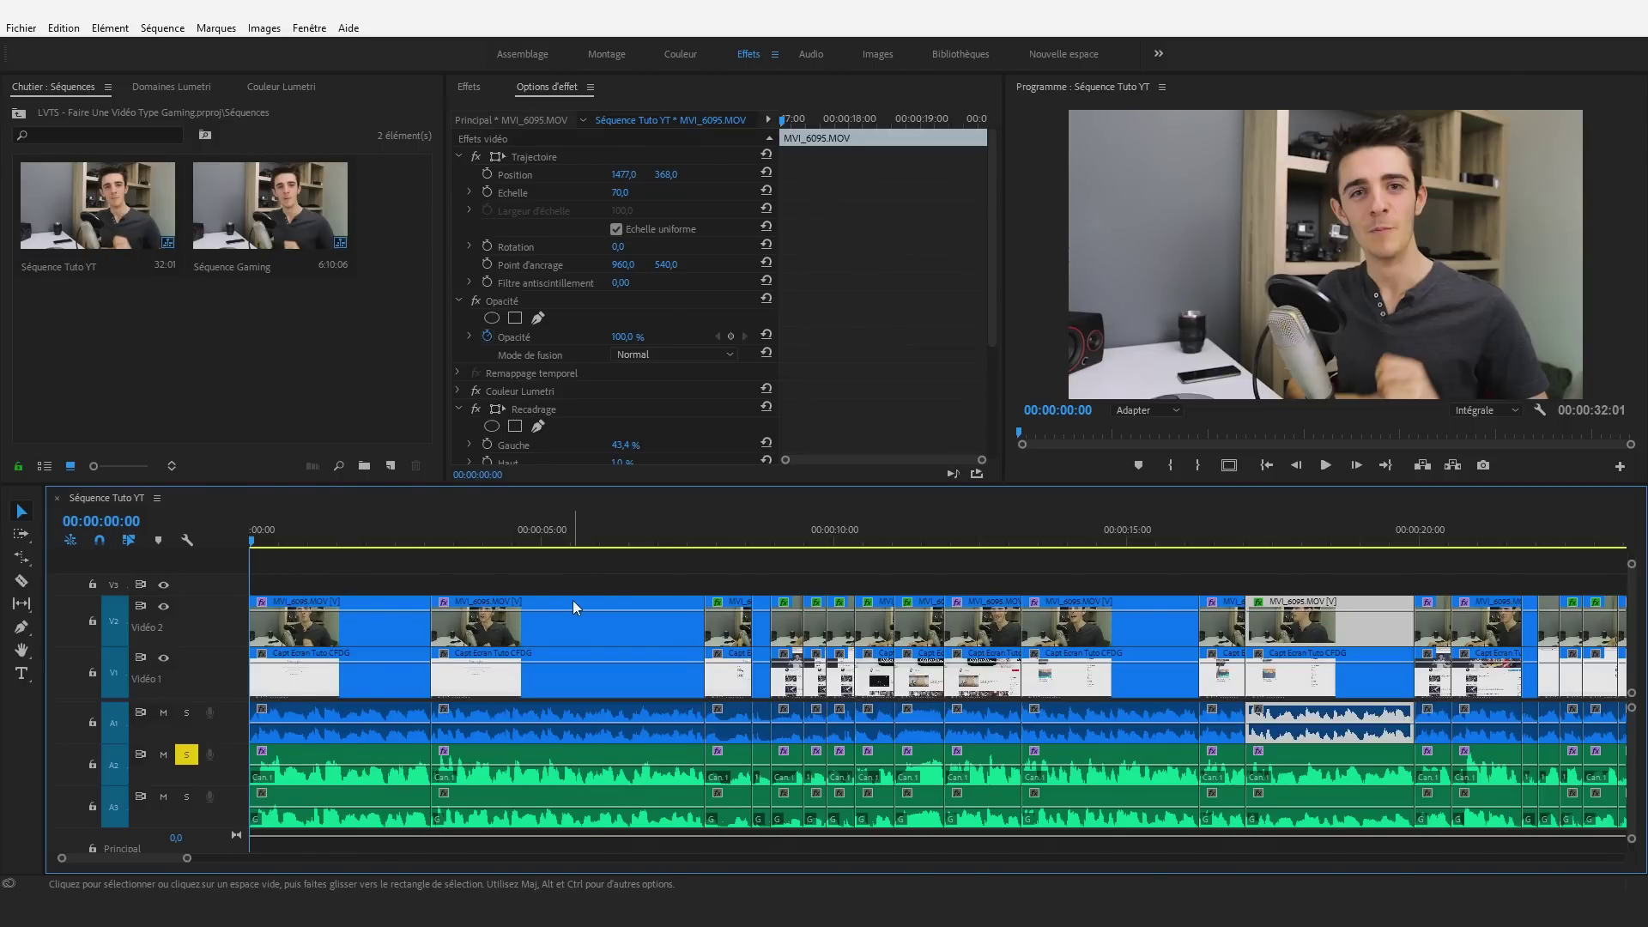
Step: Scale the V1 screen-capture clip at 00:00:08:04 to 261 and set its position to 960, 766
{"action": "left_click_drag", "start_coordinate": [686, 543], "coordinate": [727, 535]}
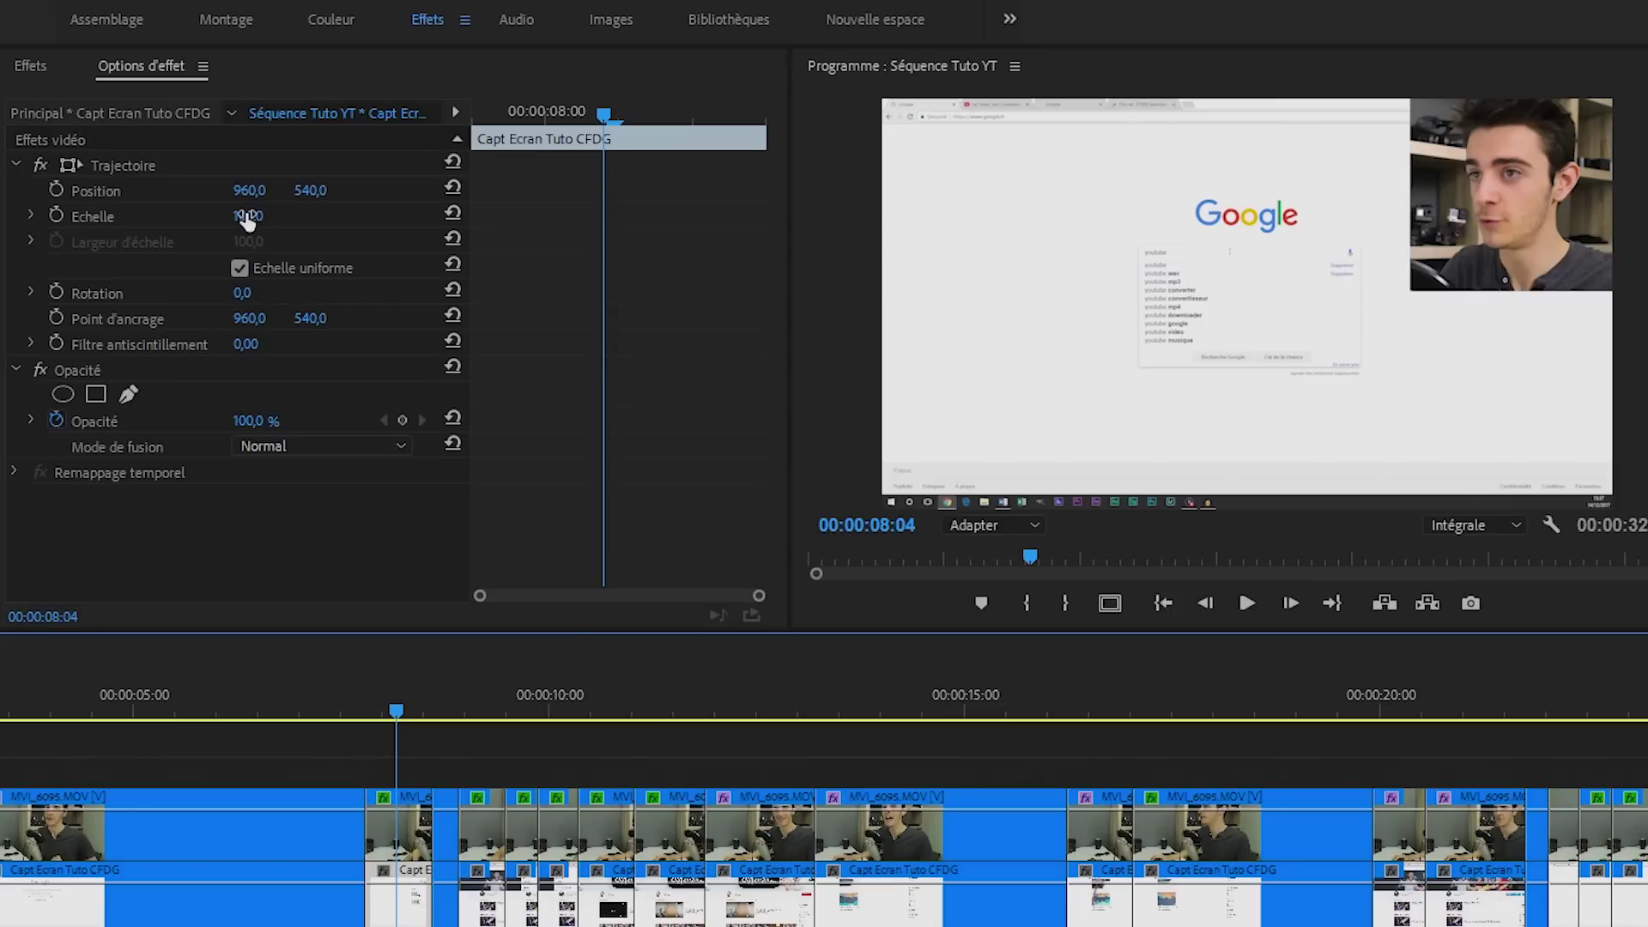
{"action": "left_click_drag", "start_coordinate": [246, 216], "coordinate": [360, 189]}
Step: Enlarge the V1 screen-capture clip at 00:00:09:03 and paste its attributes onto the neighbouring capture clips up to about 00:00:12
{"action": "left_click_drag", "start_coordinate": [416, 735], "coordinate": [476, 708]}
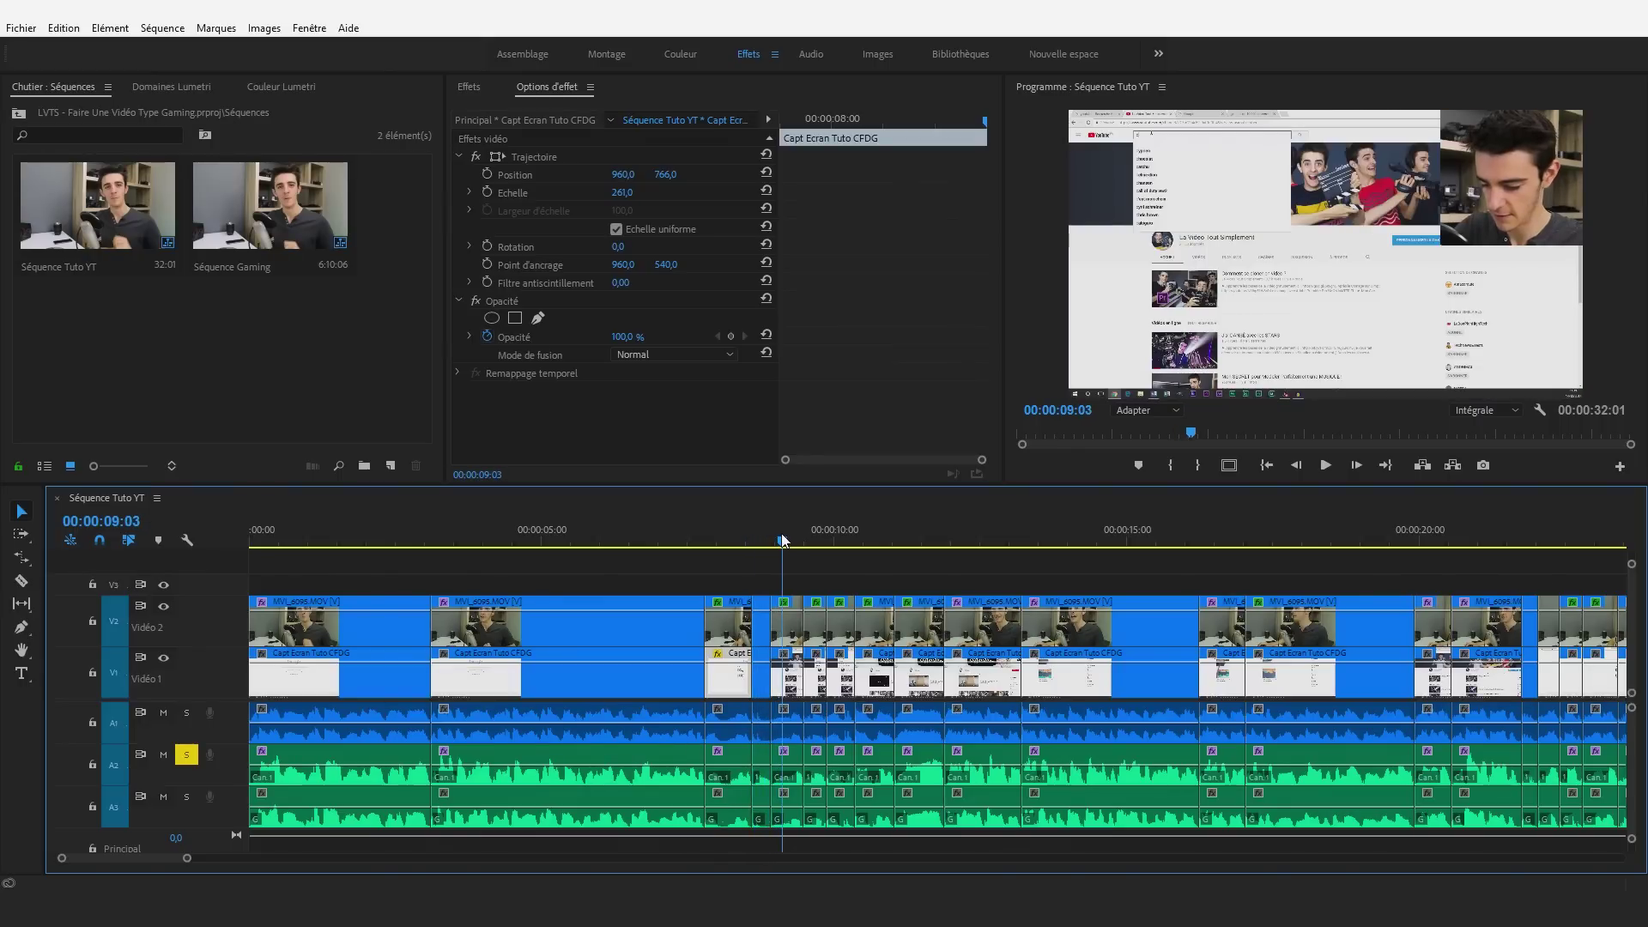
{"action": "left_click", "coordinate": [786, 673]}
{"action": "left_click_drag", "start_coordinate": [621, 196], "coordinate": [721, 174]}
{"action": "left_click", "coordinate": [869, 541]}
{"action": "left_click_drag", "start_coordinate": [869, 541], "coordinate": [919, 541]}
{"action": "left_click_drag", "start_coordinate": [770, 583], "coordinate": [945, 678]}
{"action": "key", "text": "ctrl+alt+v"}
{"action": "left_click", "coordinate": [864, 727]}
Step: Paste the enlarged framing onto the V1 screen-capture clips between about 00:00:22 and 00:00:25
{"action": "left_click_drag", "start_coordinate": [830, 529], "coordinate": [1274, 540]}
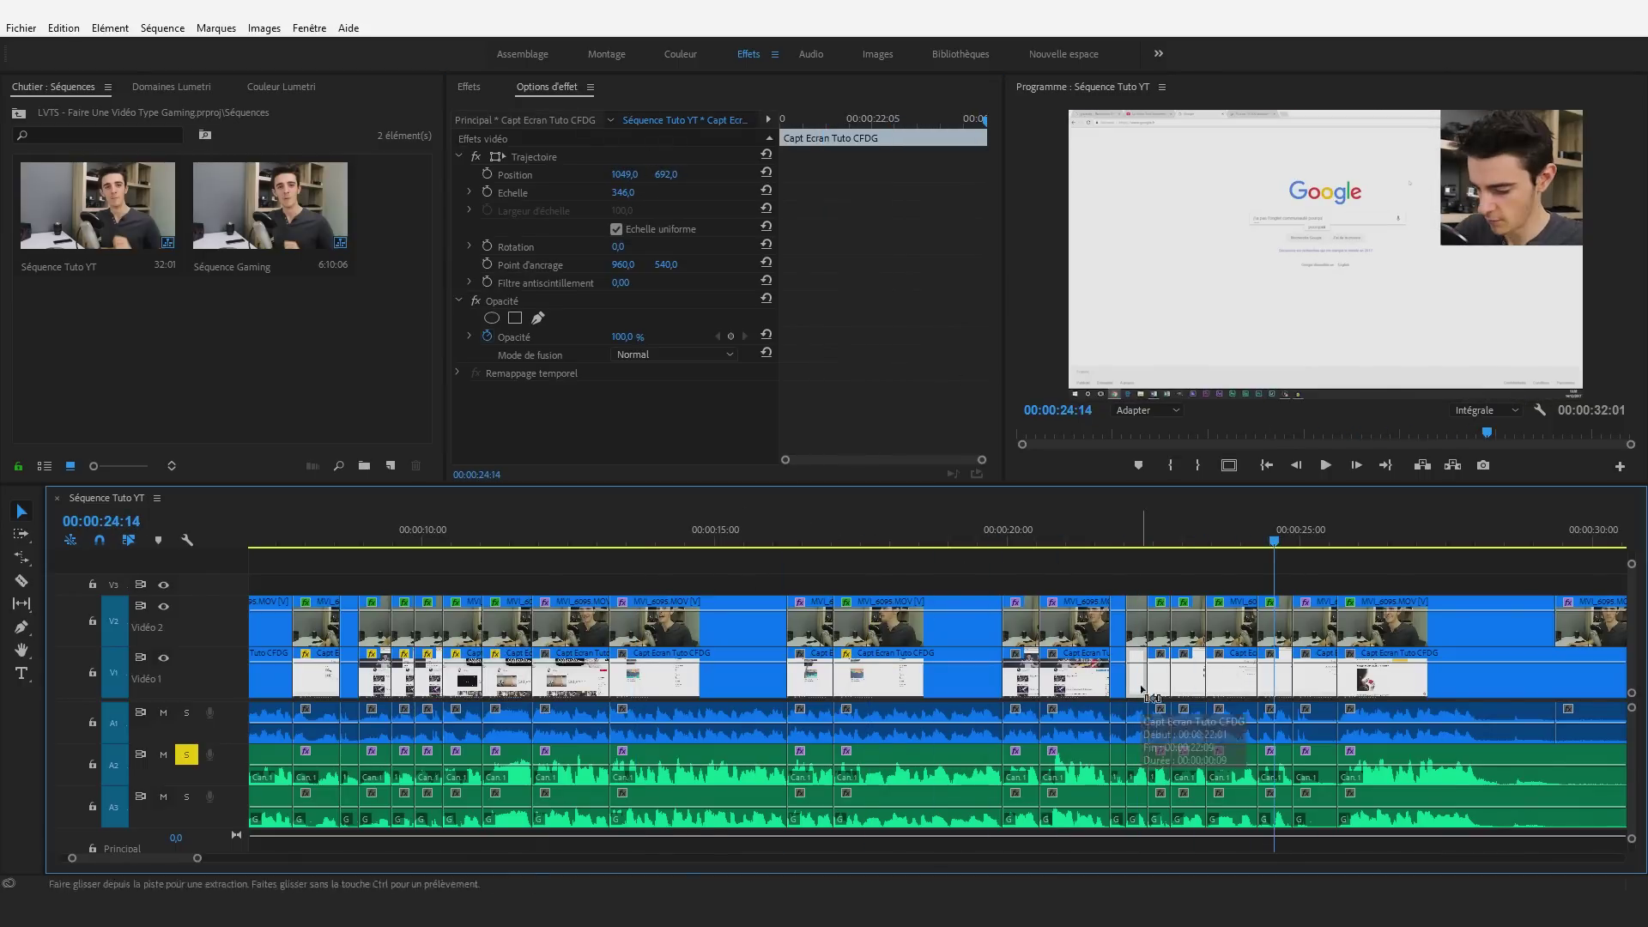
{"action": "key", "text": "ctrl+alt+v"}
{"action": "left_click", "coordinate": [859, 728]}
Step: Scale the V1 capture clip at 00:00:26:07 to 251, position it at 1512, 941, and split it at about 00:00:27:08
{"action": "left_click", "coordinate": [1290, 555]}
{"action": "left_click", "coordinate": [1024, 686]}
{"action": "key", "text": "space"}
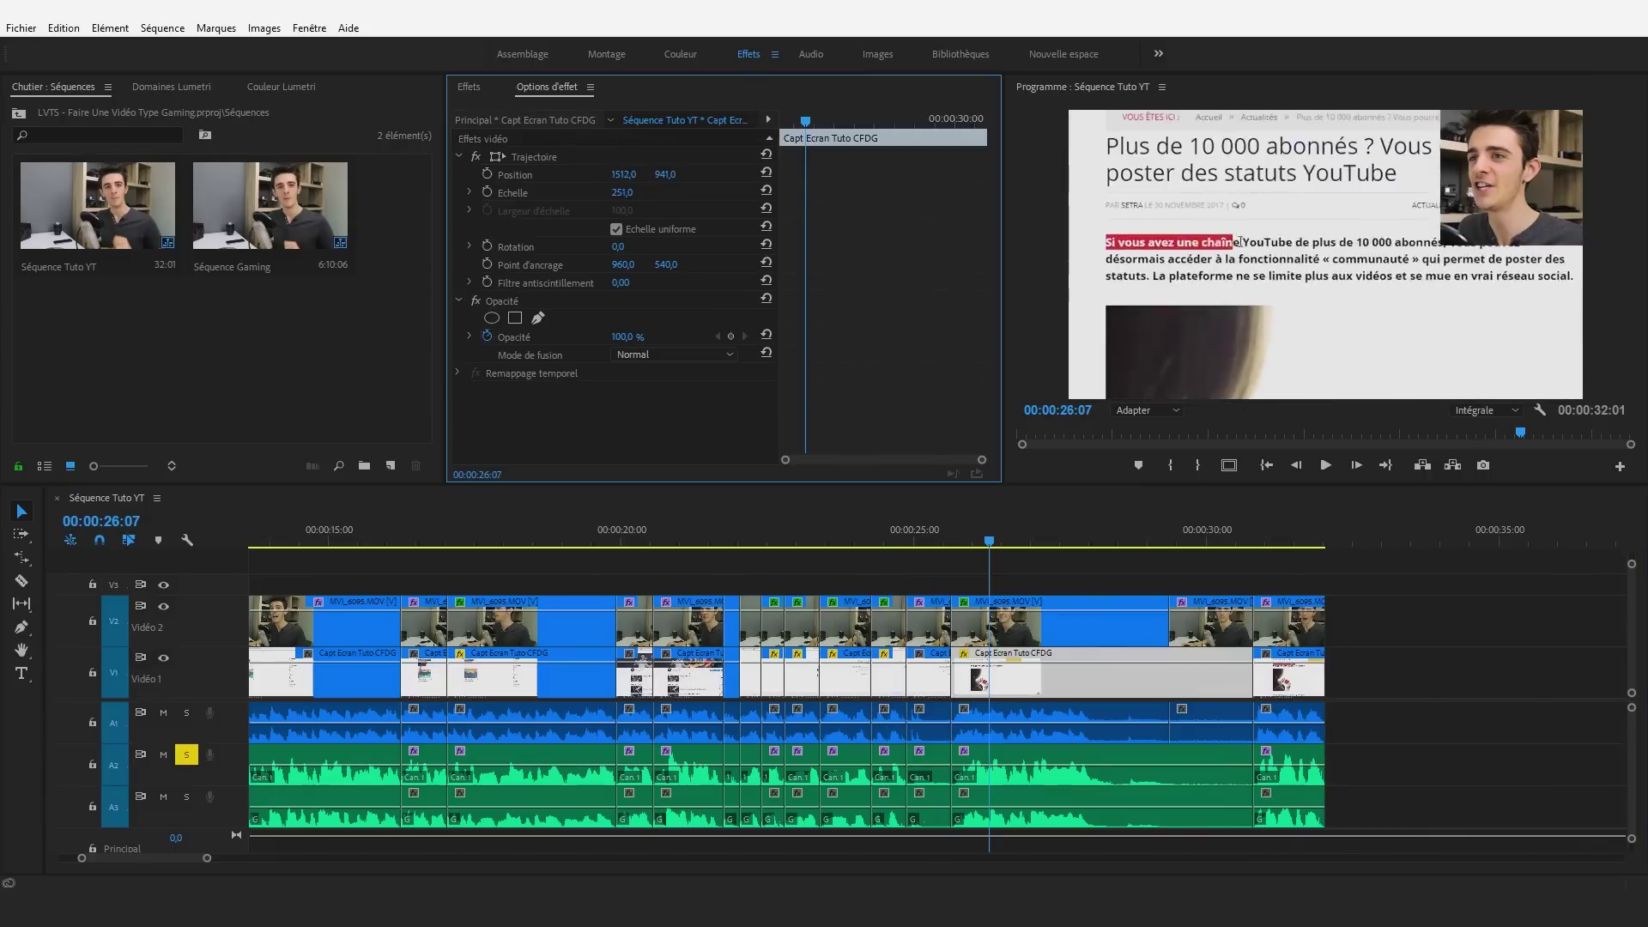
{"action": "key", "text": "ctrl+k"}
Step: Delete the last V1 screen-capture clip, located beneath the final camera clip
{"action": "left_click_drag", "start_coordinate": [1056, 540], "coordinate": [1199, 536]}
{"action": "left_click", "coordinate": [1210, 628]}
{"action": "left_click", "coordinate": [1298, 530]}
{"action": "left_click", "coordinate": [1375, 686]}
{"action": "left_click", "coordinate": [1292, 678]}
{"action": "key", "text": "Delete"}
Step: Lower the Lumetri saturation and set the temperature to -45.4 on the V2 camera clip at 00:00:29:22
{"action": "left_click", "coordinate": [1145, 542]}
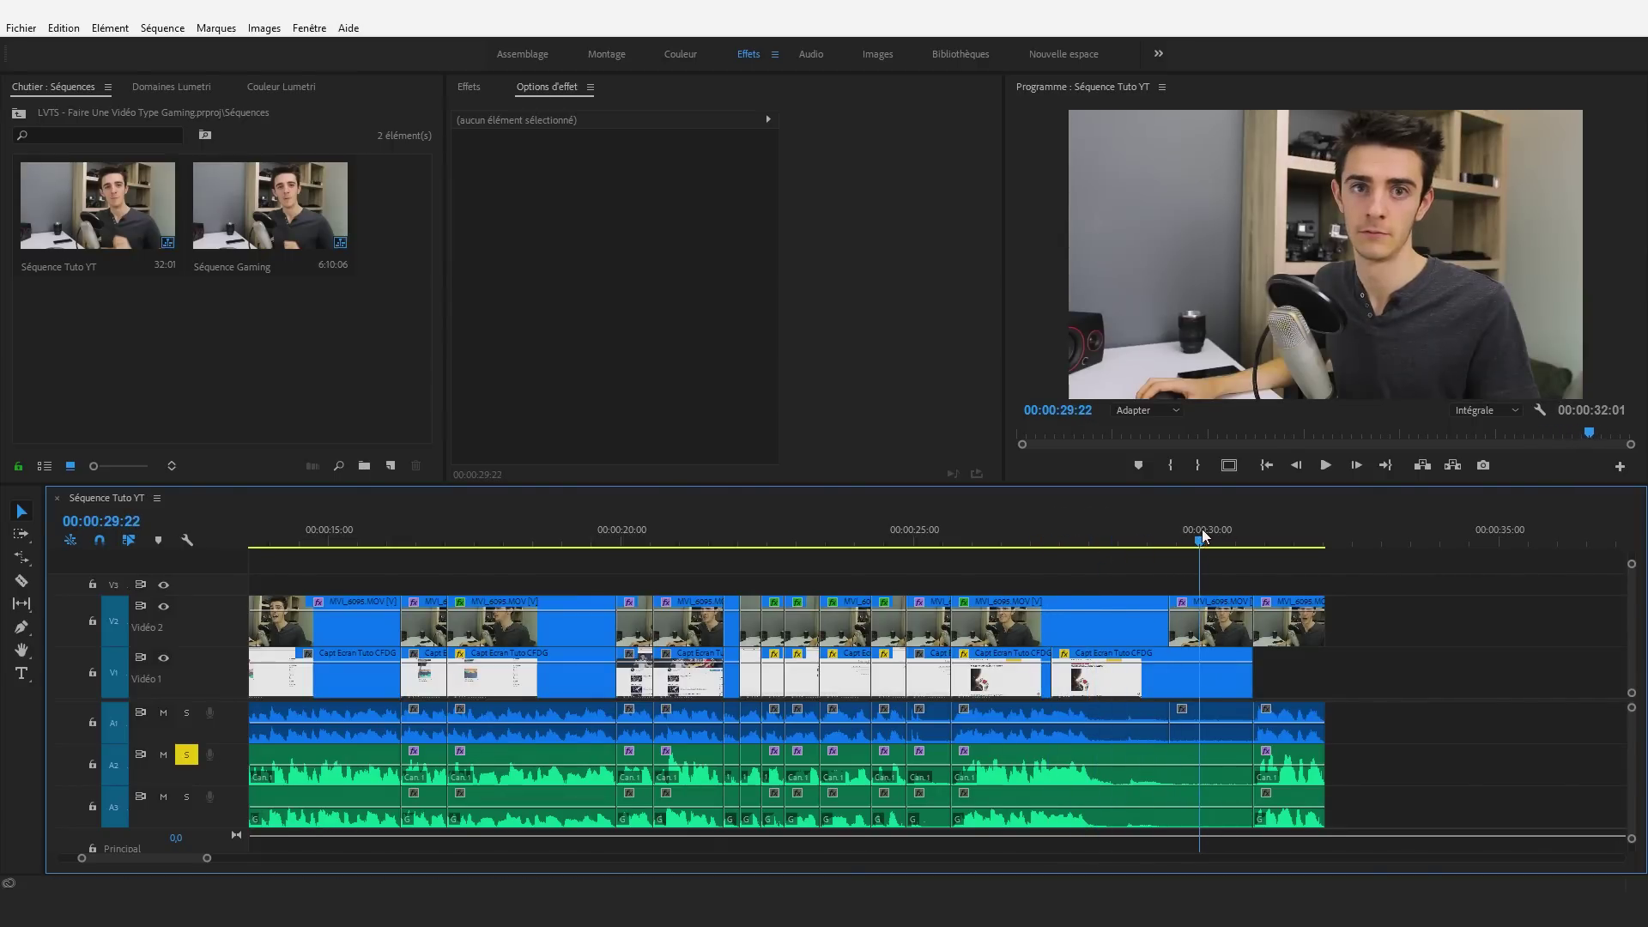
{"action": "left_click", "coordinate": [1204, 635]}
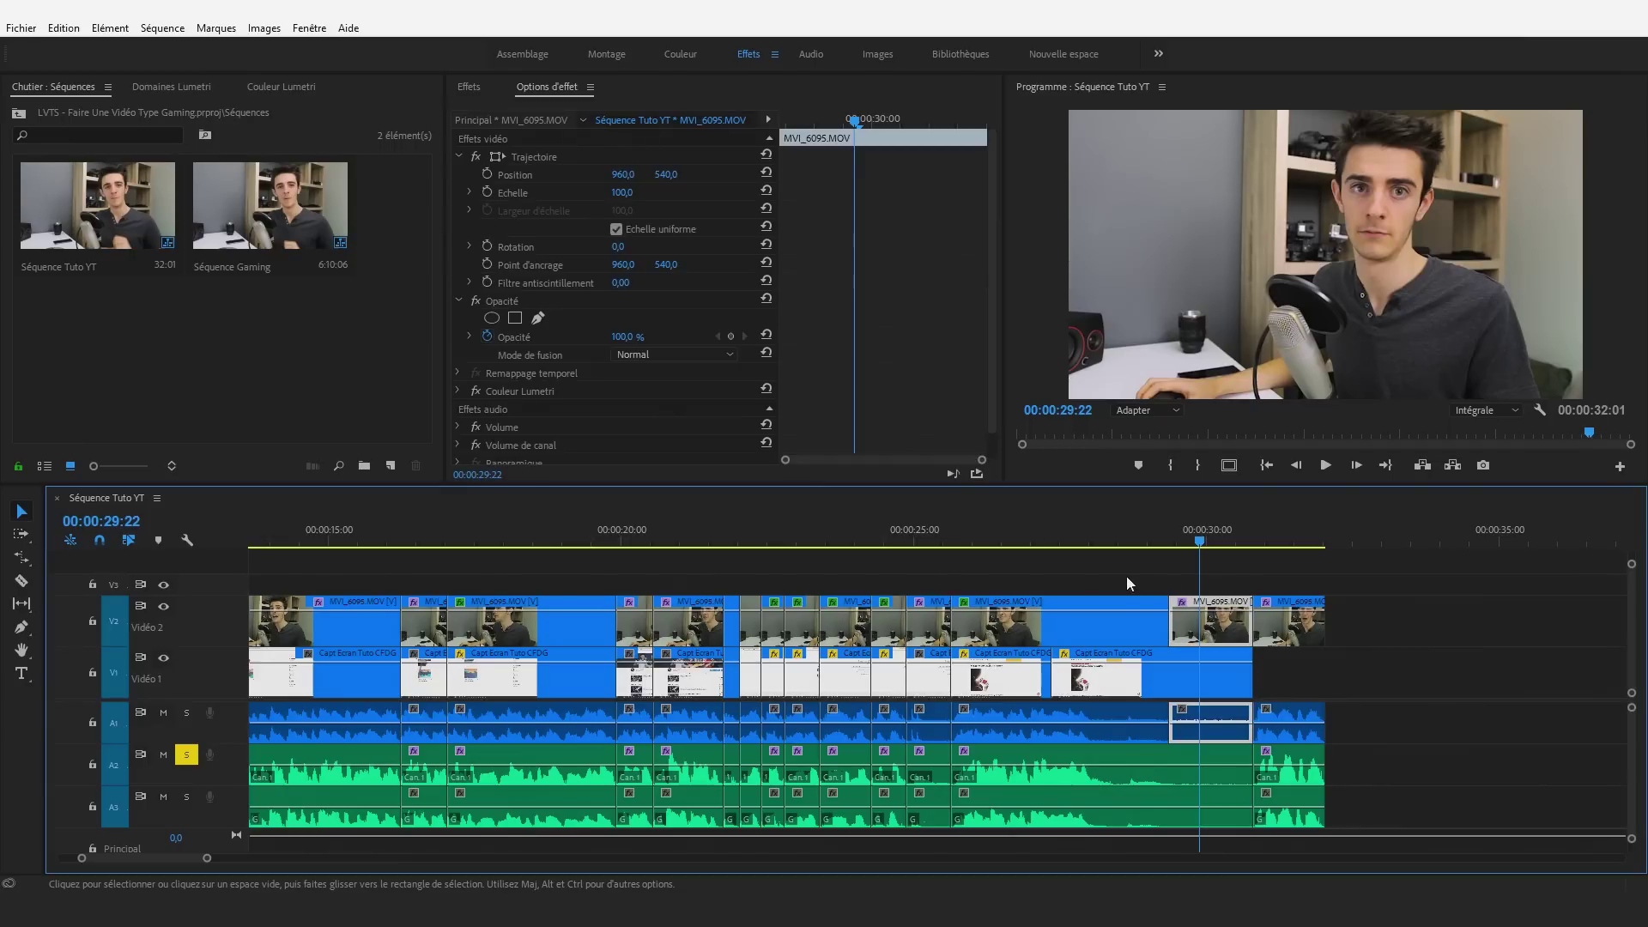
{"action": "left_click", "coordinate": [288, 88]}
{"action": "left_click_drag", "start_coordinate": [271, 86], "coordinate": [728, 290]}
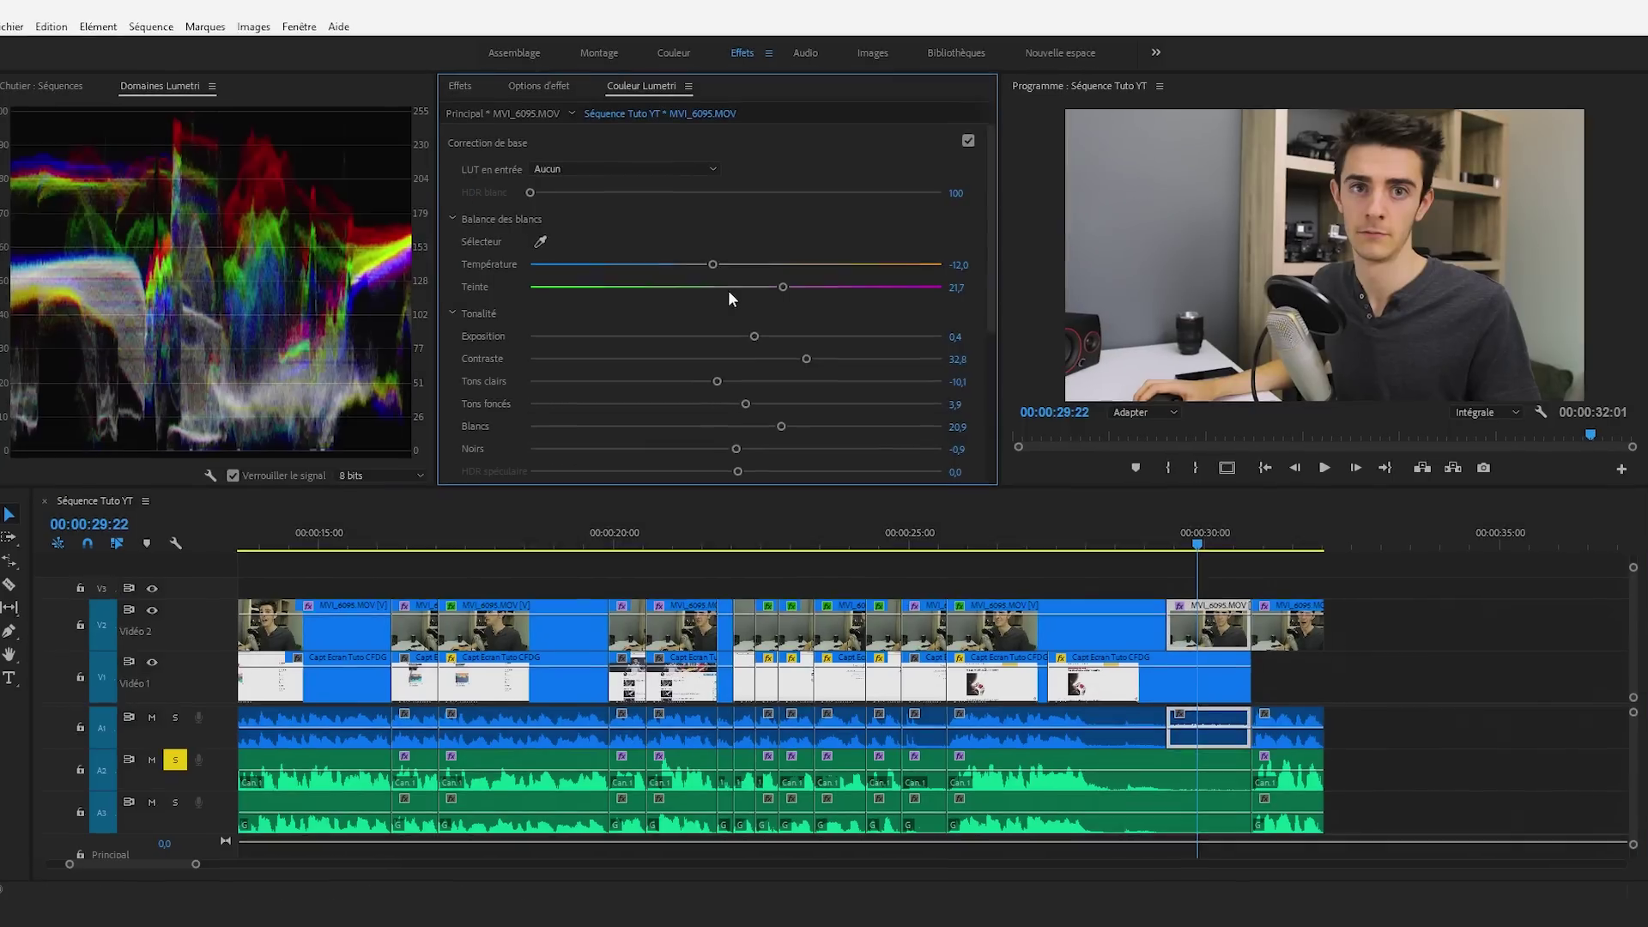
{"action": "scroll", "coordinate": [811, 357], "scroll_direction": "down", "scroll_amount": 4}
{"action": "left_click_drag", "start_coordinate": [441, 447], "coordinate": [328, 441]}
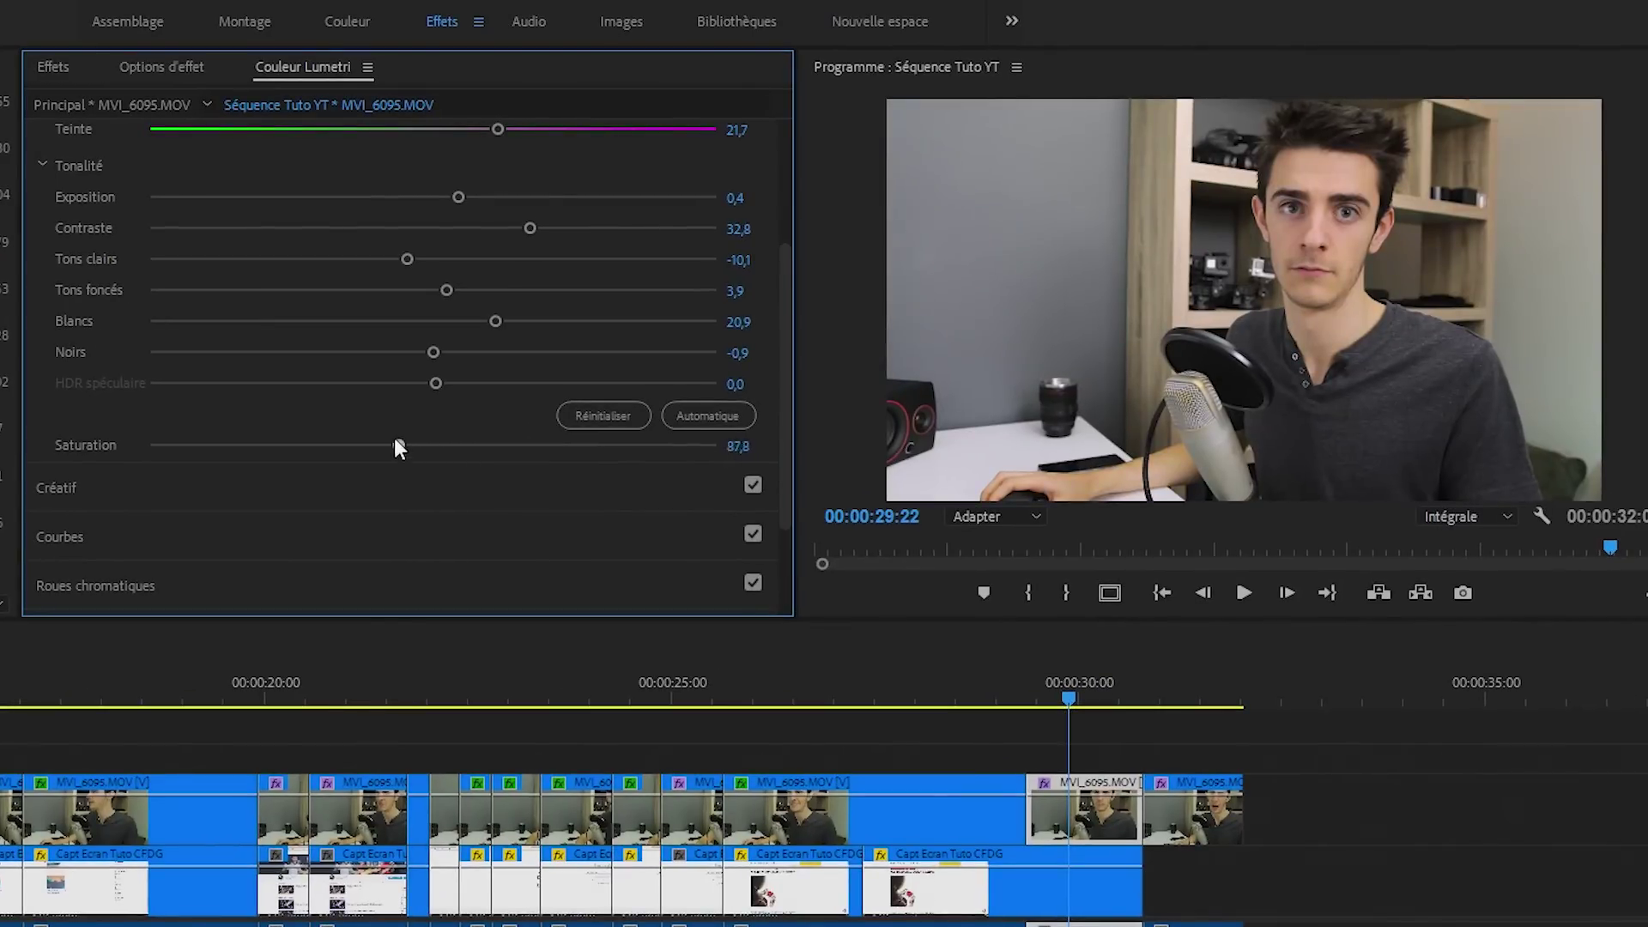
{"action": "scroll", "coordinate": [337, 435], "scroll_direction": "up", "scroll_amount": 3}
{"action": "left_click_drag", "start_coordinate": [400, 291], "coordinate": [292, 297]}
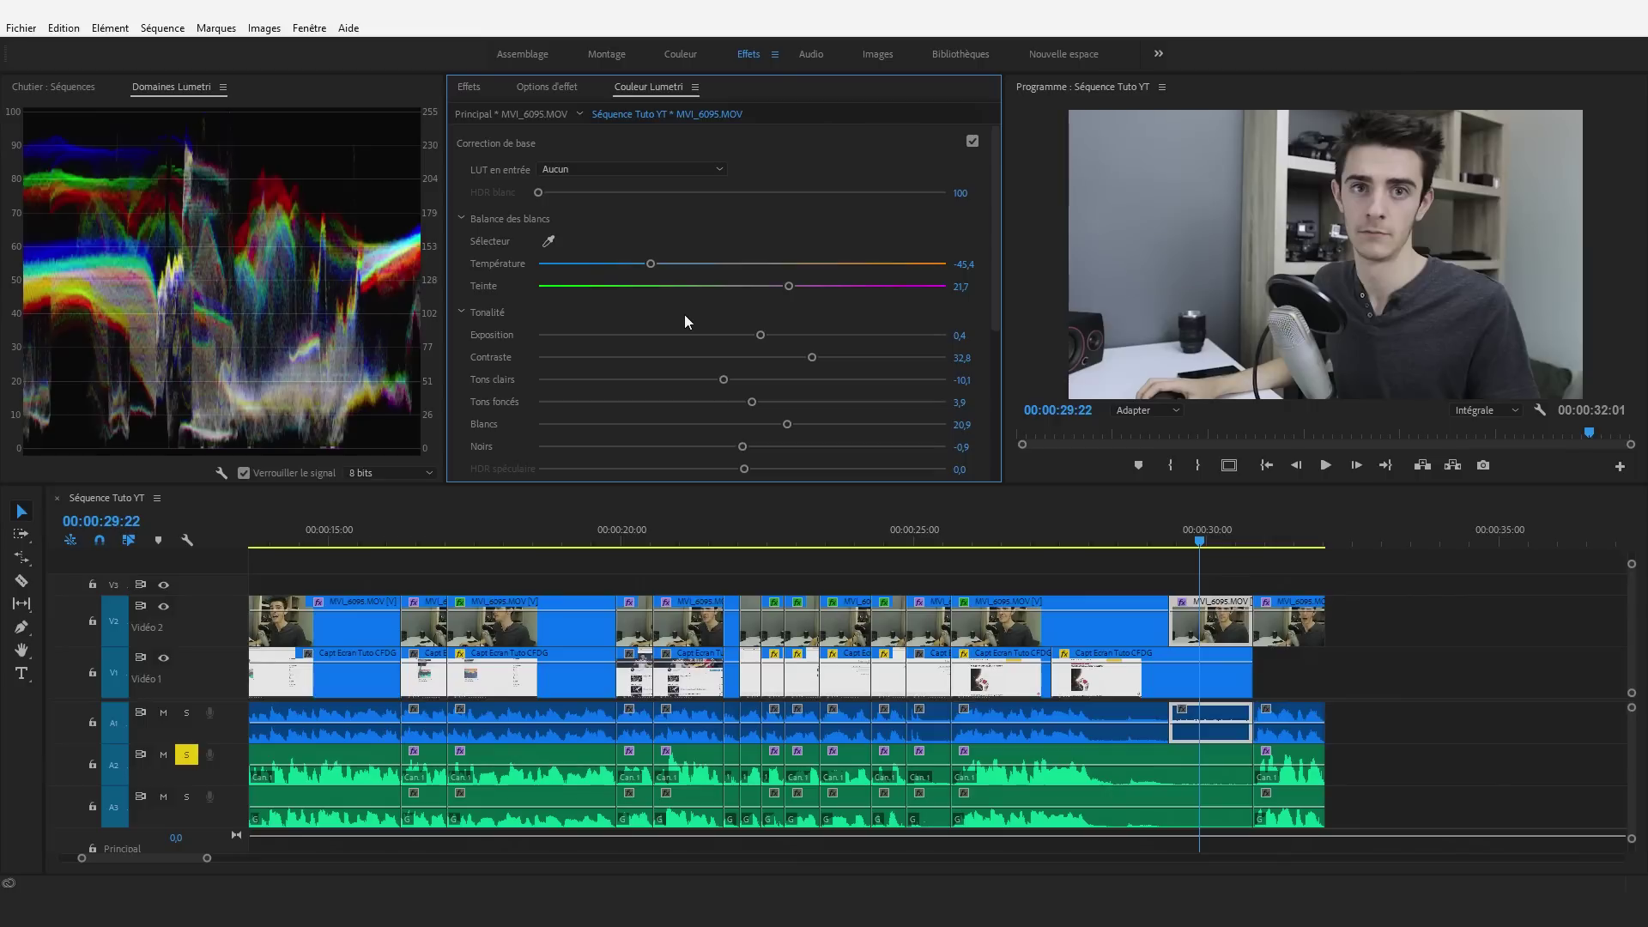
Step: Enable Echelle, Rotation and Position keyframes near the start of the V2 camera clip that begins at 00:00:29:09
{"action": "left_click_drag", "start_coordinate": [645, 90], "coordinate": [221, 283]}
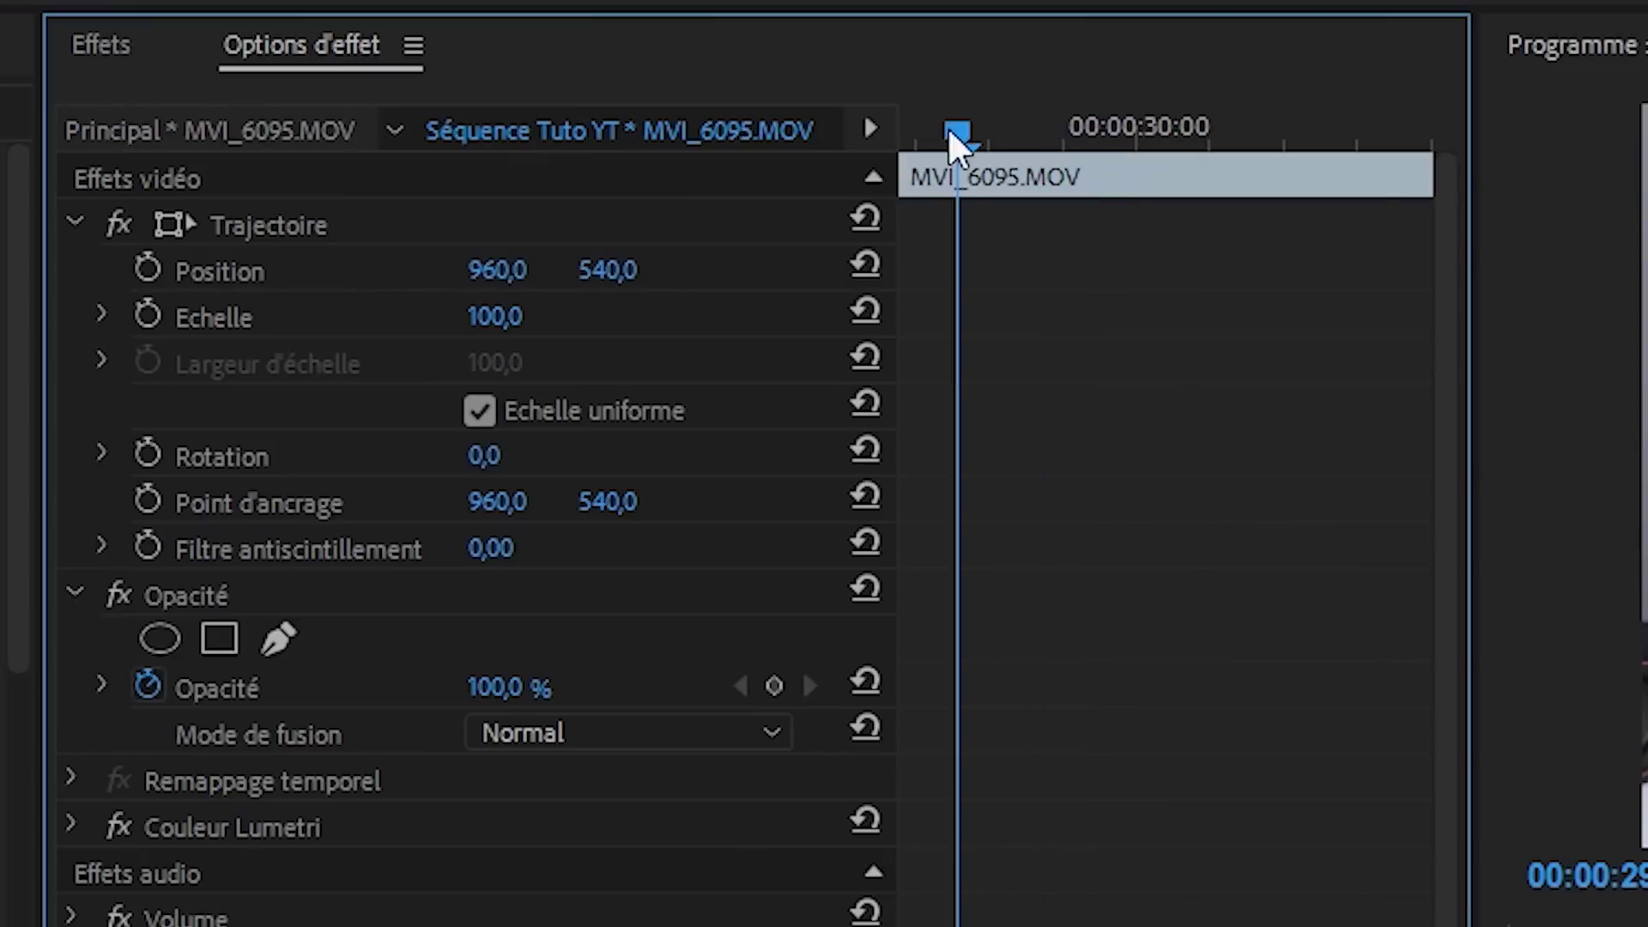
{"action": "left_click", "coordinate": [147, 316]}
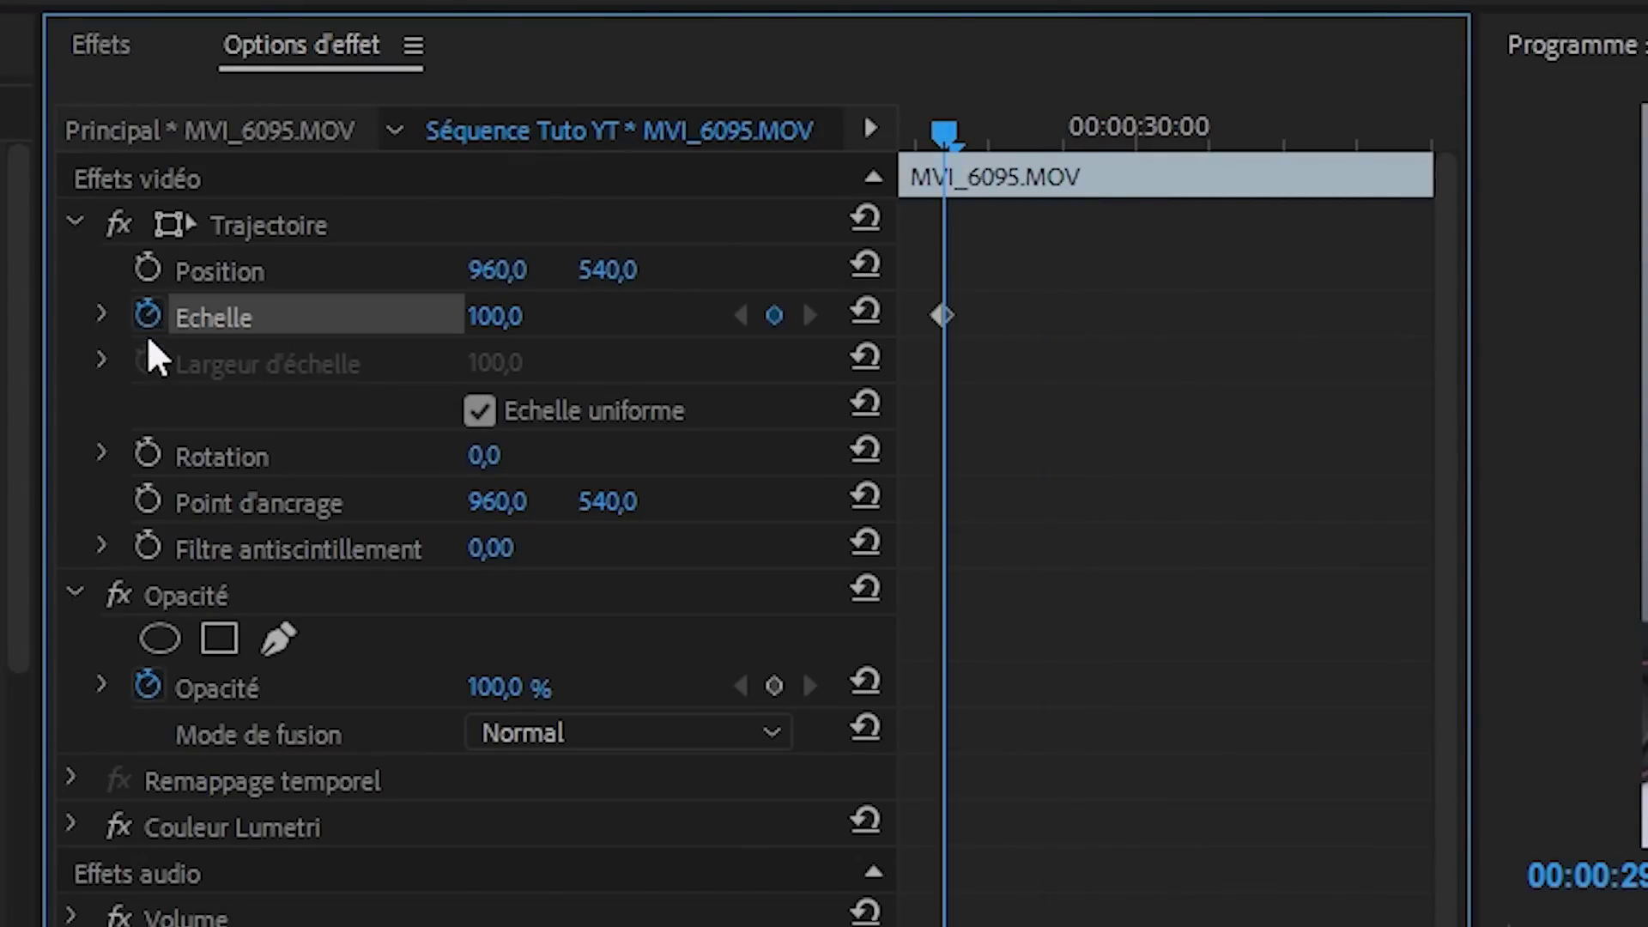
{"action": "left_click", "coordinate": [147, 453]}
{"action": "left_click", "coordinate": [148, 268]}
Step: At the clip's end, 00:00:30:19, keyframe the scale at 152, the rotation at 10° and the position at 841, 637
{"action": "left_click_drag", "start_coordinate": [951, 138], "coordinate": [1420, 134]}
{"action": "left_click_drag", "start_coordinate": [495, 316], "coordinate": [573, 315]}
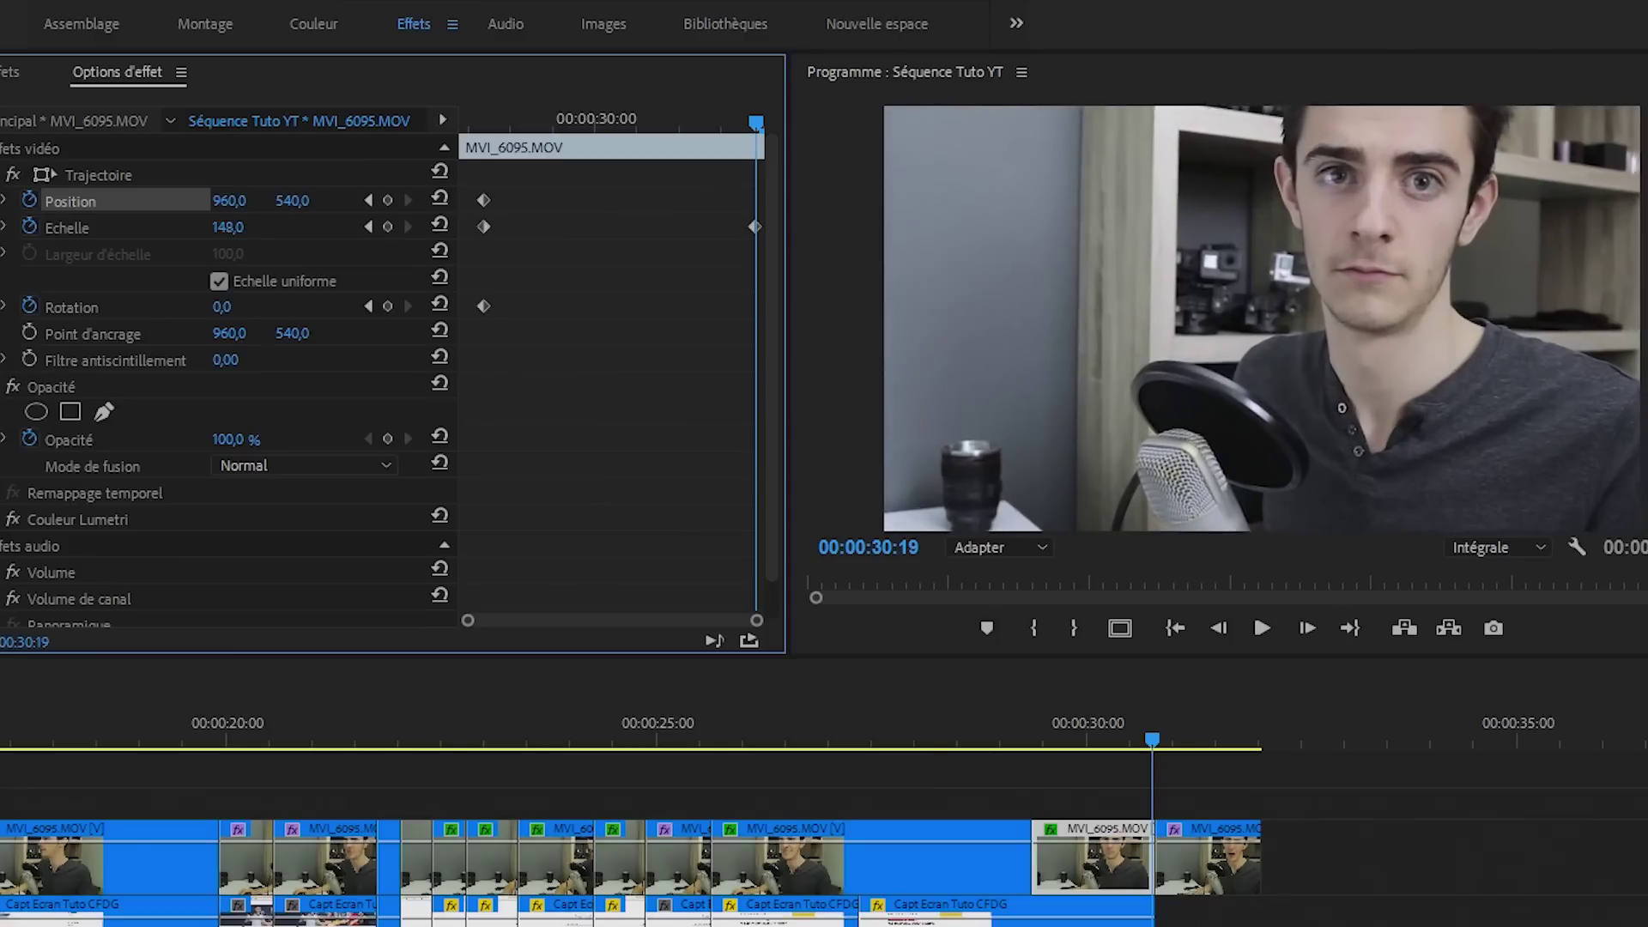
{"action": "left_click_drag", "start_coordinate": [507, 460], "coordinate": [515, 460]}
{"action": "left_click_drag", "start_coordinate": [223, 307], "coordinate": [237, 306]}
{"action": "left_click_drag", "start_coordinate": [292, 200], "coordinate": [375, 201]}
{"action": "left_click_drag", "start_coordinate": [229, 200], "coordinate": [127, 200]}
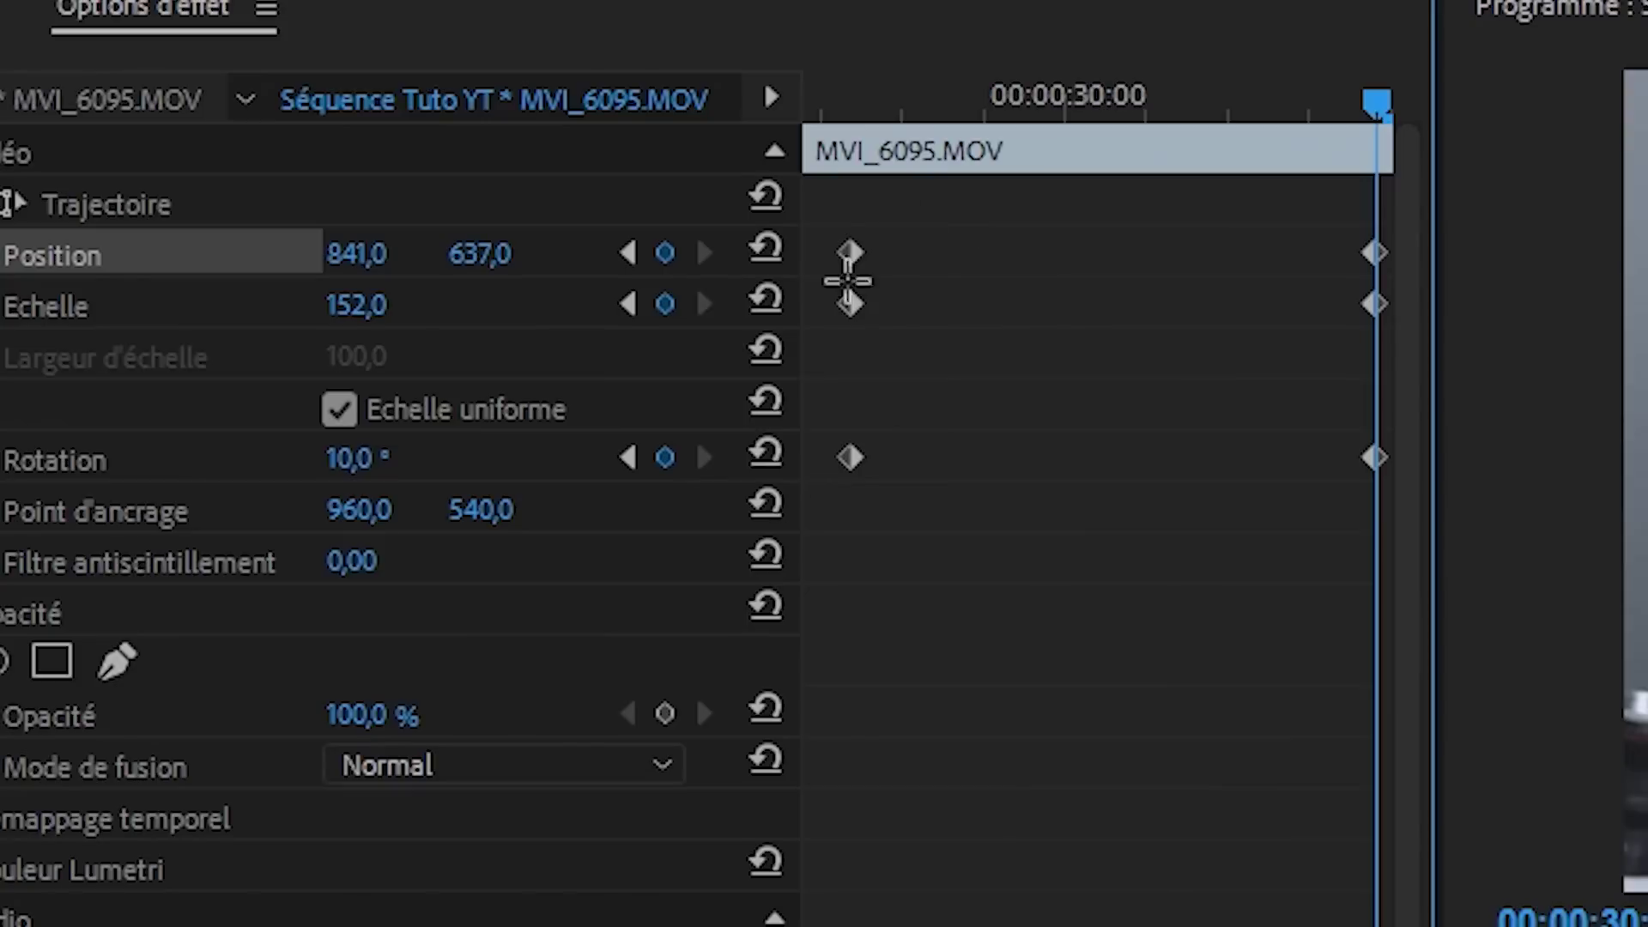
Step: Move the three opening Position, Echelle and Rotation keyframes to the very start of the clip, and select the end keyframes
{"action": "left_click_drag", "start_coordinate": [940, 202], "coordinate": [828, 533]}
{"action": "left_click_drag", "start_coordinate": [850, 457], "coordinate": [803, 464]}
{"action": "left_click_drag", "start_coordinate": [1304, 182], "coordinate": [1483, 639]}
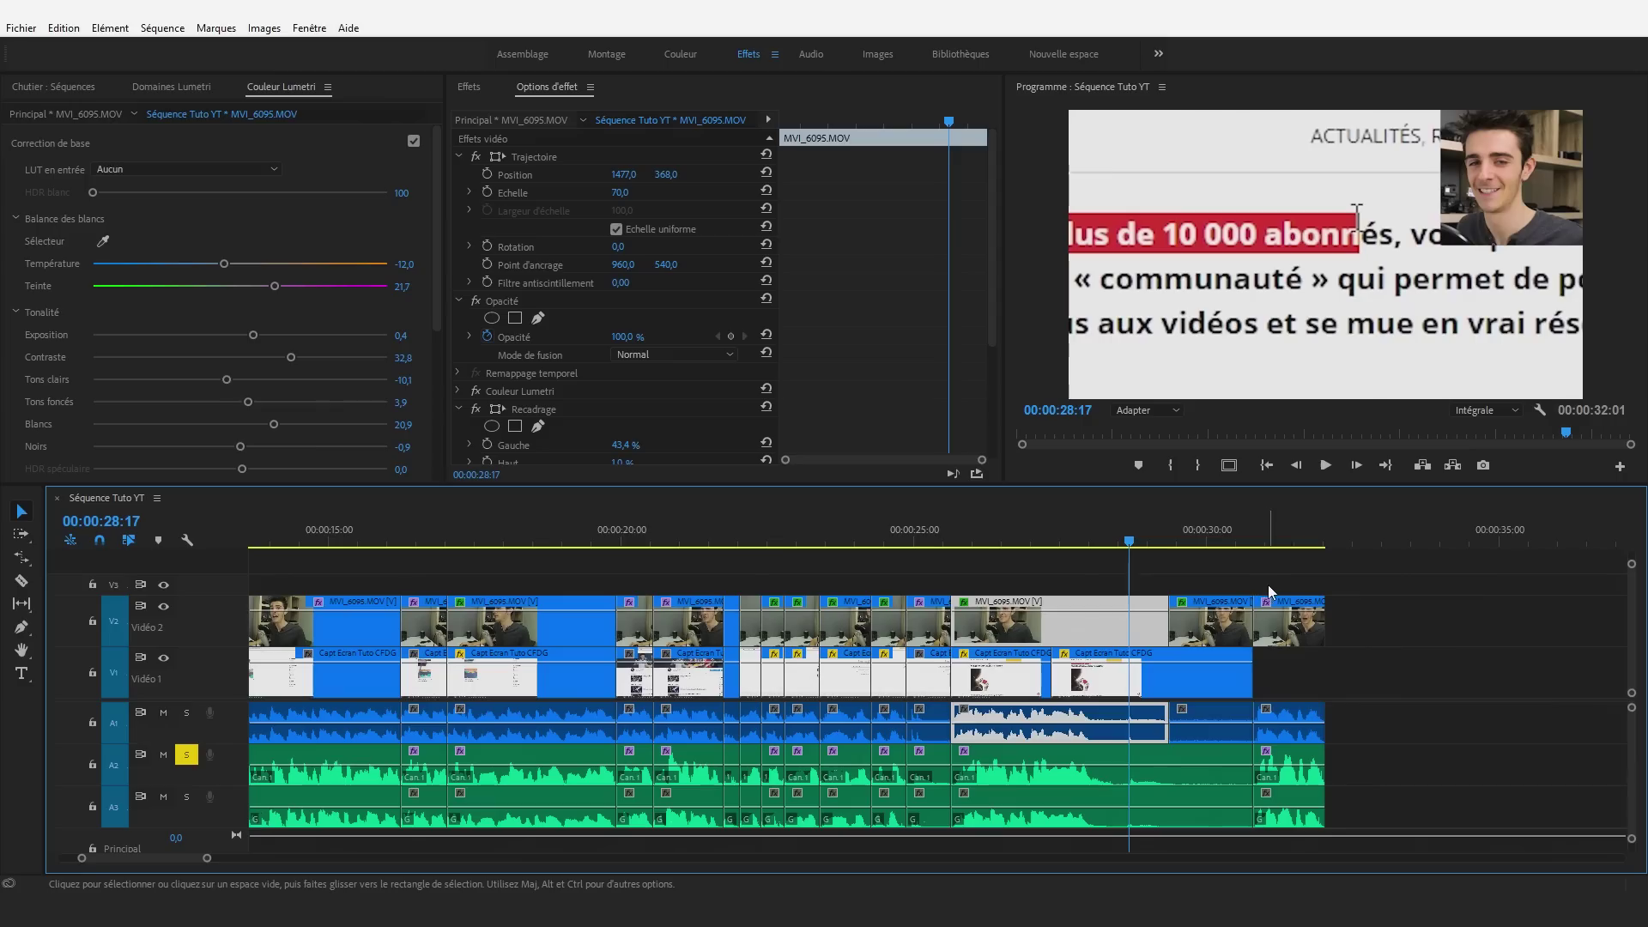